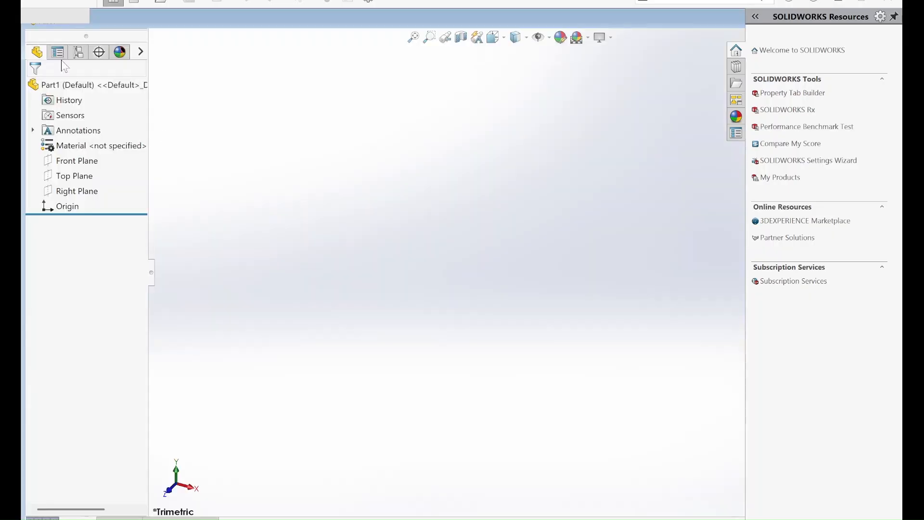
Sketch a horizontal centerpoint slot on the Front Plane, centred on the origin, about 141 mm between arc centres and 28 mm wide.
click(77, 16)
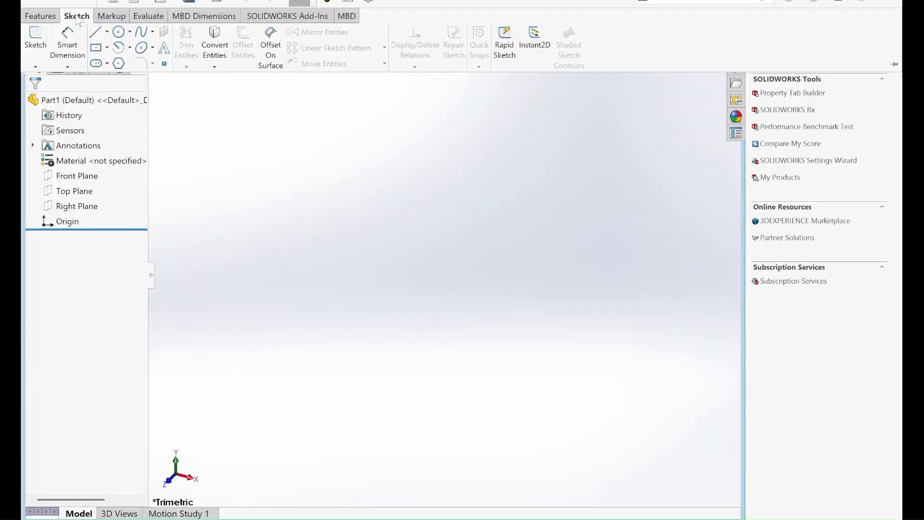
click(67, 44)
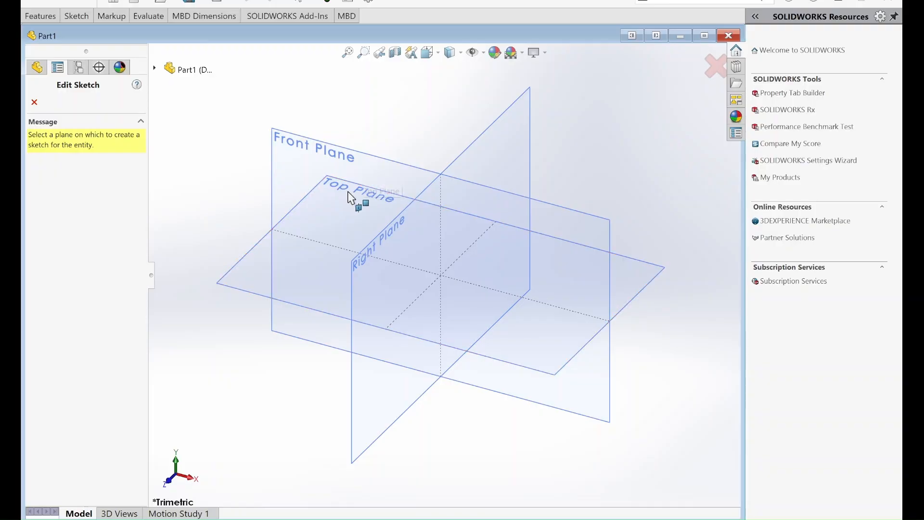
click(351, 185)
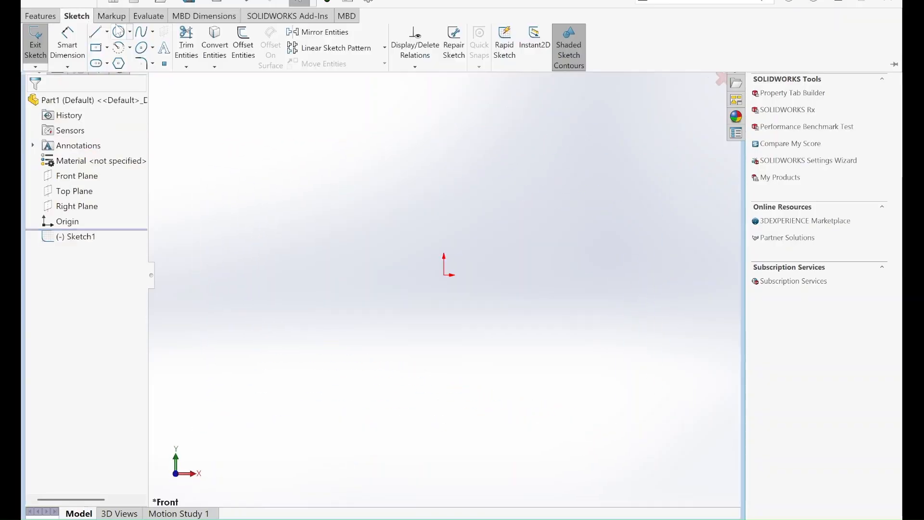
click(97, 63)
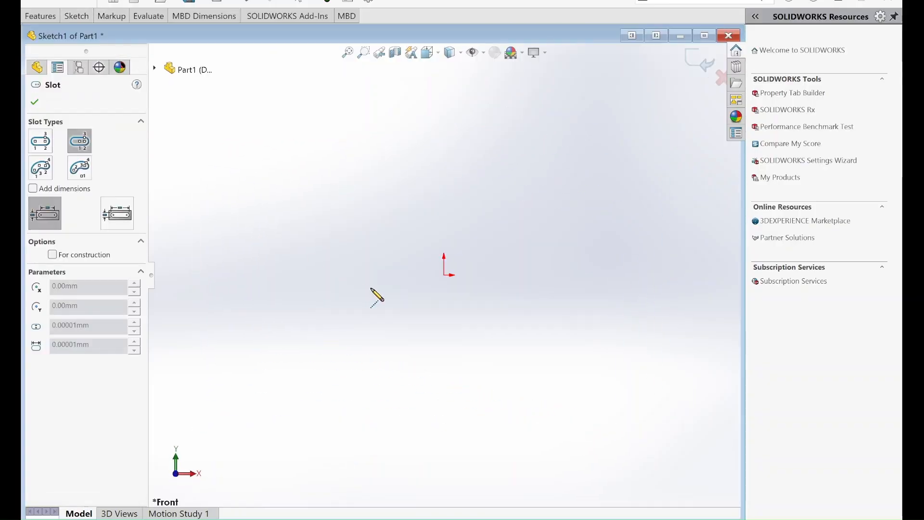
click(443, 275)
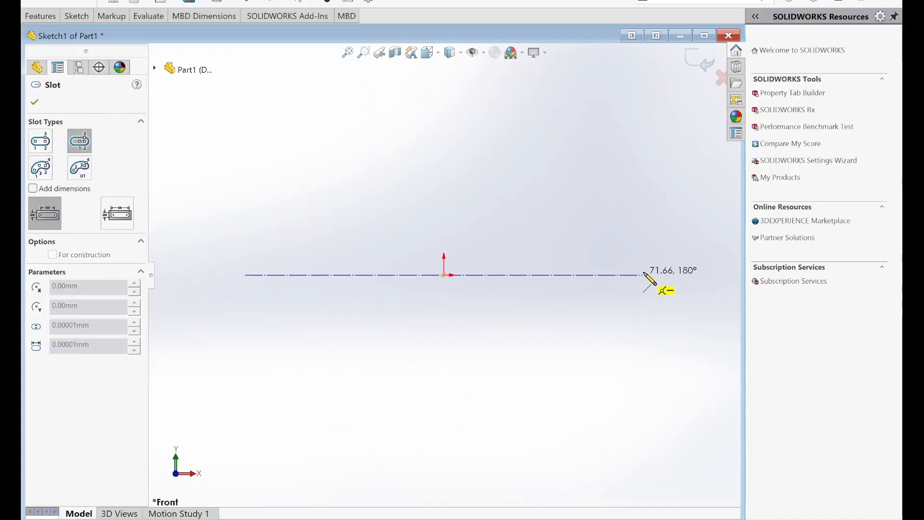
click(640, 275)
click(640, 237)
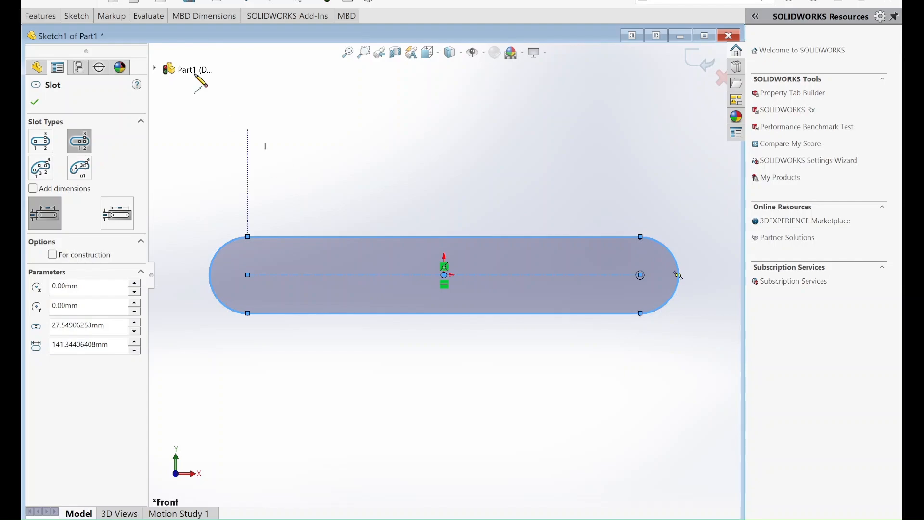
Dimension the slot's centre-to-centre length and set it to 50 mm.
click(74, 17)
click(80, 34)
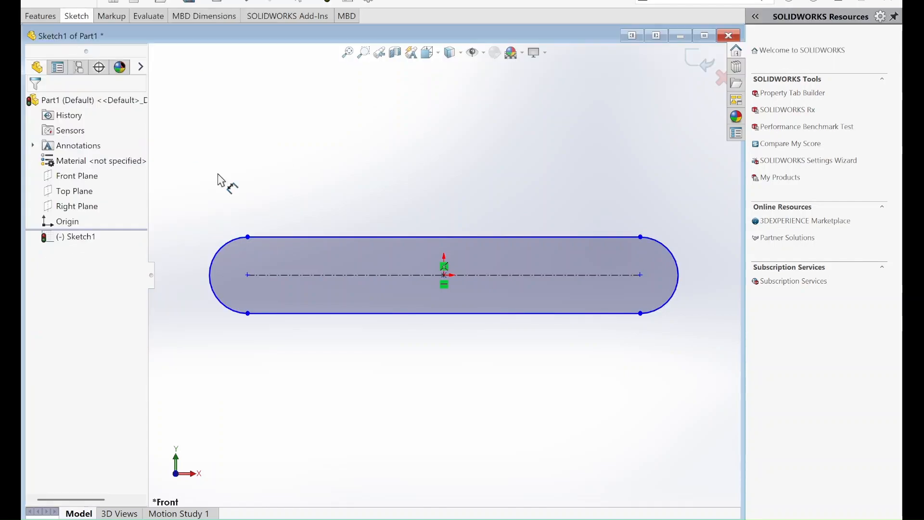
click(325, 274)
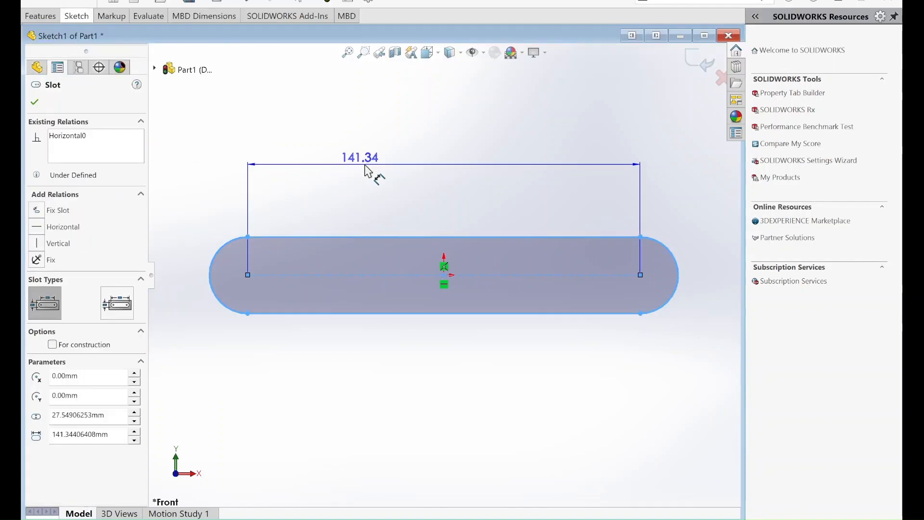
click(380, 166)
text(100)
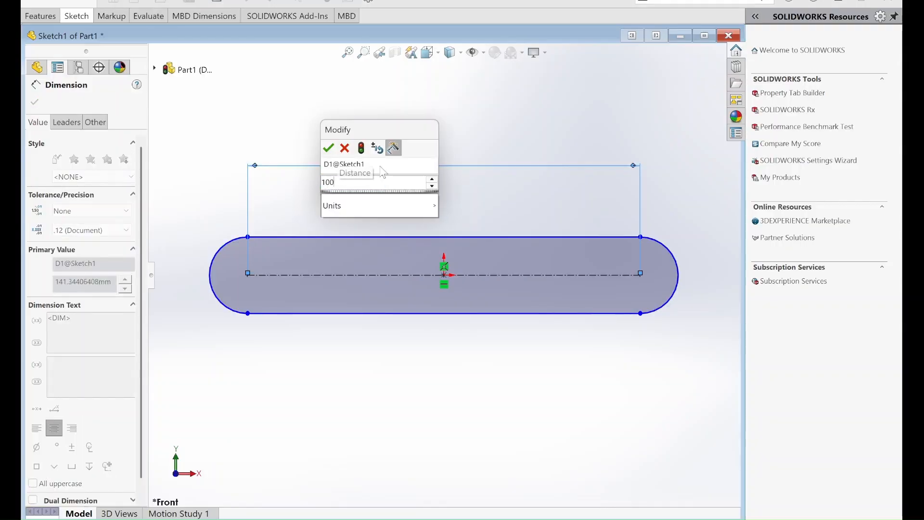
key(BackSpace)
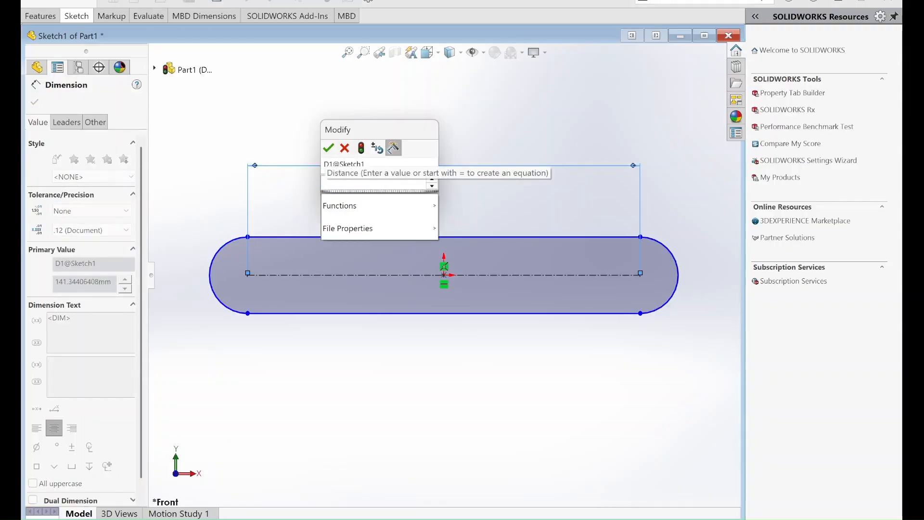
text(50)
key(Return)
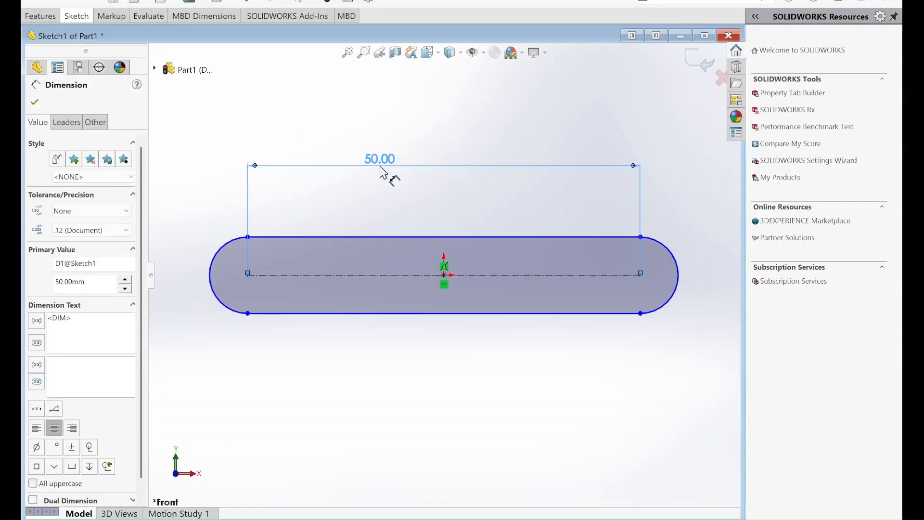
Dimension the slot's width between its two straight edges and set it to 10 mm.
click(427, 236)
click(417, 313)
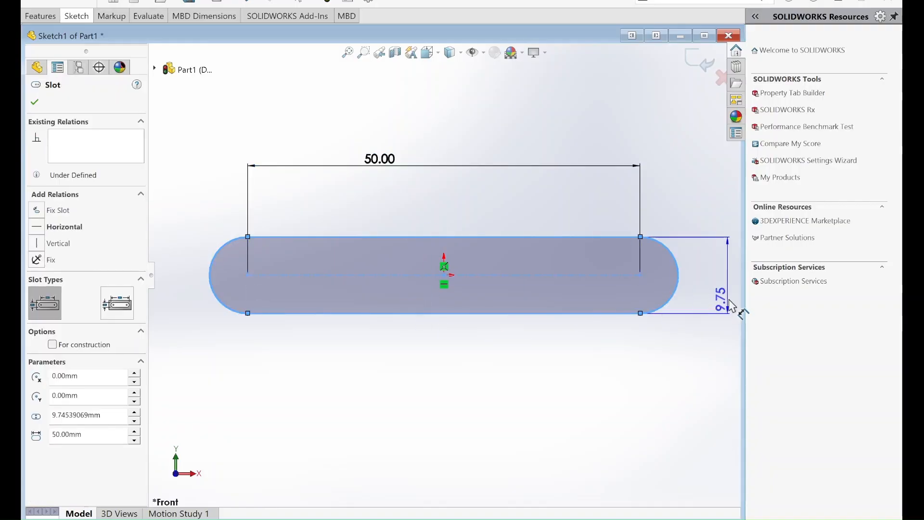
click(720, 287)
text(10)
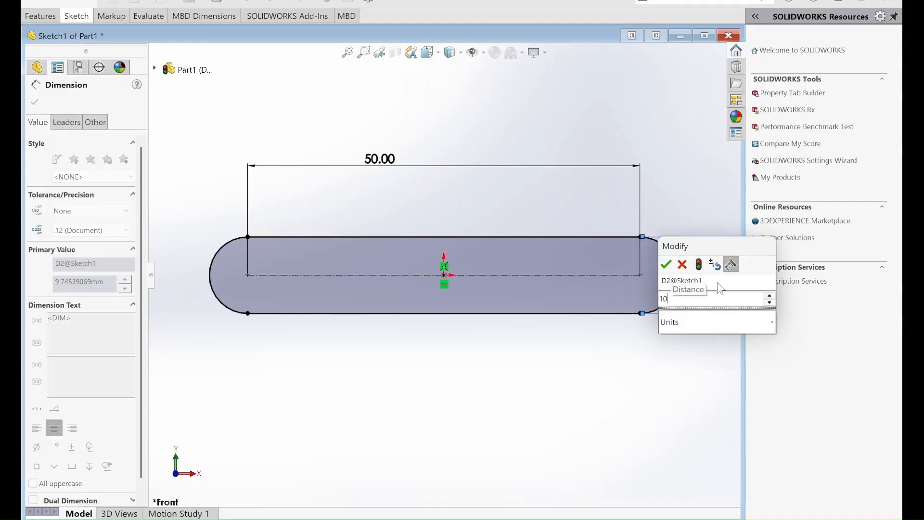
key(Return)
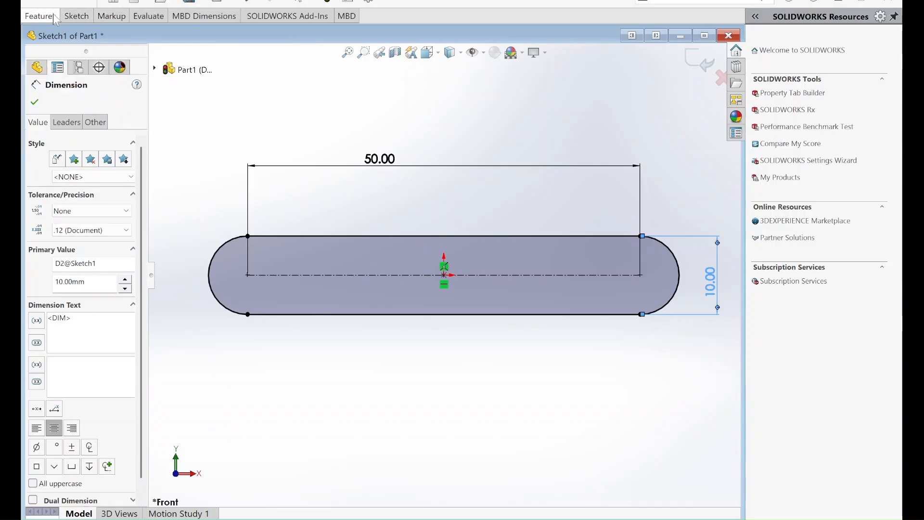
click(36, 103)
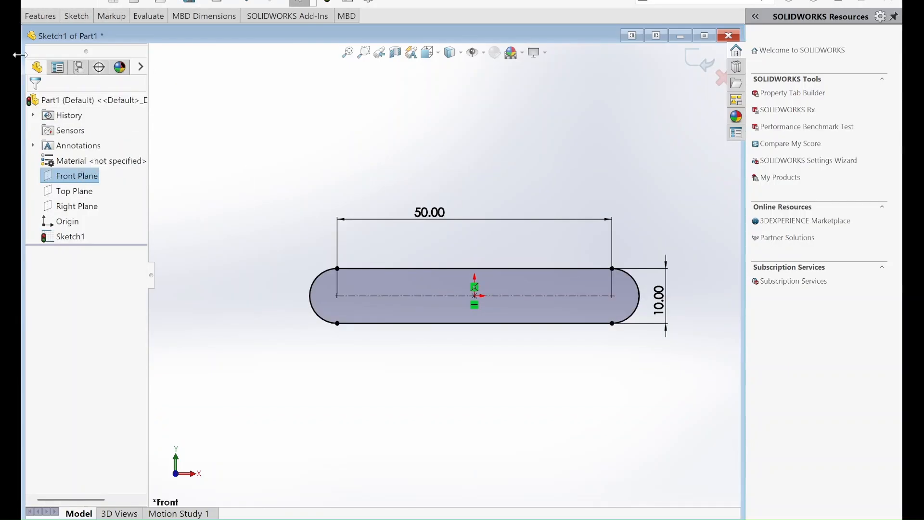
Exit the horizontal slot sketch, keeping its changes.
click(36, 19)
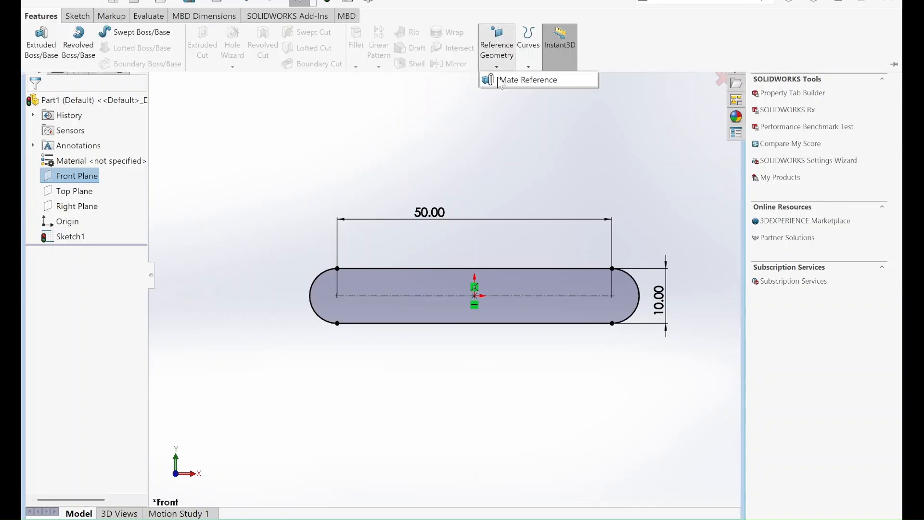
click(720, 81)
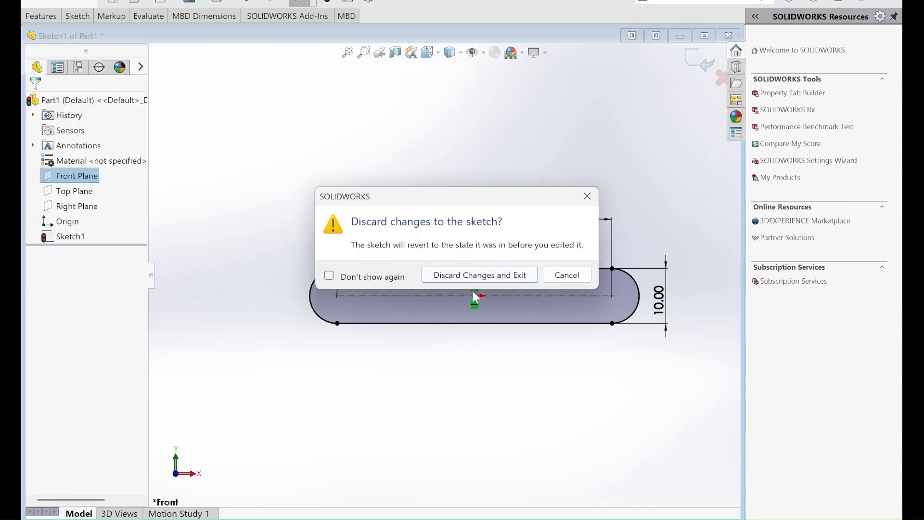
click(586, 190)
click(696, 61)
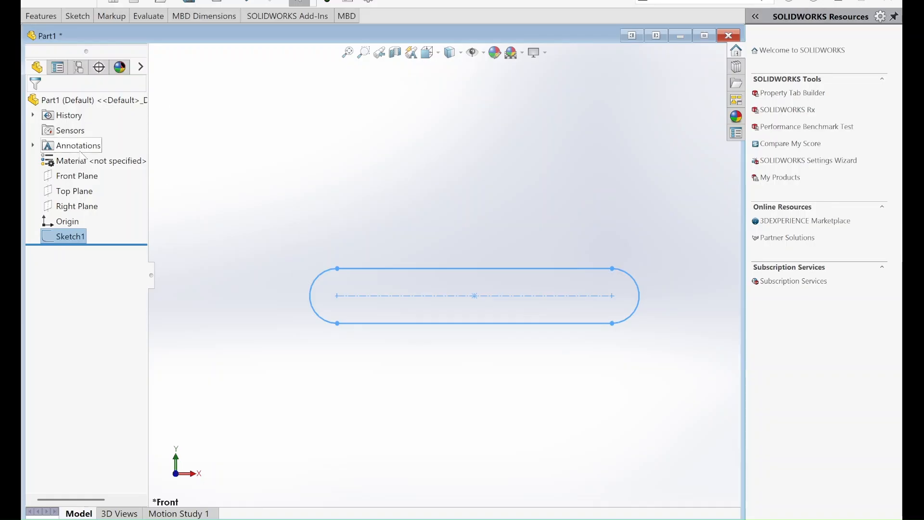
Create a reference plane parallel to the Front Plane at a 40 mm offset.
click(72, 175)
click(35, 19)
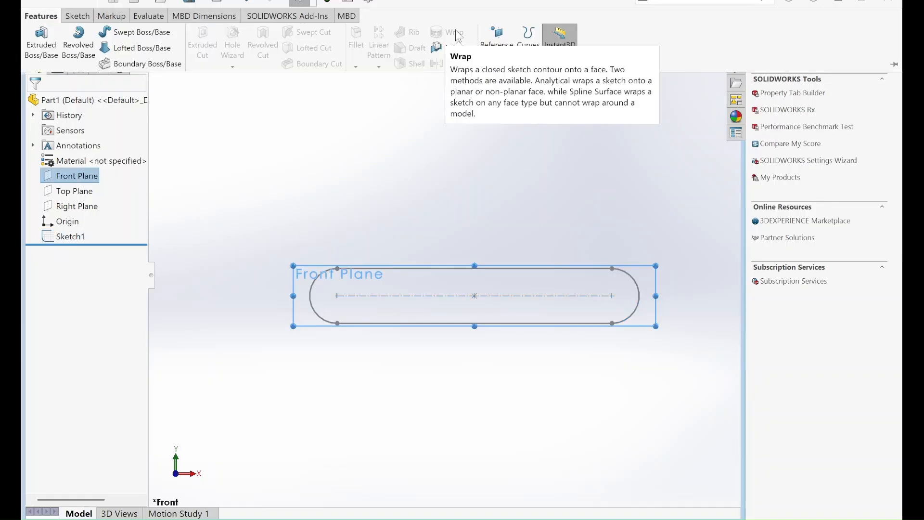
click(496, 66)
click(510, 79)
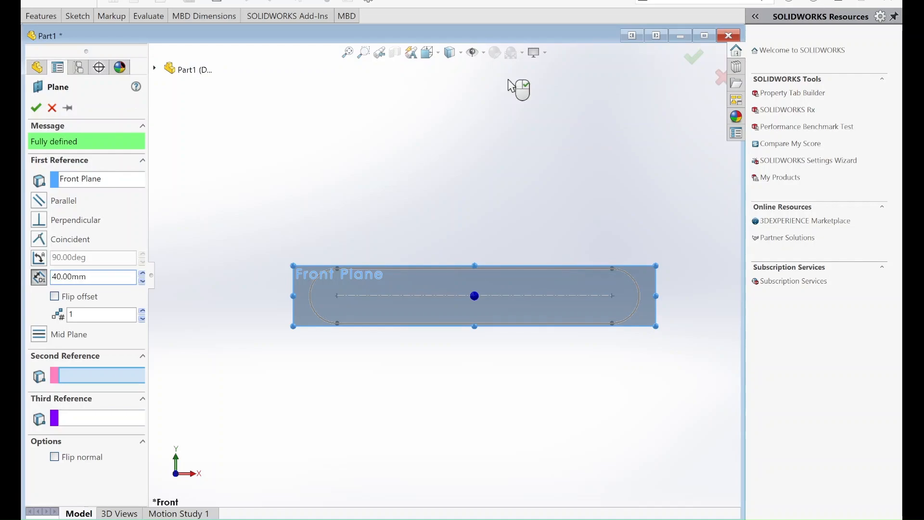
click(36, 108)
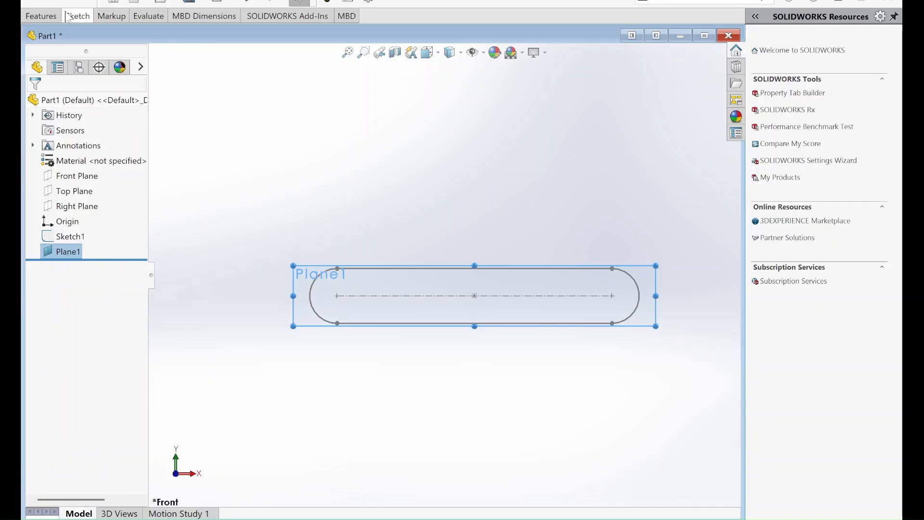
Sketch a diagonal centerpoint slot on the offset plane, centred on the origin, about 64 mm between arc centres and 10.5 mm wide.
click(77, 16)
click(96, 63)
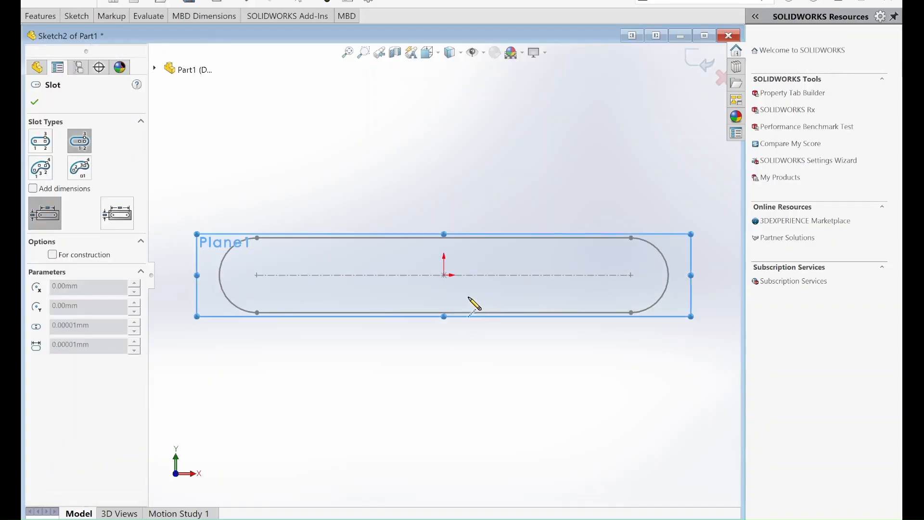
click(443, 275)
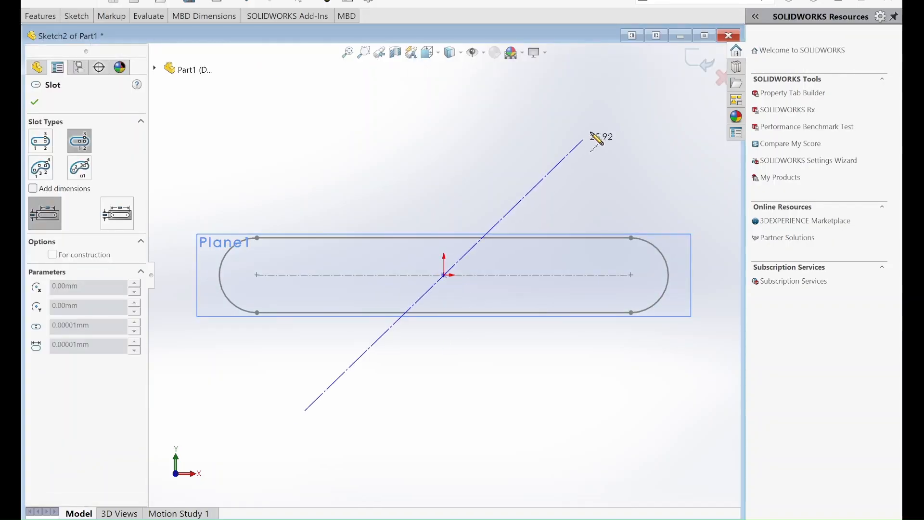
click(624, 115)
click(650, 145)
Dimension the diagonal slot's centre-to-centre length and set it to 50 mm.
click(77, 16)
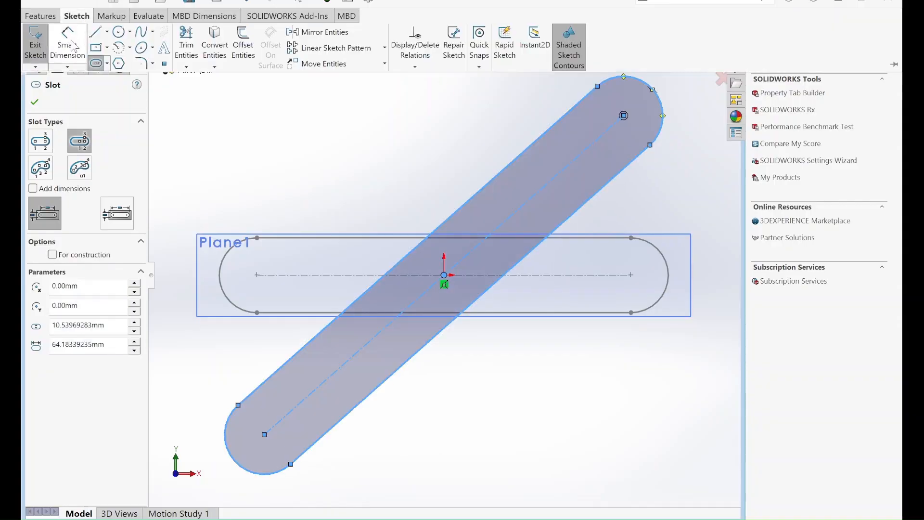
key(Escape)
click(432, 289)
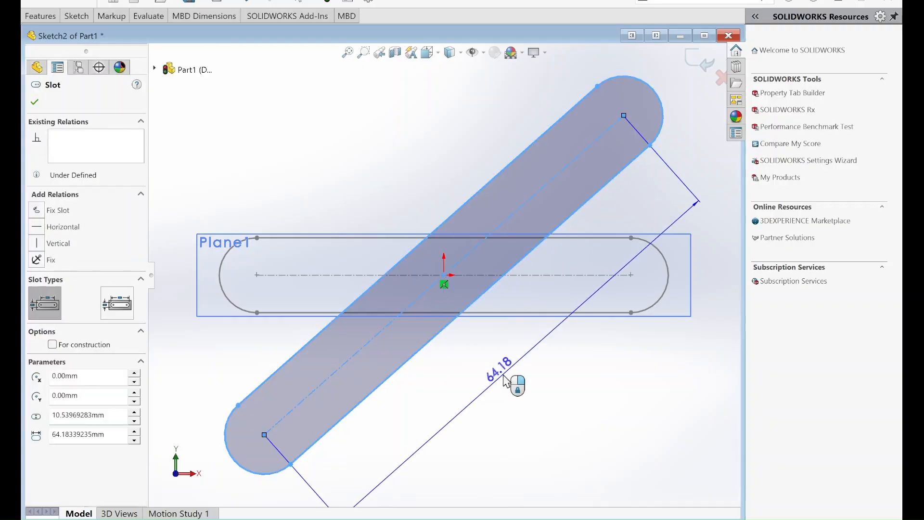
click(498, 371)
text(50)
key(Return)
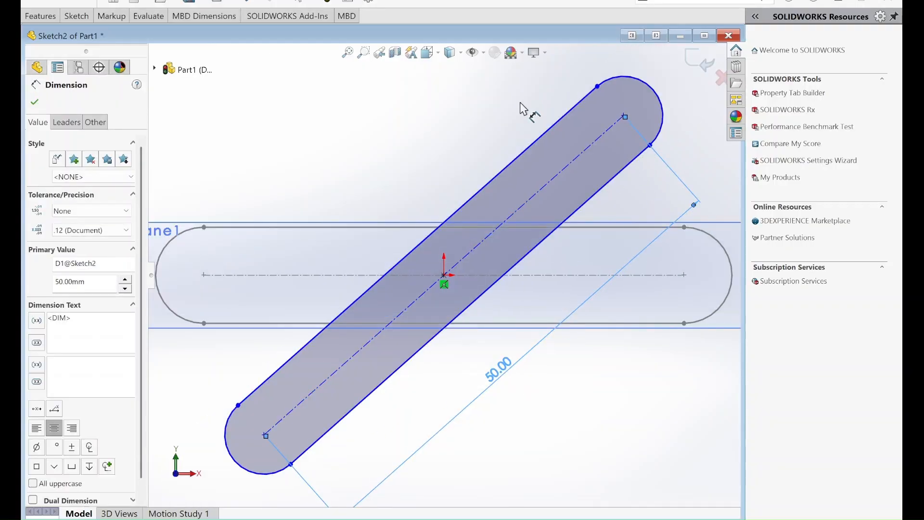
Dimension the diagonal slot's width between its straight edges and set it to 10 mm.
click(539, 151)
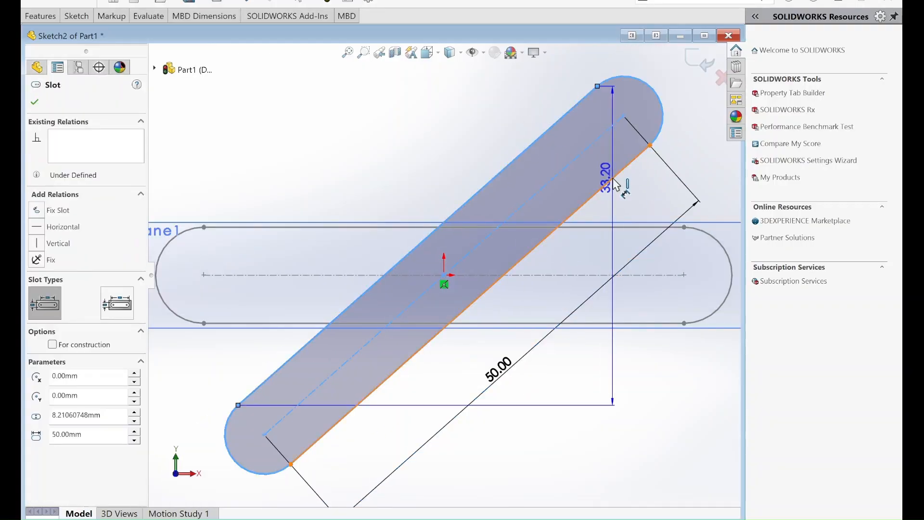
click(703, 141)
text(10)
key(Return)
Set the angle between the diagonal slot's centreline and the horizontal slot's centreline to 45 degrees.
scroll(586, 226, up, 5)
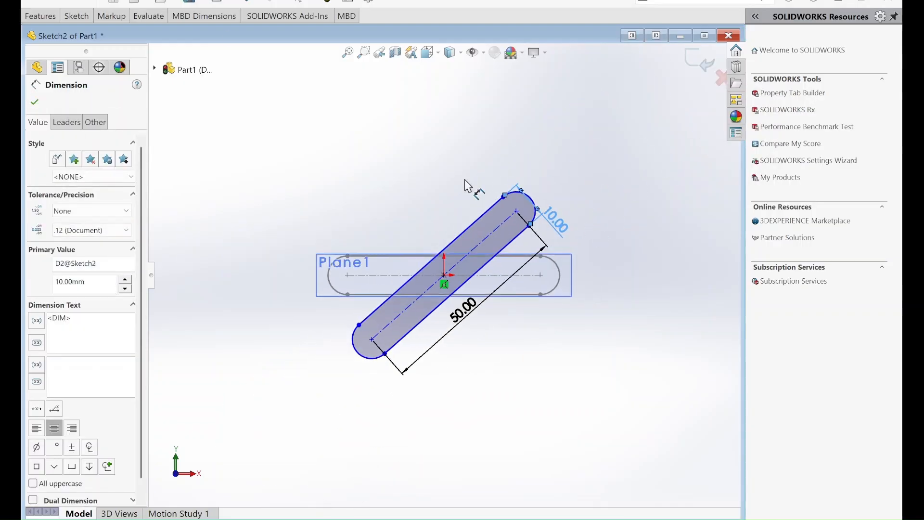
click(71, 19)
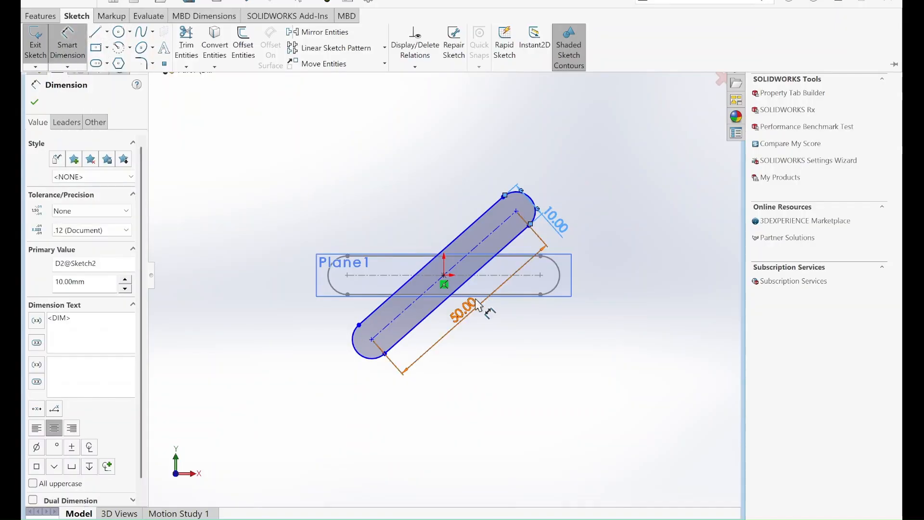
click(474, 268)
click(492, 275)
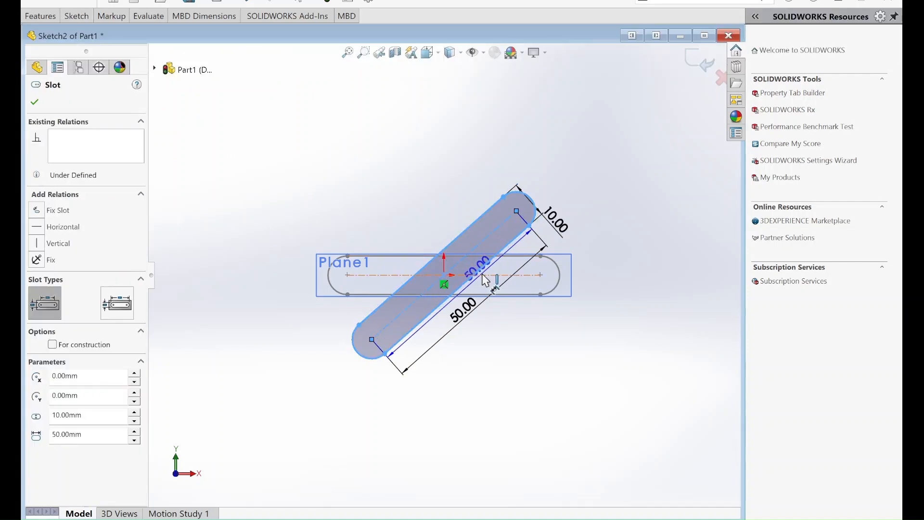
click(672, 255)
text(45)
key(Return)
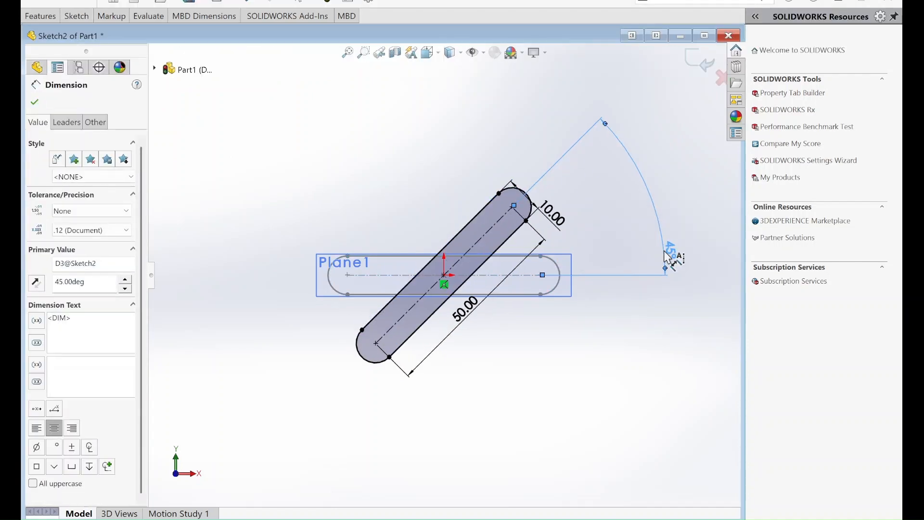
click(34, 102)
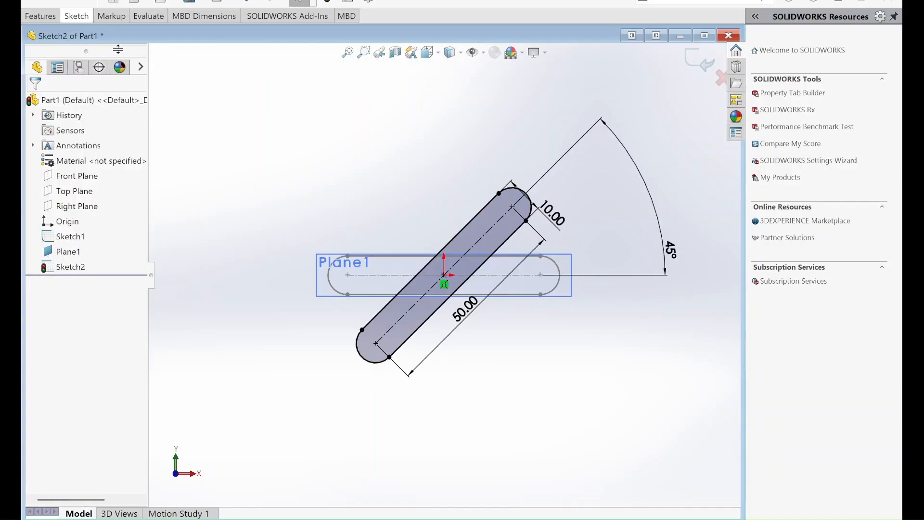
Exit the diagonal slot sketch, keeping its changes.
click(103, 17)
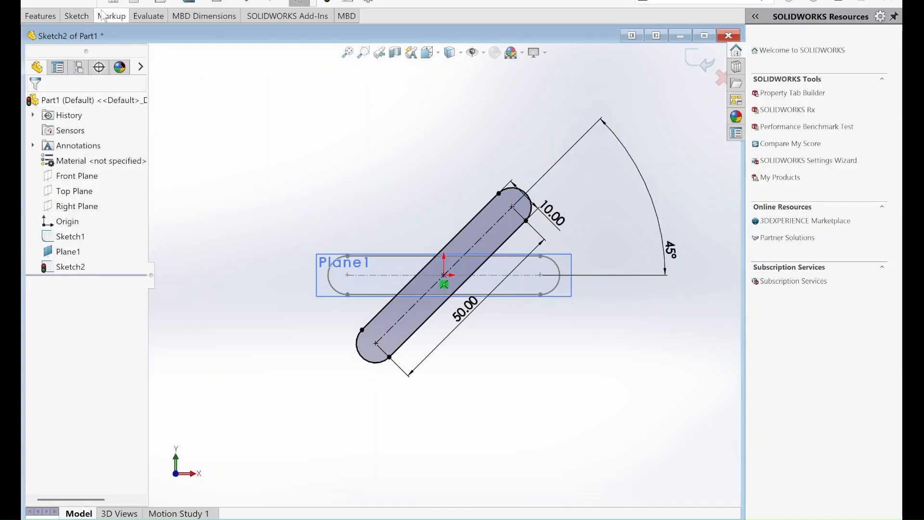
click(77, 15)
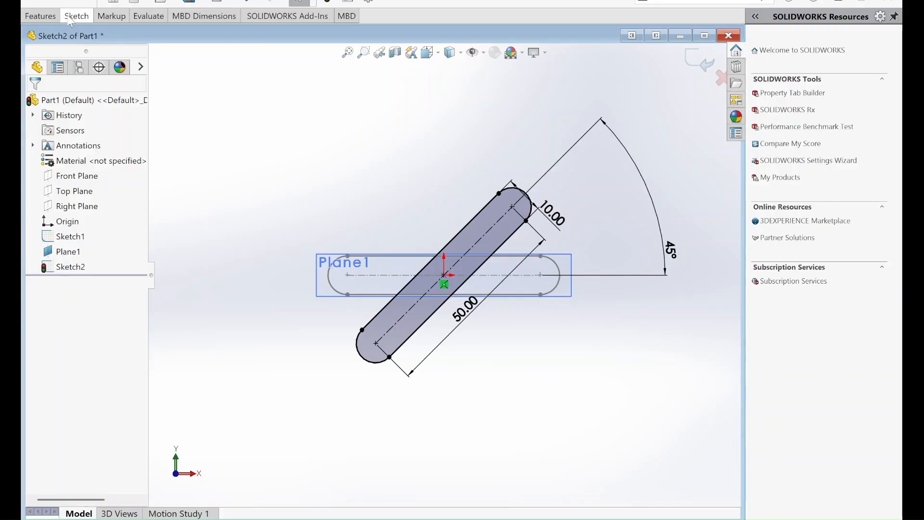
click(695, 62)
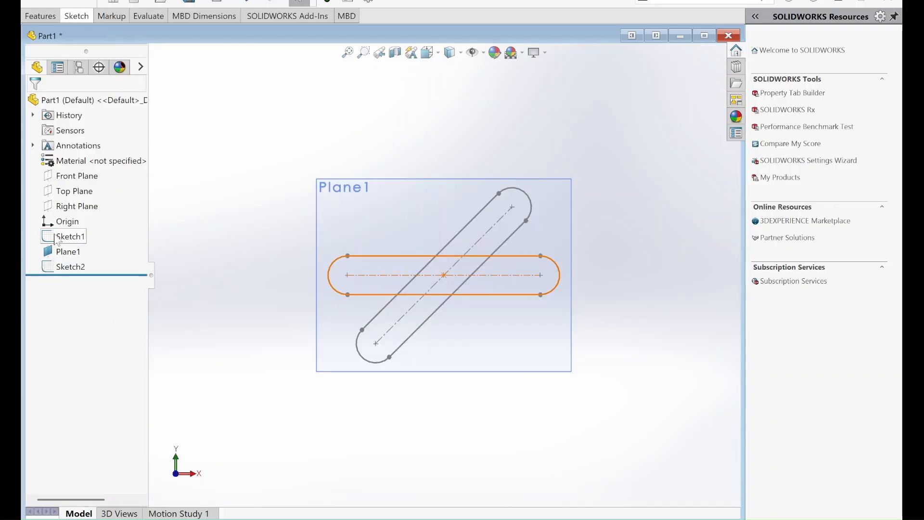
Create a reference plane offset 40 mm from Plane1.
click(67, 251)
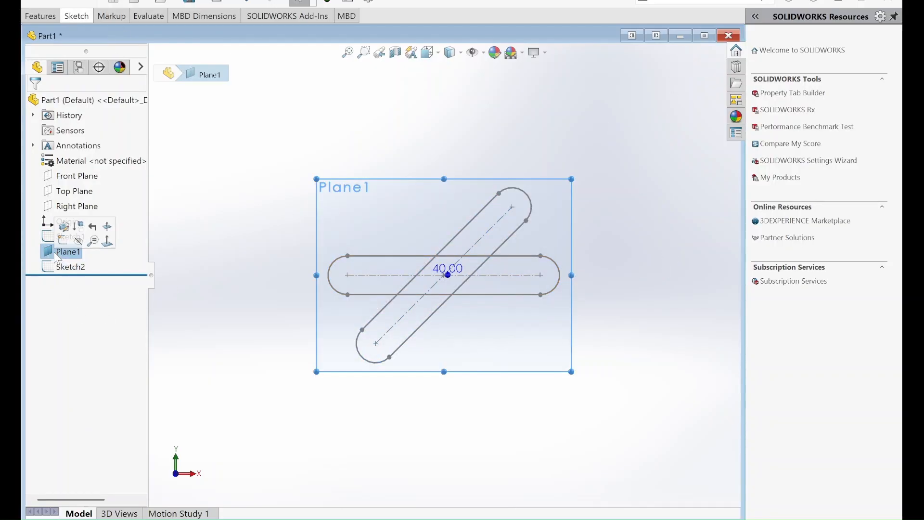
click(40, 16)
click(512, 46)
click(502, 79)
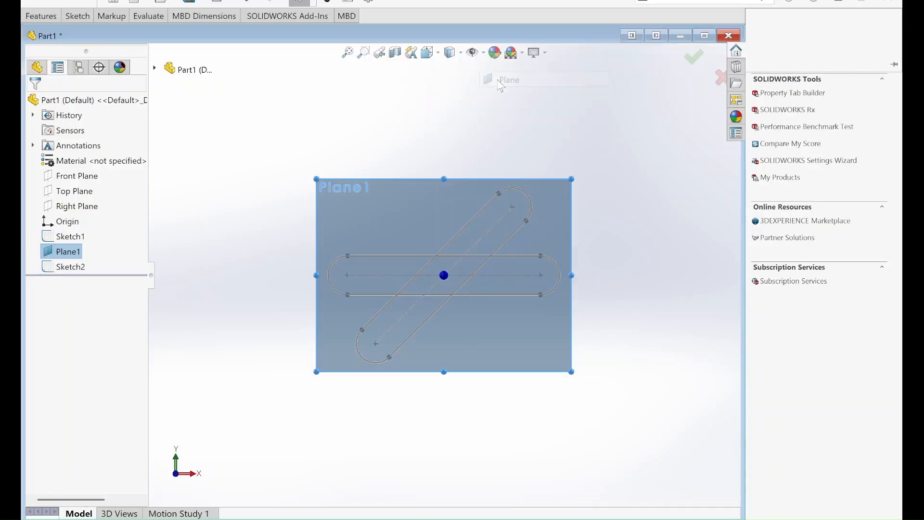
click(36, 108)
Sketch a vertical centrepoint slot on Plane2, centred on the origin, about 42 mm between arc centres and 15 mm wide.
click(76, 16)
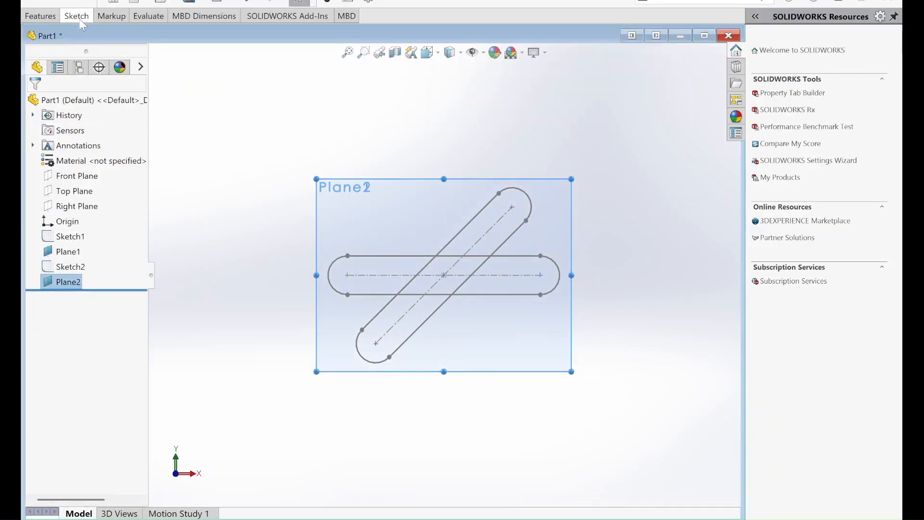
click(99, 64)
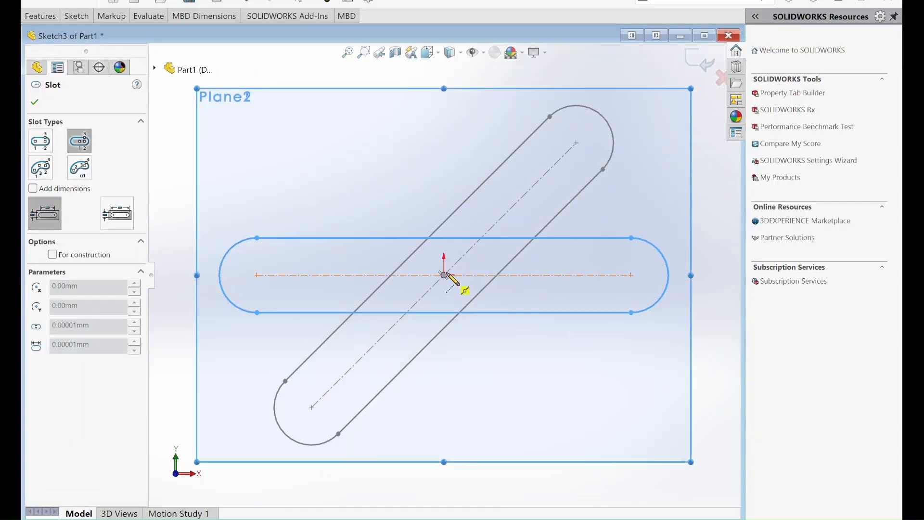
click(444, 274)
click(444, 118)
Dimension the vertical slot's centre-to-centre length and set it to 50 mm.
click(78, 20)
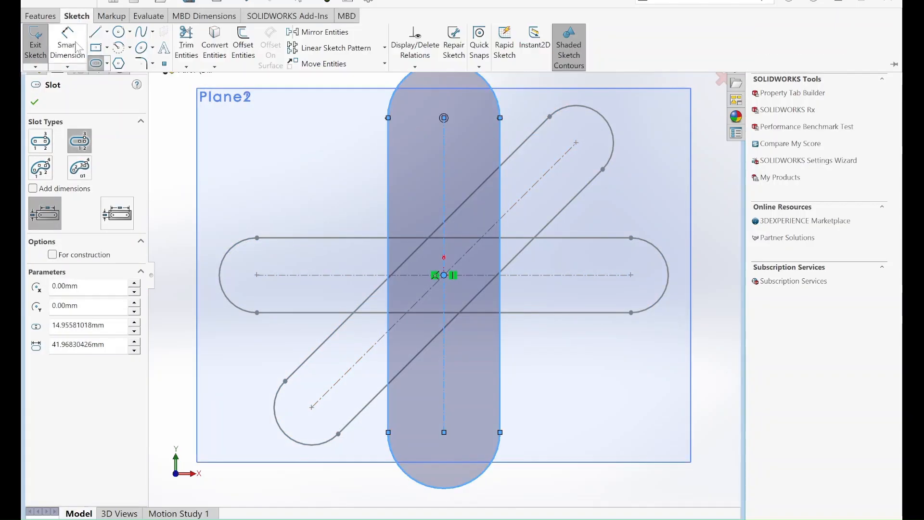
click(66, 43)
click(444, 162)
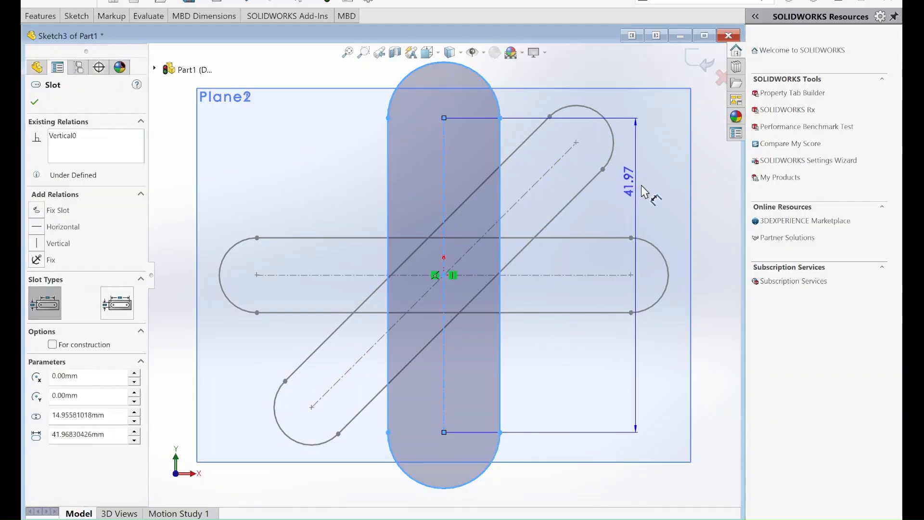
click(643, 238)
text(50)
key(Return)
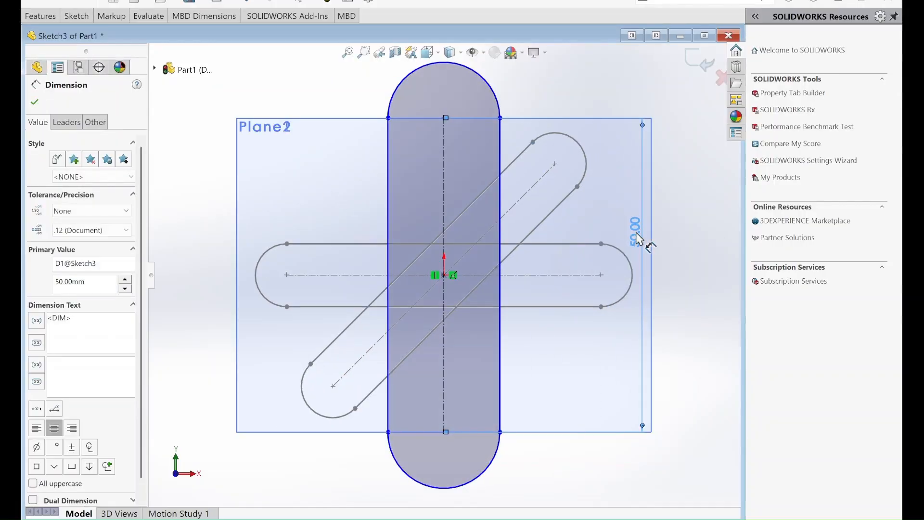
Dimension the vertical slot's width between its straight edges, set it to 10 mm, and exit the sketch.
click(388, 149)
click(499, 144)
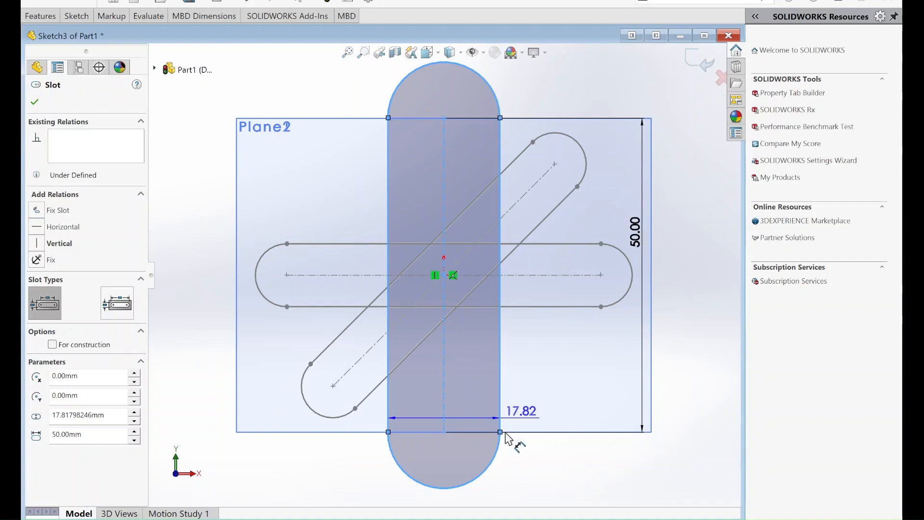
click(337, 461)
text(10)
key(Return)
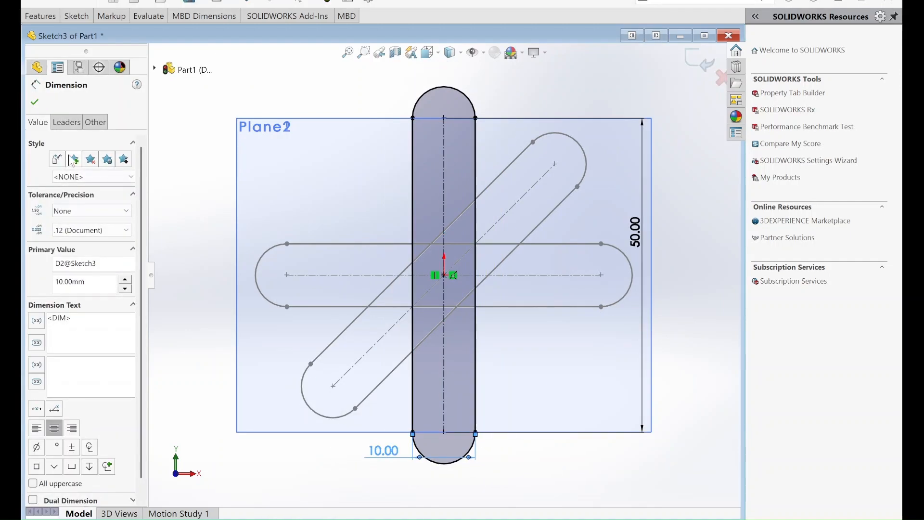
click(38, 105)
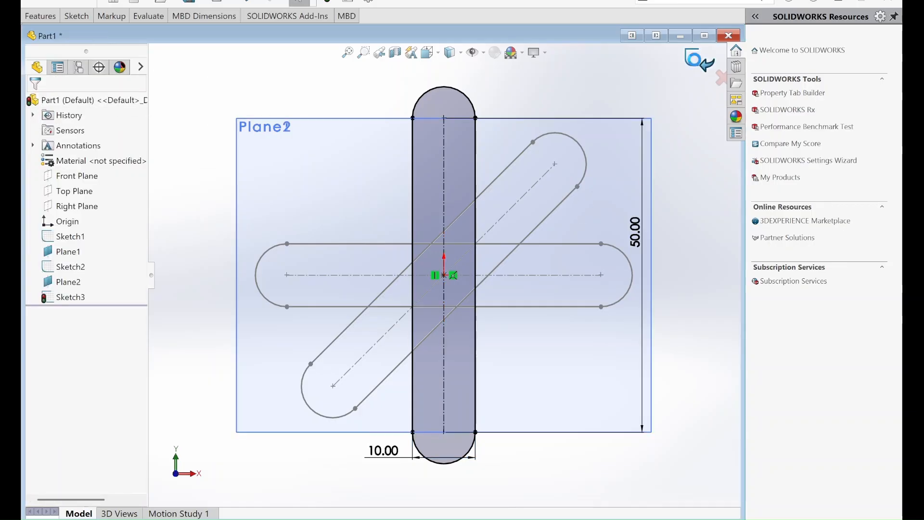
Create a reference plane offset 40 mm from Plane2.
click(68, 283)
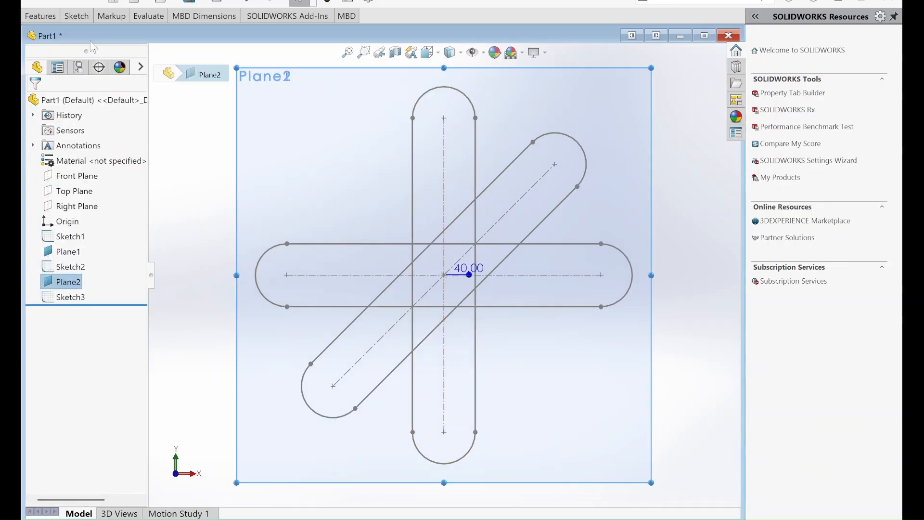
click(40, 16)
click(496, 49)
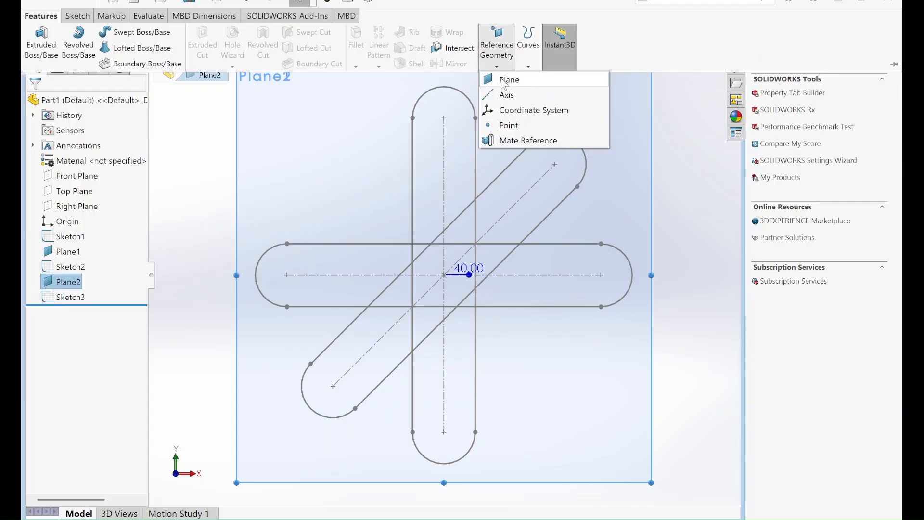
click(507, 76)
click(36, 108)
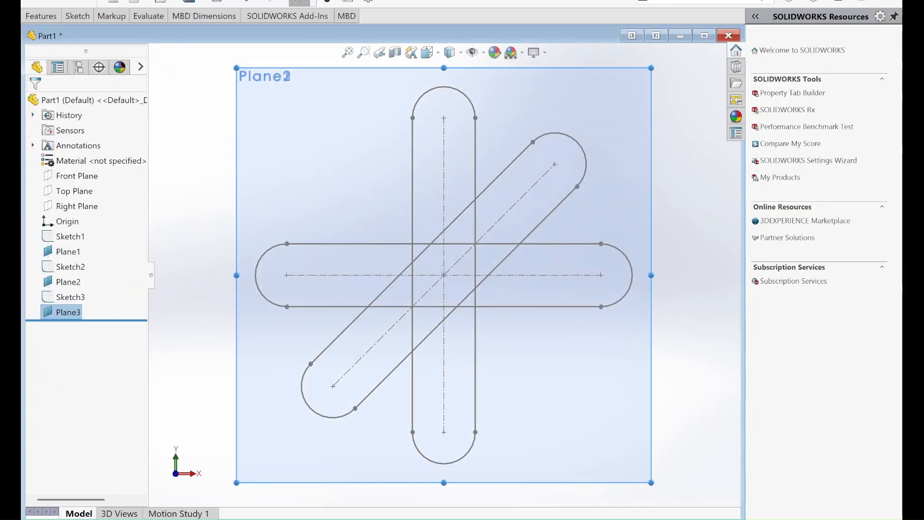
Sketch a slot on Plane3 centred on the origin, sloping down to the right, about 33 mm between arc centres and 11.5 mm wide.
click(73, 18)
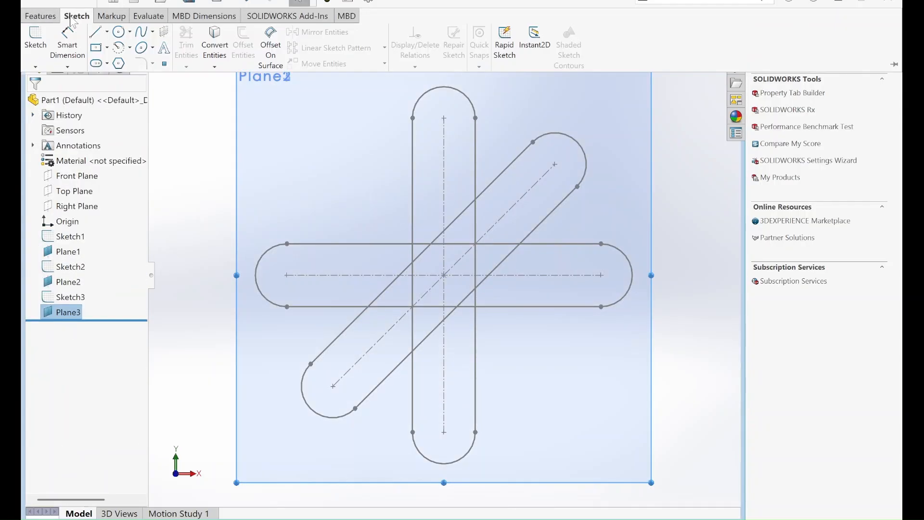
click(97, 63)
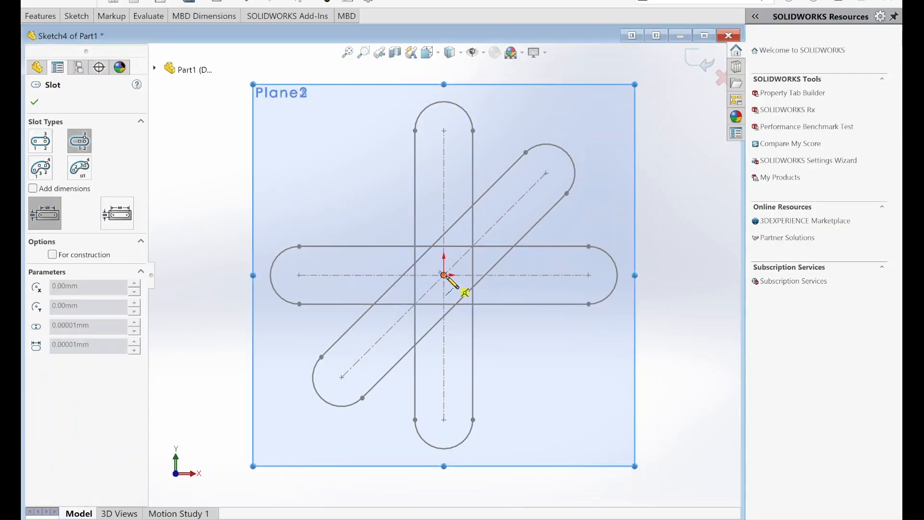
click(444, 274)
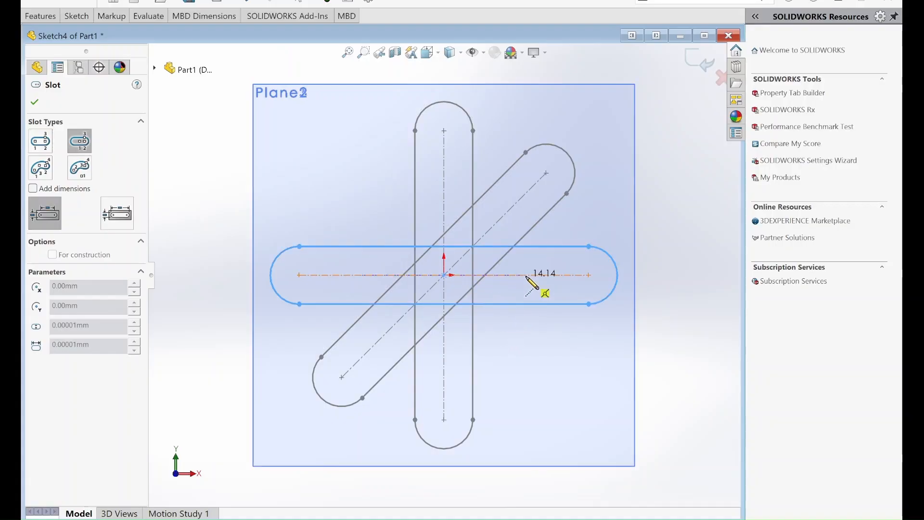
click(520, 334)
click(569, 332)
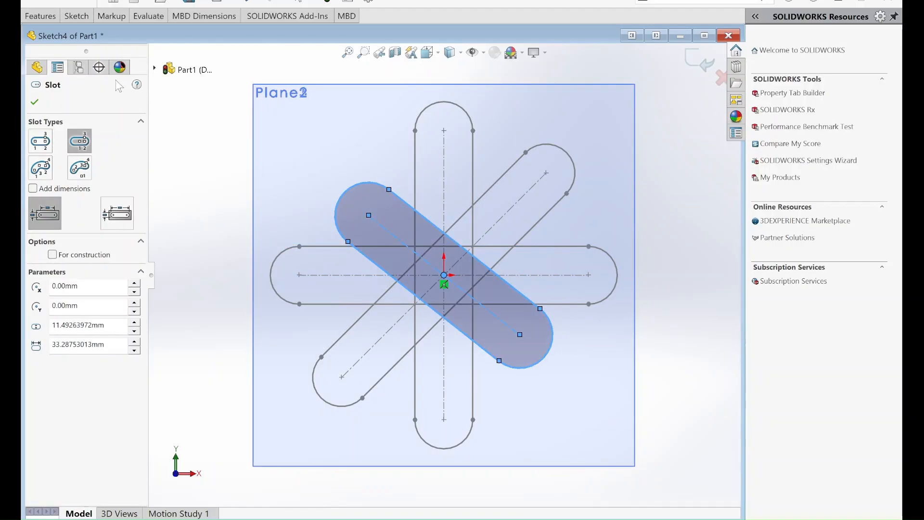
Dimension the new sloping slot's centre-to-centre length and set it to 25 mm.
click(75, 17)
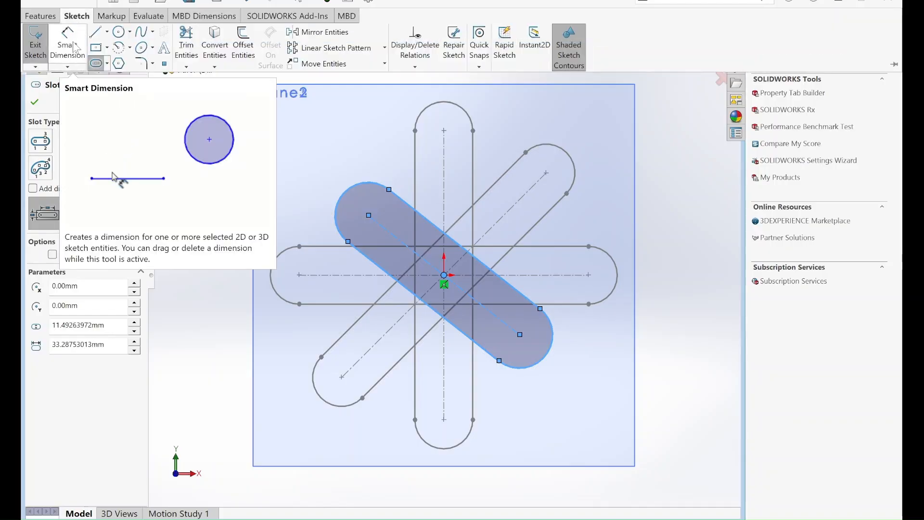
click(73, 44)
click(386, 229)
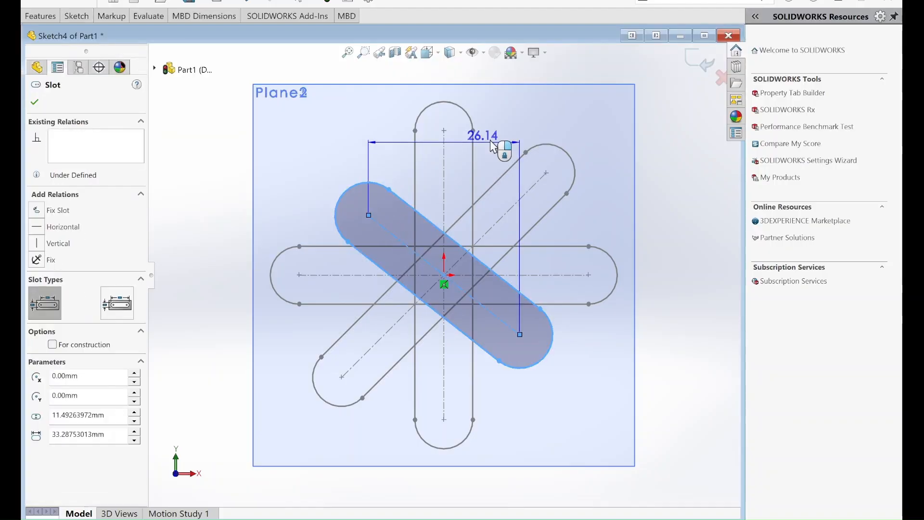
click(567, 138)
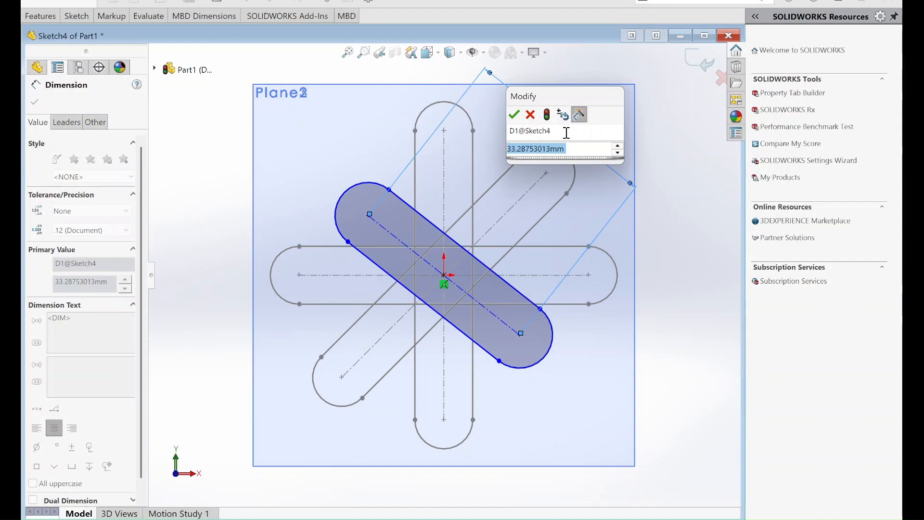
text(25)
key(Return)
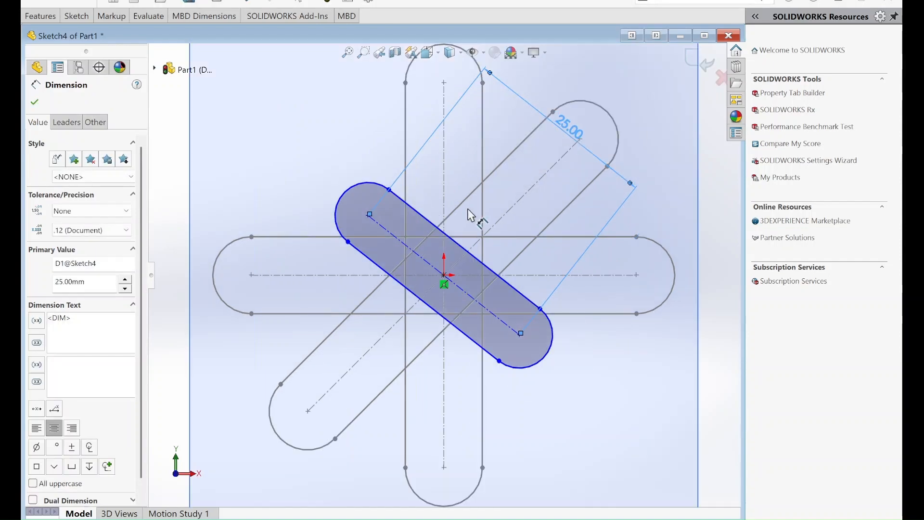
Dimension the sloping slot's width between its straight edges, set it to 6 mm, and exit the sketch.
click(460, 250)
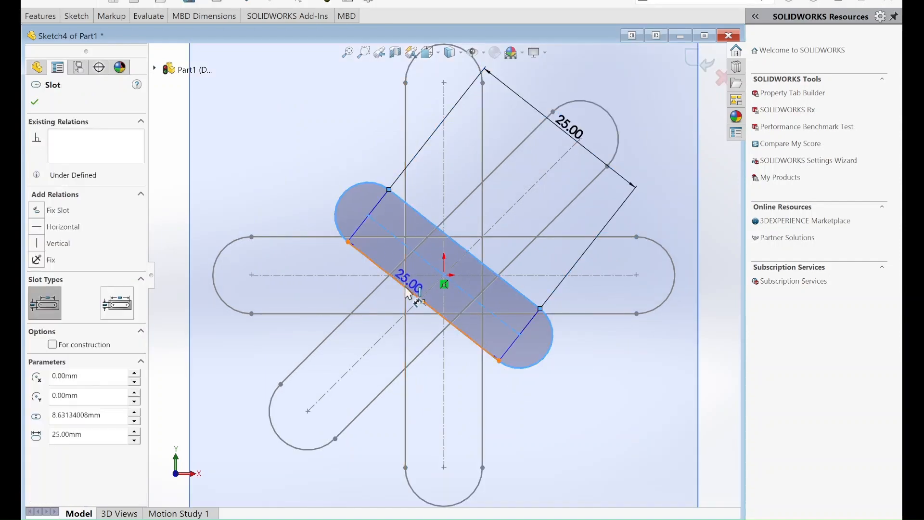
click(673, 433)
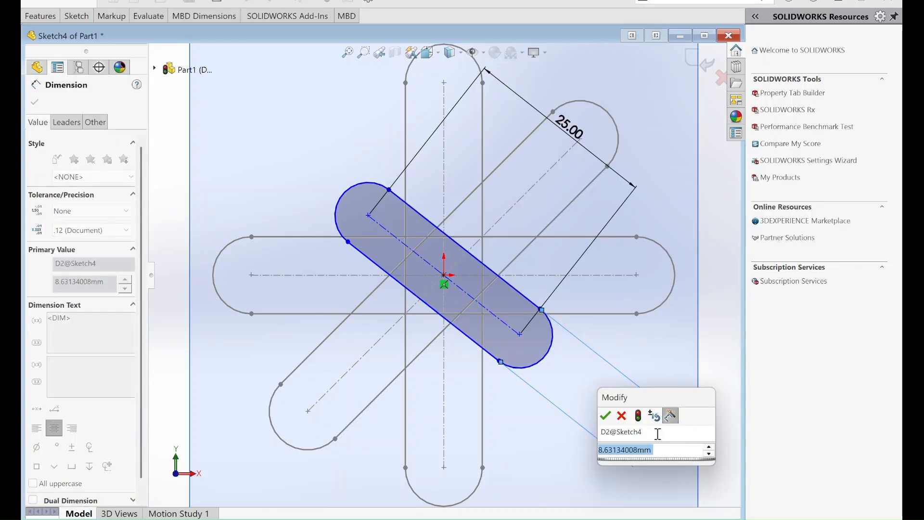
text(6)
key(Return)
click(691, 64)
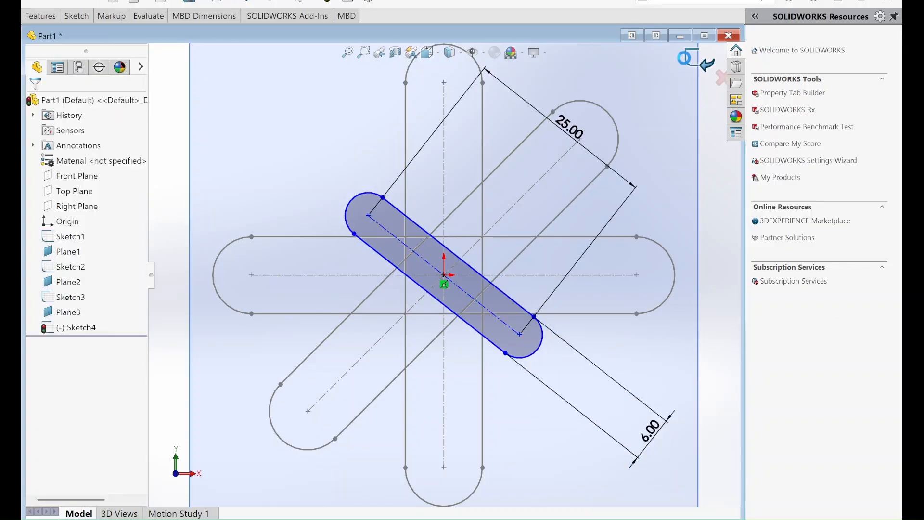
Create a lofted boss between the horizontal slot (Sketch1) and the 45-degree slot (Sketch2).
scroll(634, 186, up, 5)
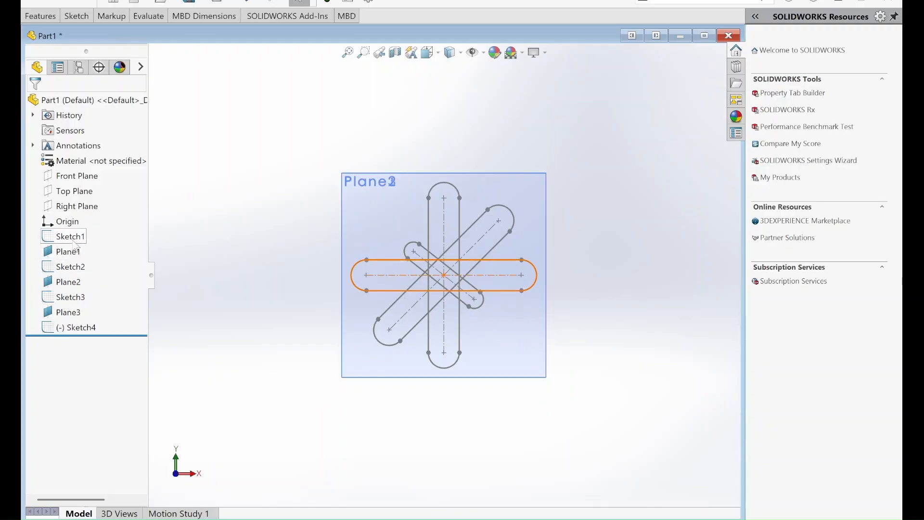
click(70, 237)
ctrl+click(70, 267)
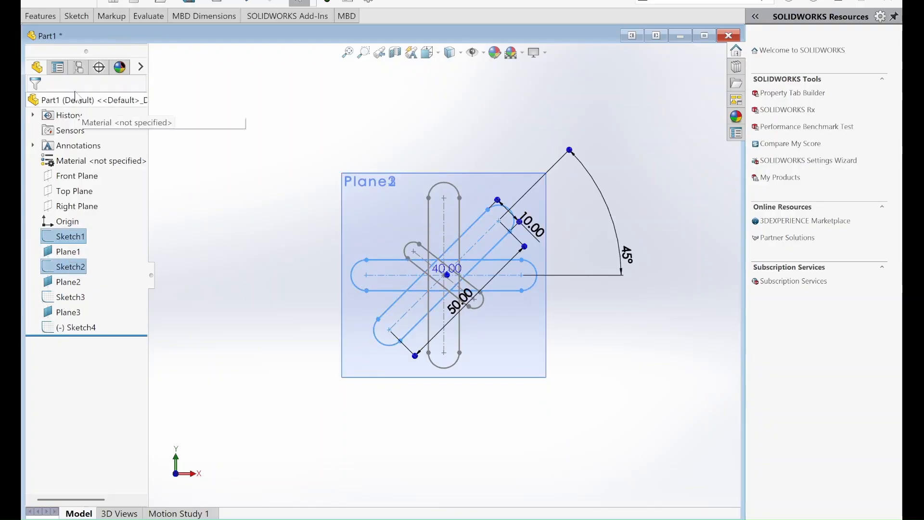
click(40, 16)
click(136, 48)
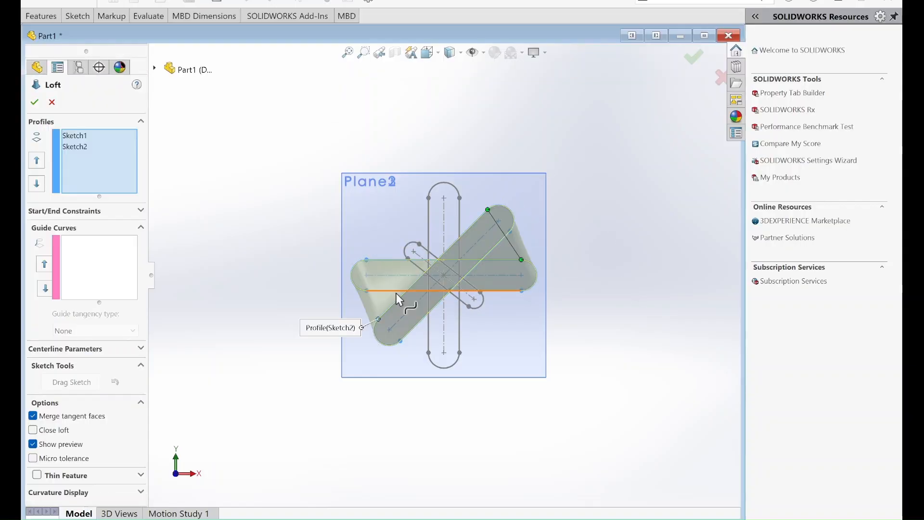
middle_drag(417, 264, 382, 209)
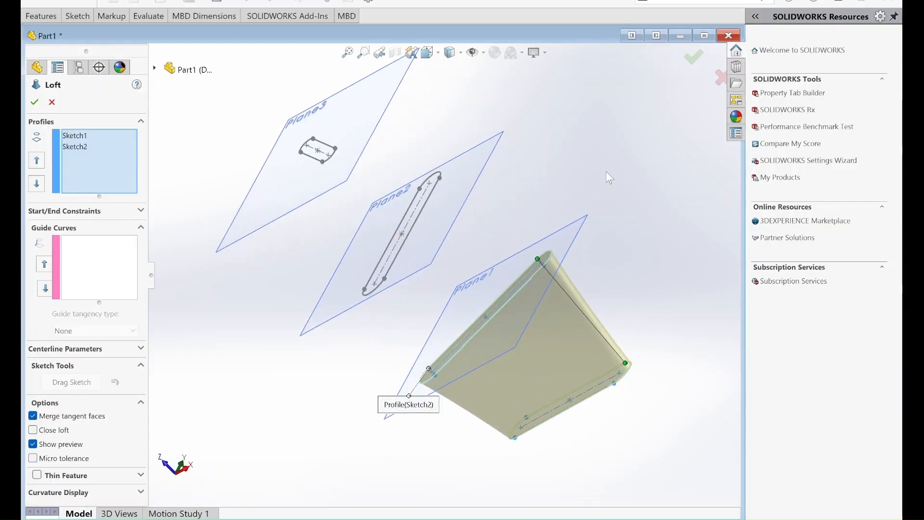
click(693, 57)
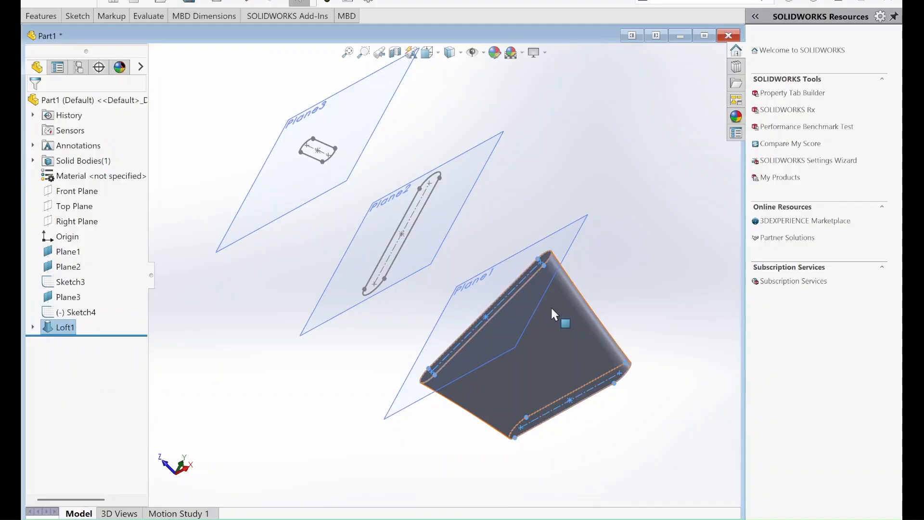
Set up a lofted boss with the vertical slot (Sketch3) and the small sloping slot (Sketch4) as profiles.
click(72, 282)
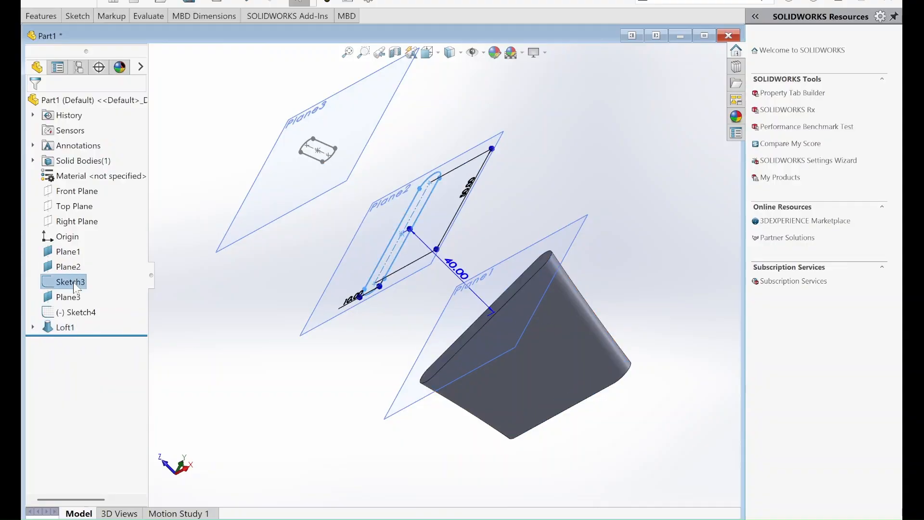
ctrl+click(77, 313)
click(79, 17)
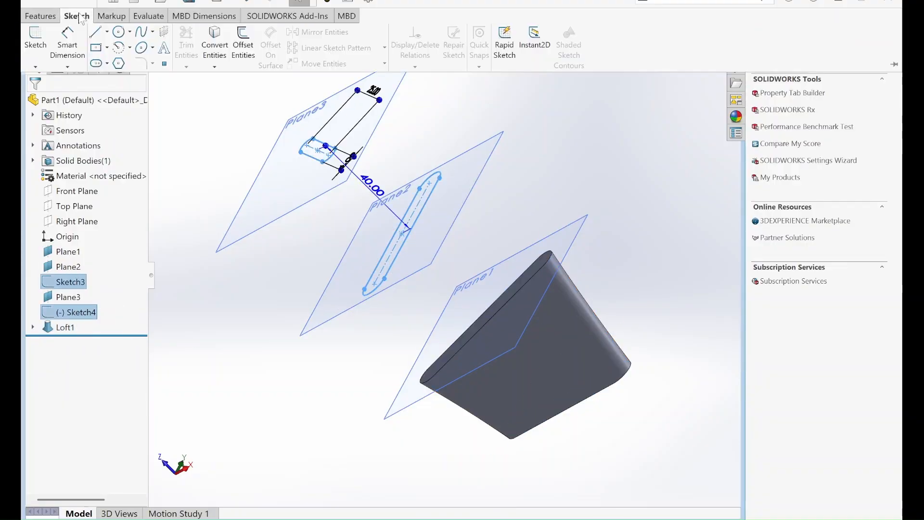
click(41, 16)
click(118, 48)
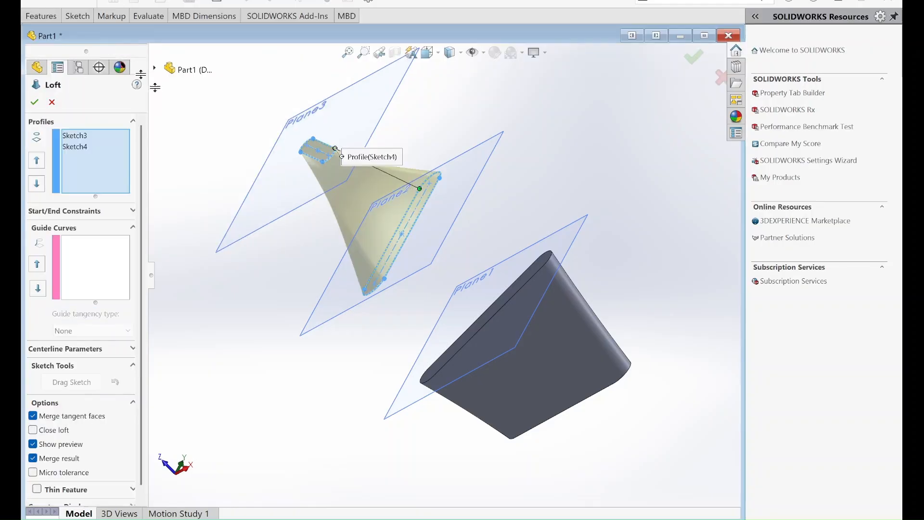
Move the loft connector on the Sketch4 profile to the other end of the same straight edge.
middle_drag(576, 172, 391, 164)
scroll(391, 164, down, 5)
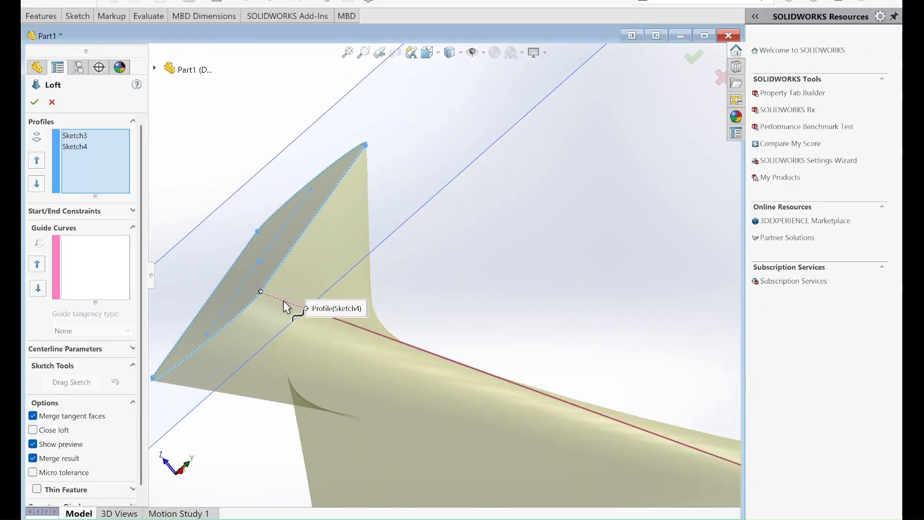
drag(261, 292, 310, 229)
scroll(389, 235, up, 6)
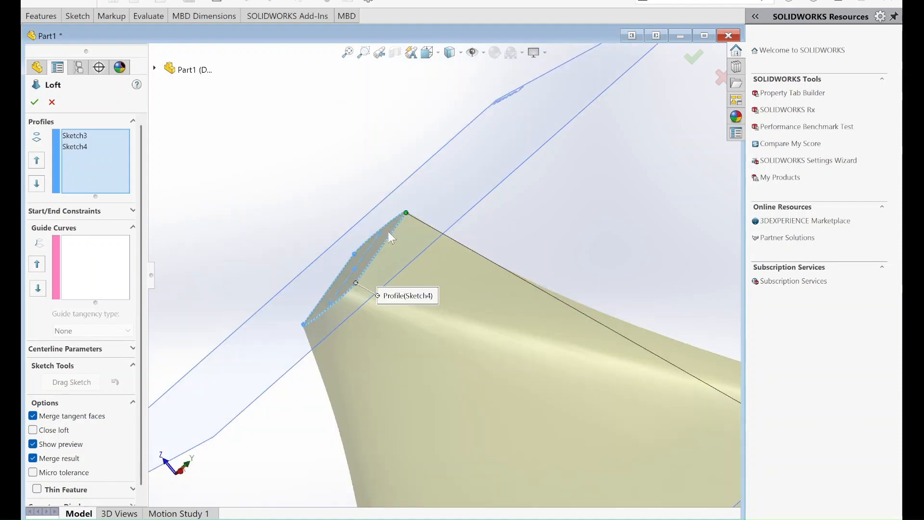
middle_drag(390, 236, 506, 201)
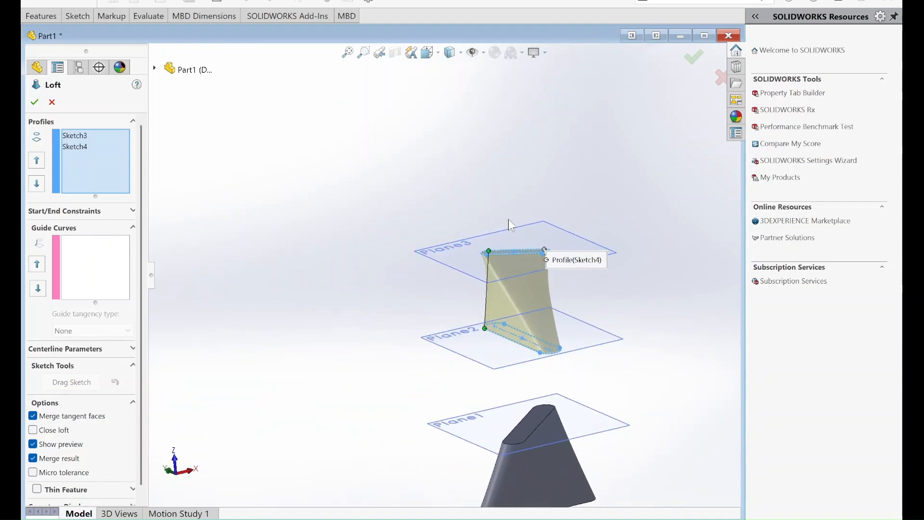
Reselect the Sketch4 profile at the other end of its opposite straight edge and create the loft from Sketch3 to Sketch4.
scroll(513, 257, up, 3)
scroll(444, 322, down, 5)
scroll(417, 302, up, 2)
scroll(405, 288, down, 3)
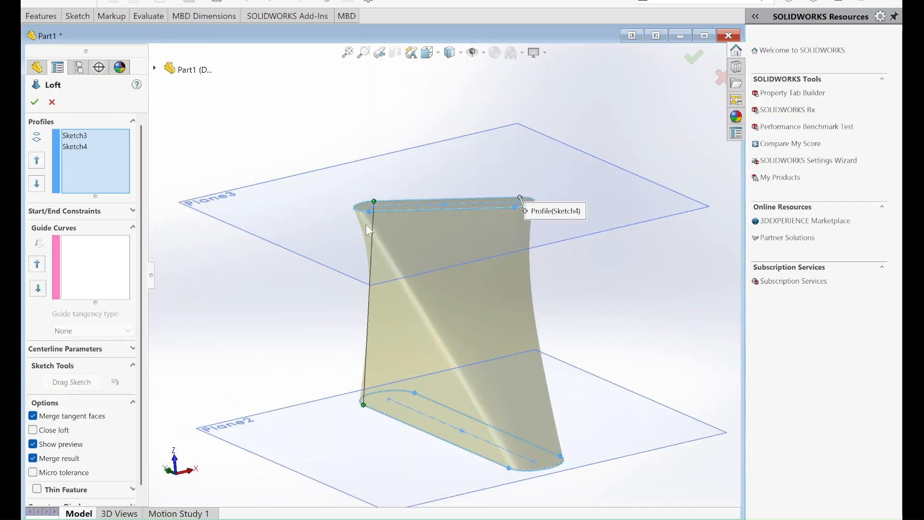
click(368, 212)
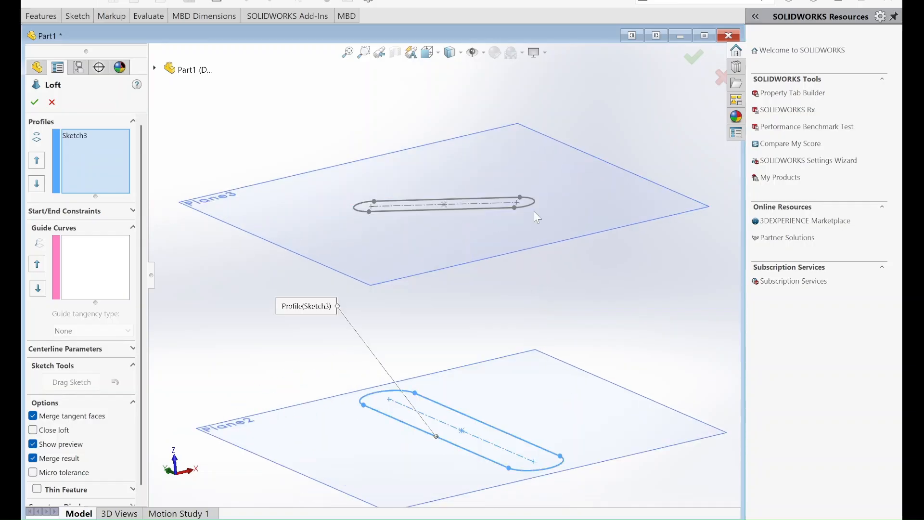
click(515, 209)
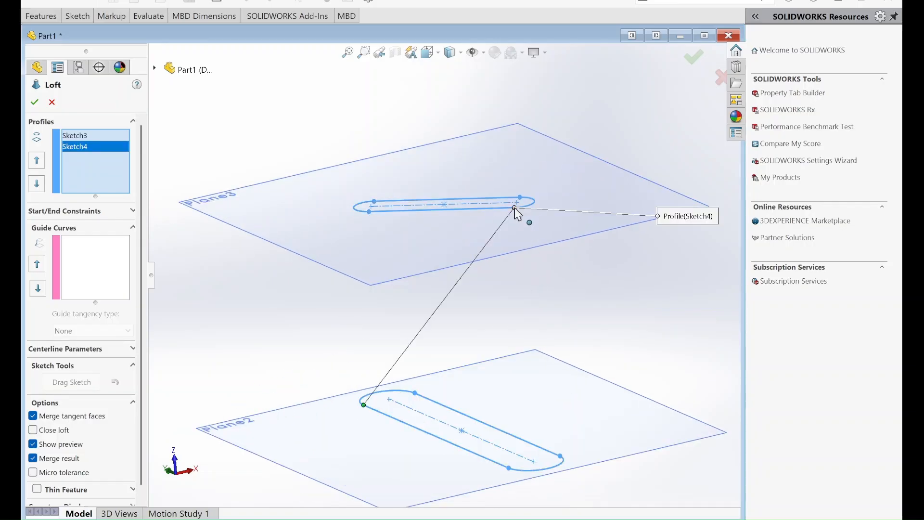
scroll(510, 299, up, 4)
middle_drag(486, 267, 464, 326)
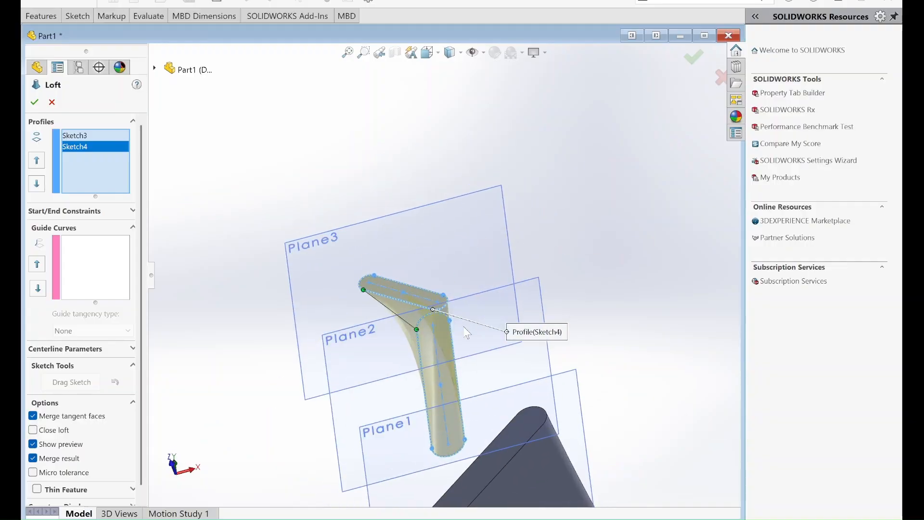
click(700, 59)
Create a lofted boss joining the facing end faces of the Loft1 and Loft2 bodies.
scroll(643, 274, down, 3)
scroll(643, 273, up, 4)
middle_drag(643, 274, 547, 252)
click(548, 252)
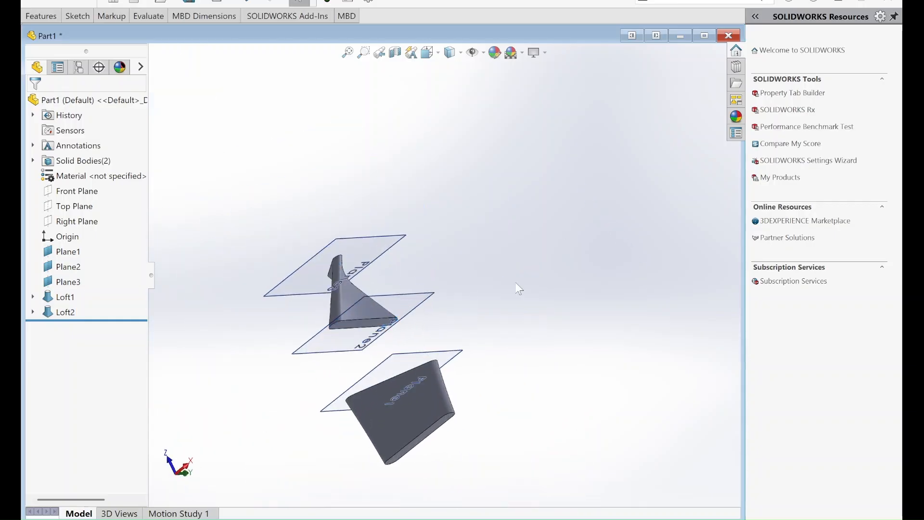
click(360, 322)
mouse_move(635, 241)
middle_down()
mouse_move(646, 258)
mouse_move(584, 374)
middle_up()
ctrl+click(425, 370)
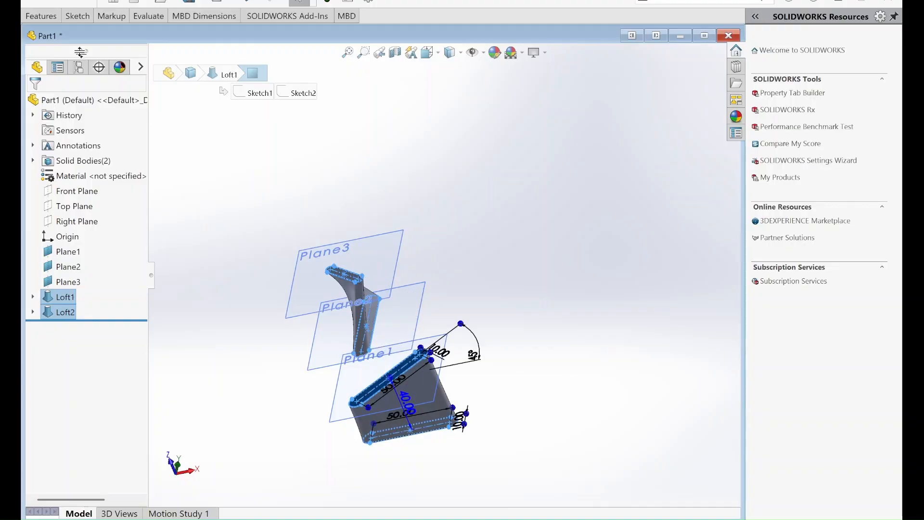
click(51, 16)
click(115, 45)
middle_drag(539, 206, 489, 132)
key(f)
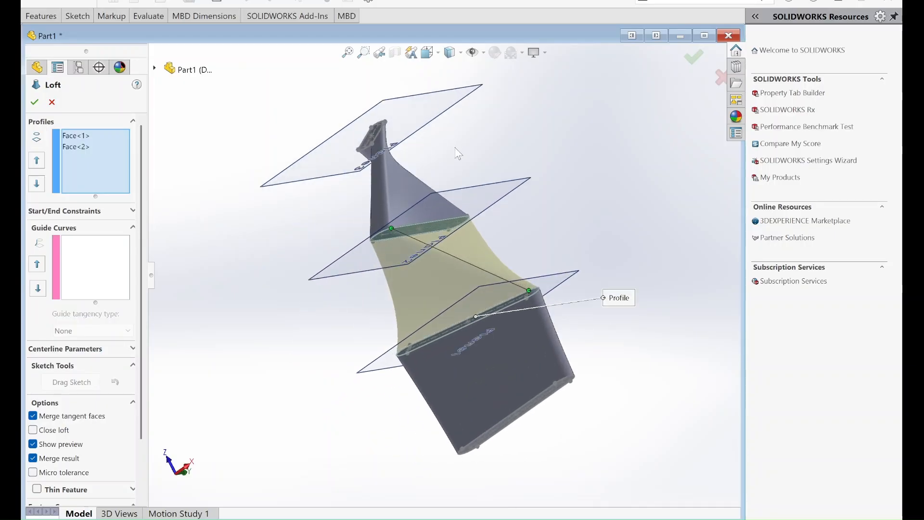
middle_drag(392, 234, 501, 319)
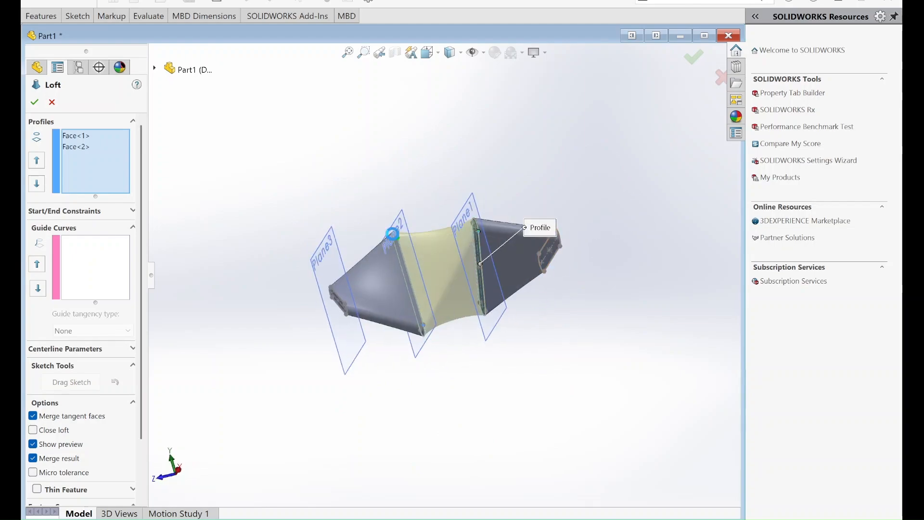
middle_drag(392, 234, 538, 12)
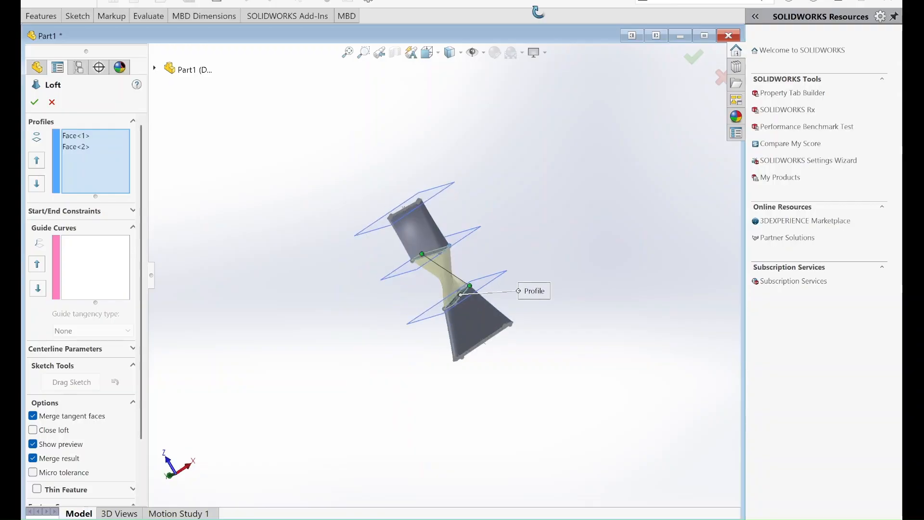
click(692, 59)
Hide the reference planes Plane1, Plane2 and Plane3.
middle_drag(520, 278, 481, 260)
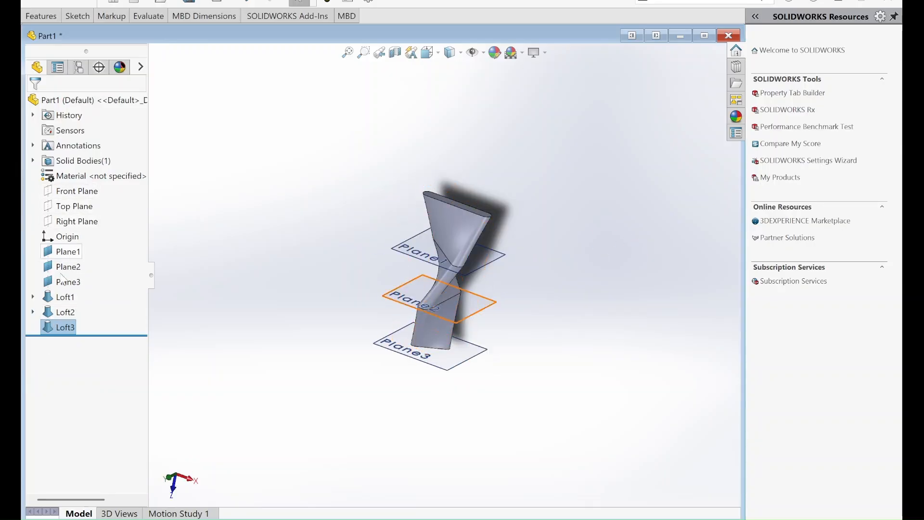
right_click(56, 251)
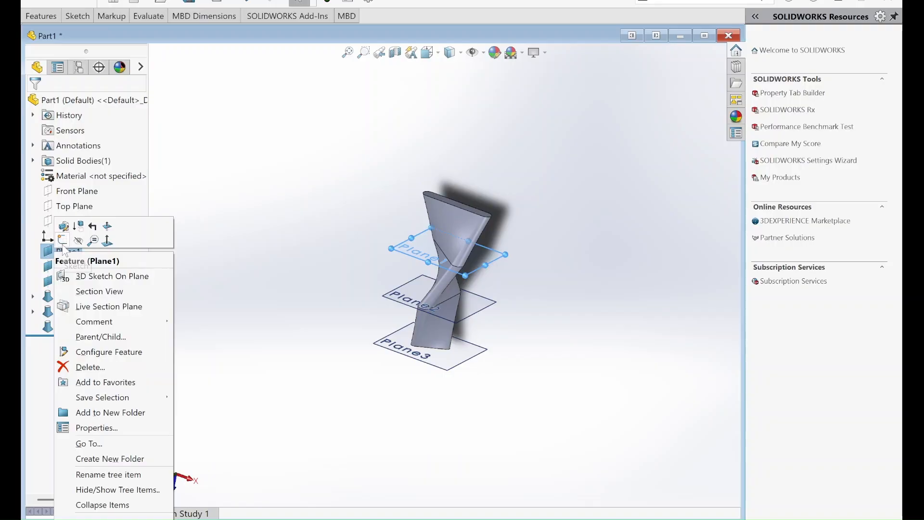
click(78, 239)
right_click(64, 250)
click(53, 265)
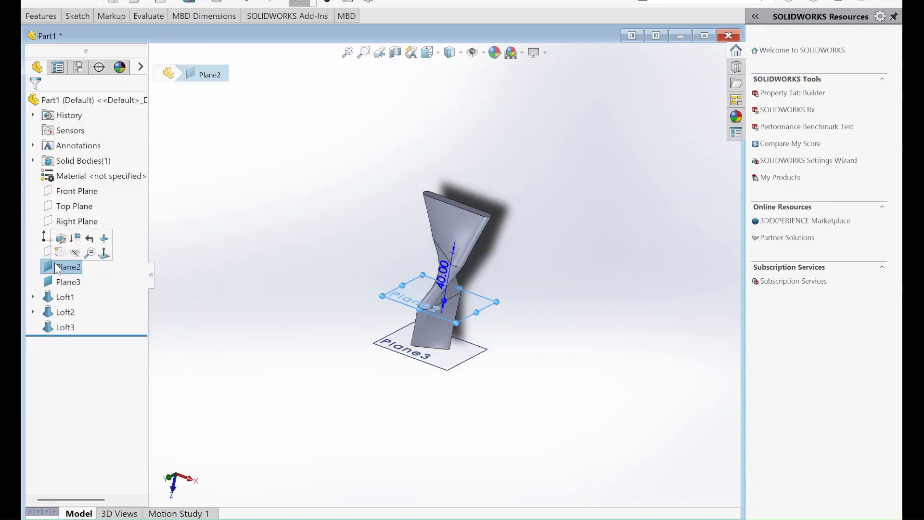
right_click(56, 266)
click(80, 247)
right_click(57, 282)
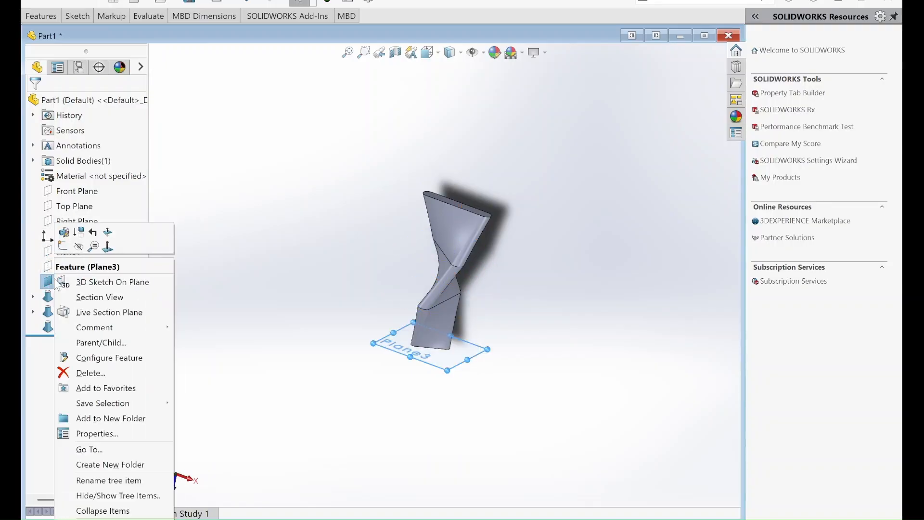
click(78, 248)
Create a reference plane offset 40 mm from the Front Plane, with the offset flipped to the side away from the body.
middle_drag(389, 303, 376, 224)
scroll(285, 186, down, 4)
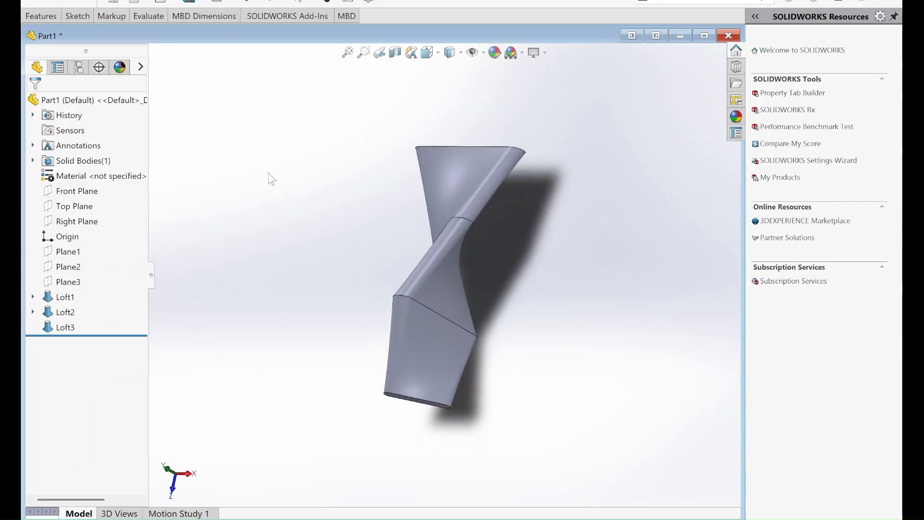
middle_drag(413, 303, 289, 238)
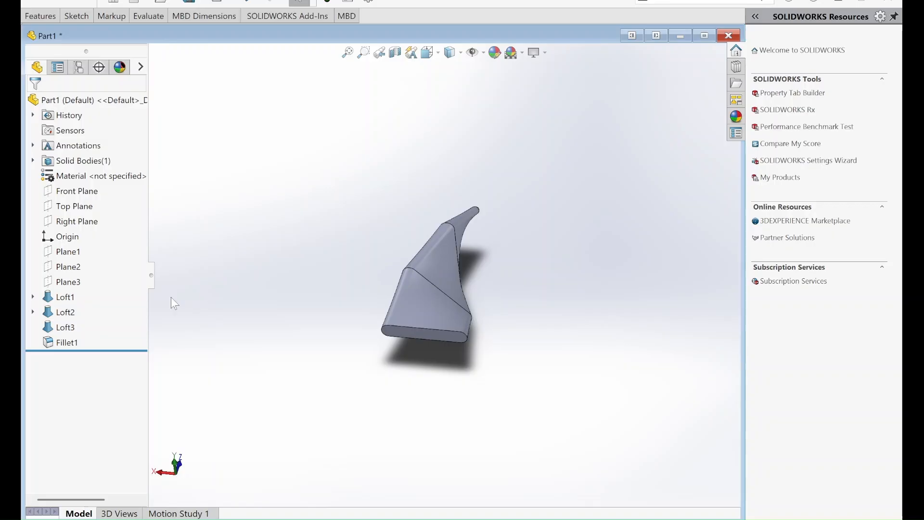
click(75, 191)
click(40, 16)
click(496, 46)
click(529, 80)
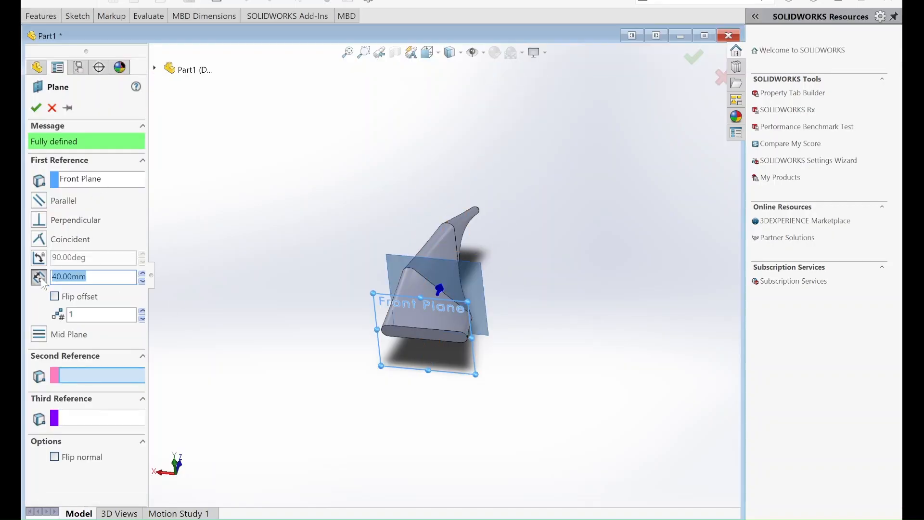
click(55, 296)
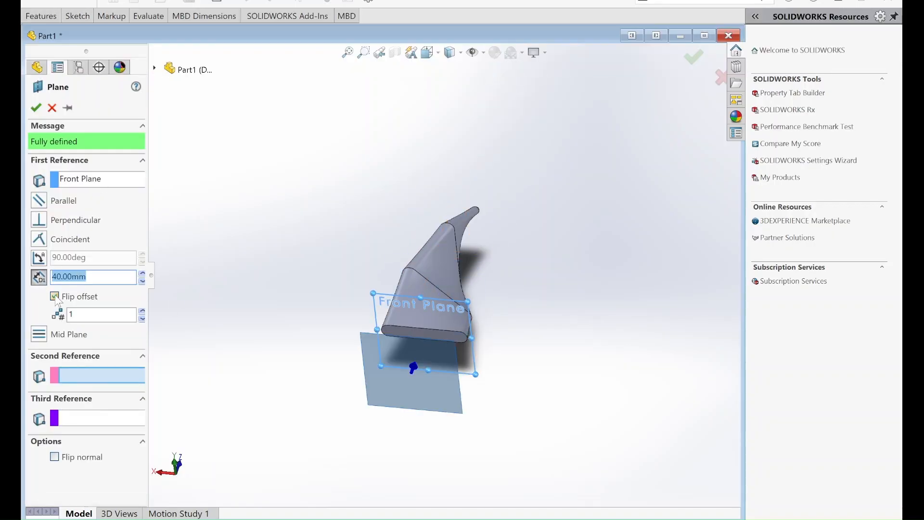
click(35, 108)
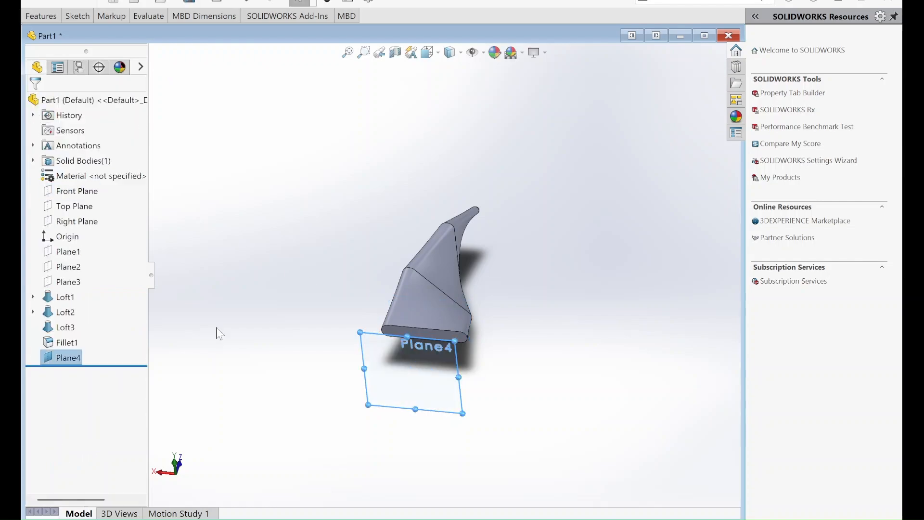
Start a sketch on Plane4 and draw a horizontal centerpoint slot at the origin, about 54 mm between centres and 29 mm wide.
click(72, 19)
click(44, 33)
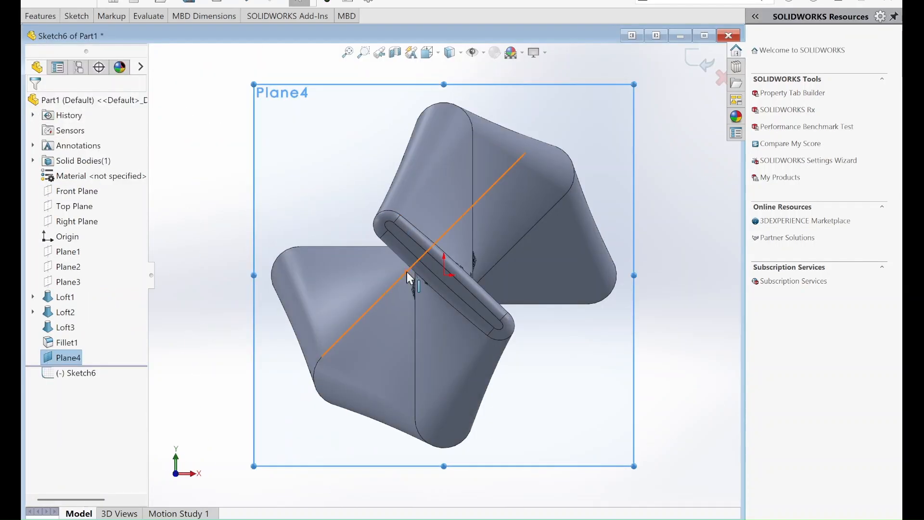
click(77, 18)
click(100, 64)
click(444, 275)
click(598, 275)
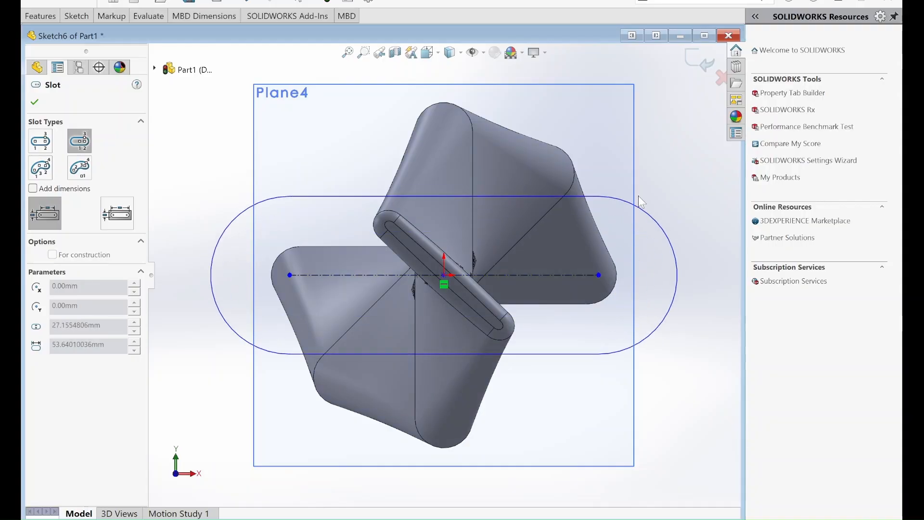
click(645, 207)
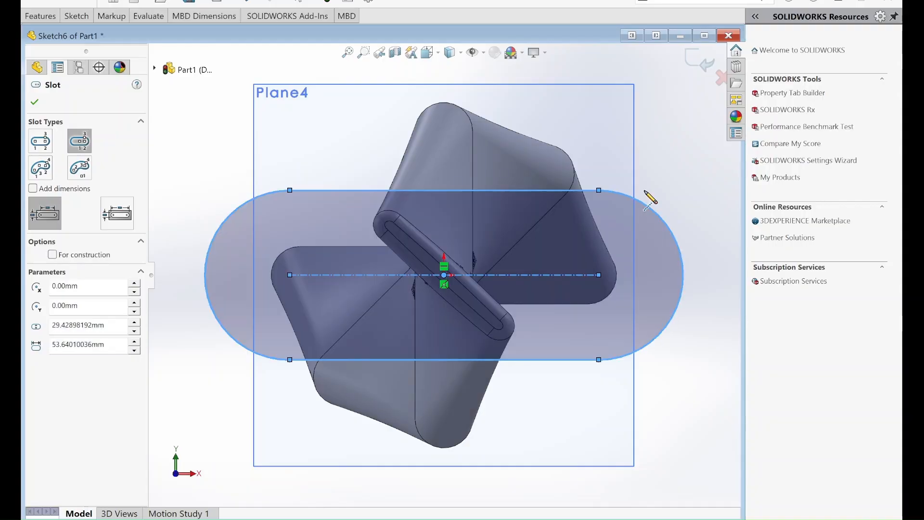
Dimension the slot's centre-to-centre length and set it to 80 mm.
click(71, 18)
click(69, 45)
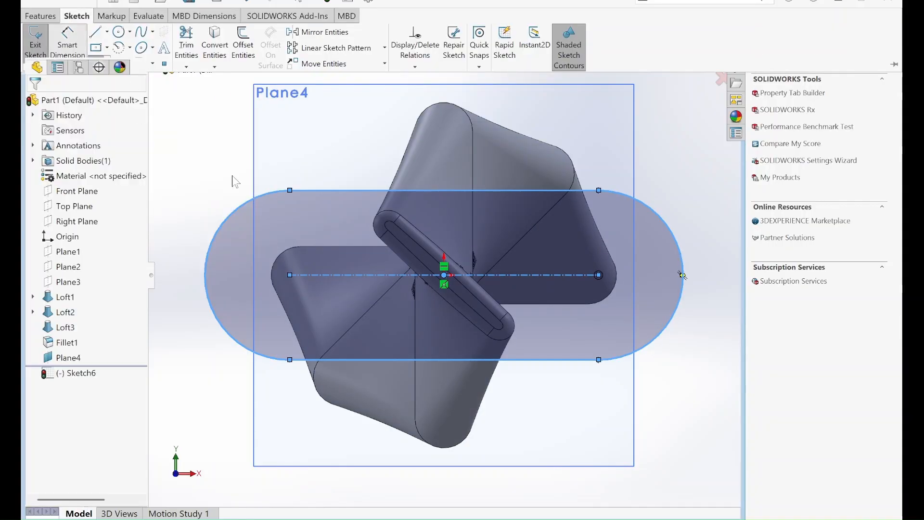
click(354, 275)
click(388, 128)
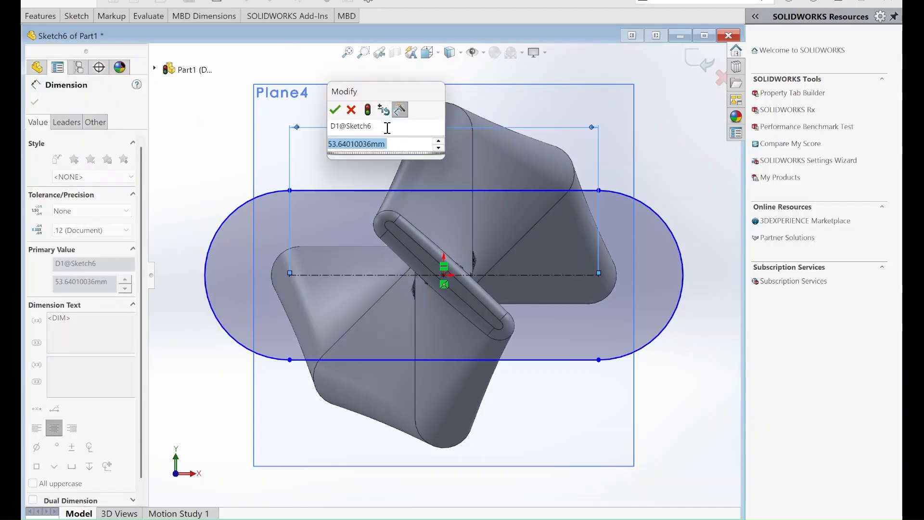
text(80)
key(Return)
Dimension the slot's width between its straight edges, set it to 30 mm, and exit the sketch.
scroll(566, 255, down, 2)
scroll(566, 255, up, 5)
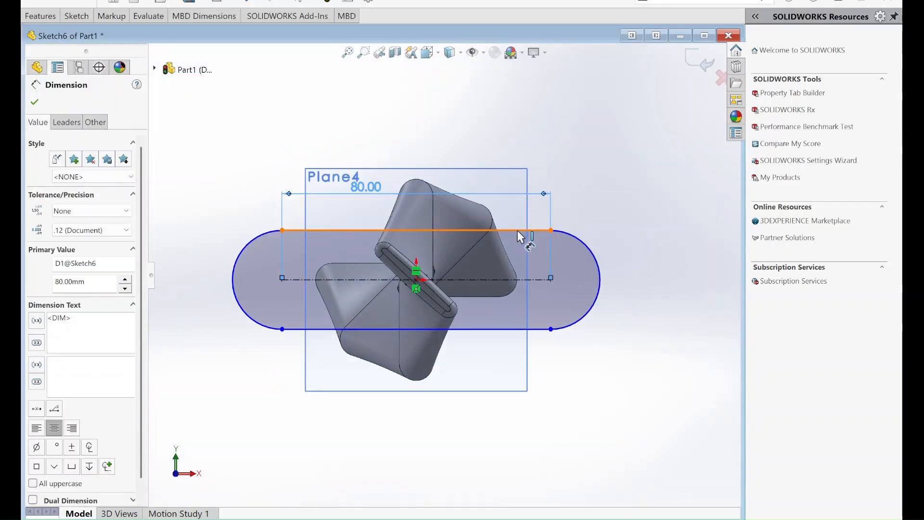
click(518, 230)
click(504, 329)
click(671, 280)
text(30)
key(Return)
click(699, 61)
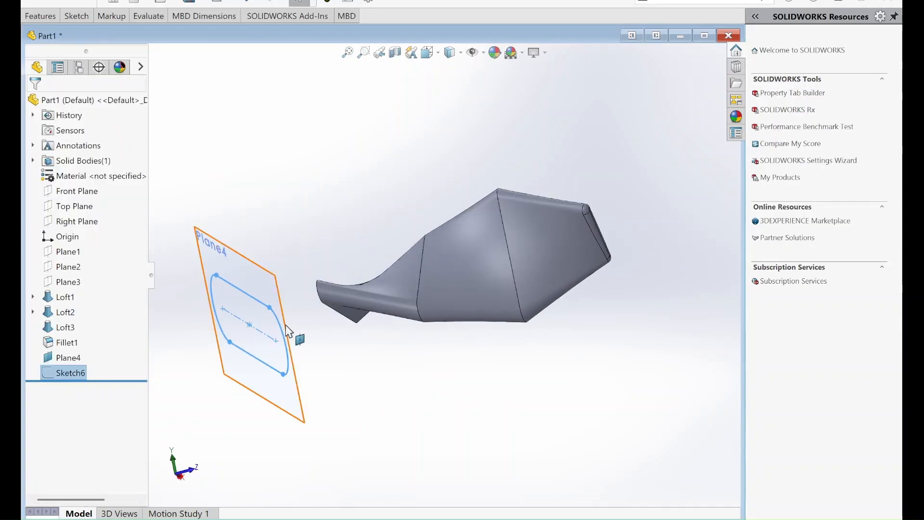
Set up a lofted boss with the 80 mm slot (Sketch6) and the facing end face of Loft1 as profiles.
click(362, 288)
click(40, 16)
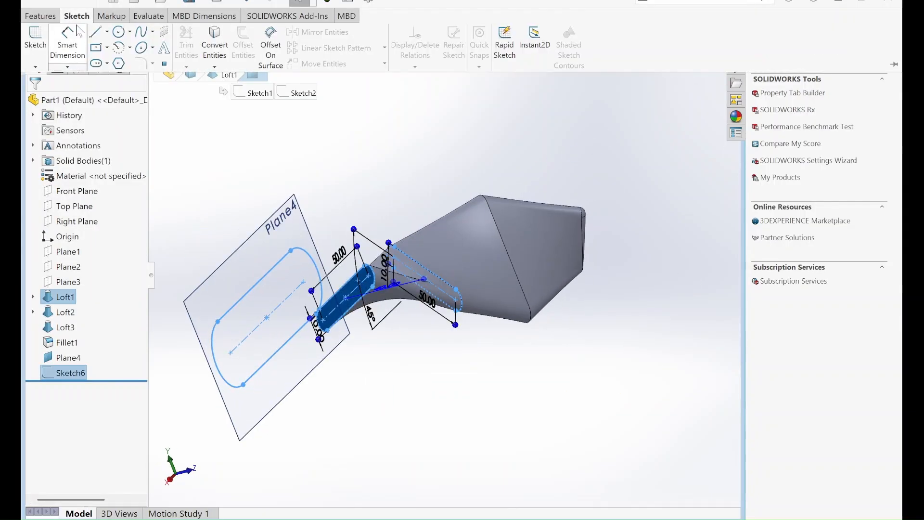
click(125, 48)
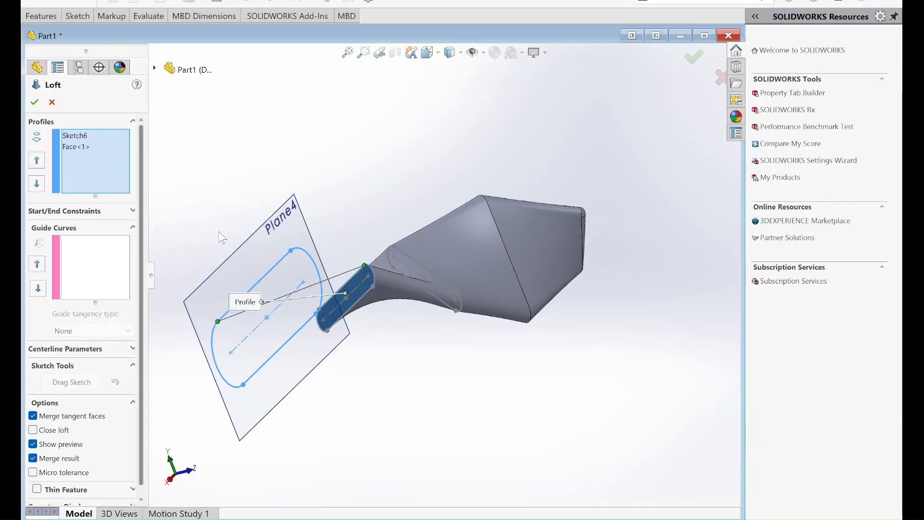
Move the loft connector on the Sketch6 profile to the other end of its straight edge and create the loft.
drag(218, 322, 290, 251)
scroll(348, 315, up, 3)
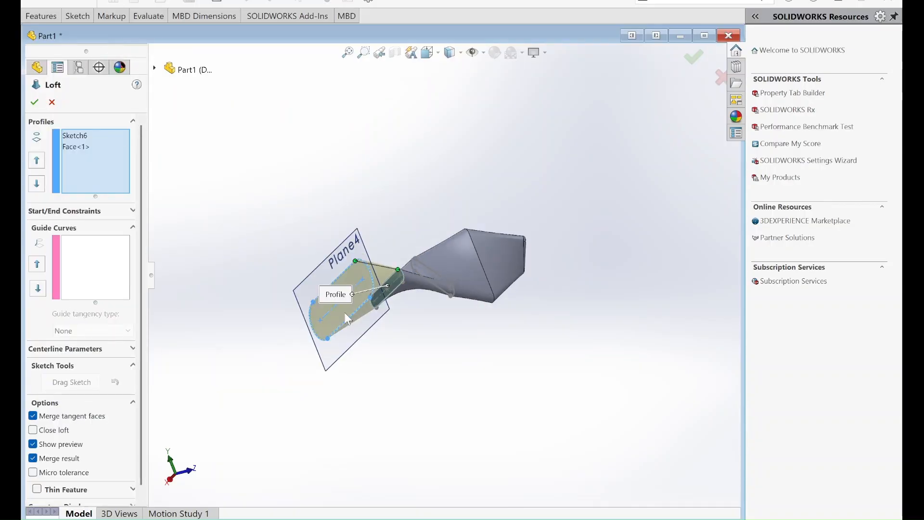
middle_drag(345, 313, 566, 176)
click(693, 57)
Open a new sketch on the Top Plane.
middle_drag(616, 227, 203, 237)
middle_drag(470, 232, 509, 388)
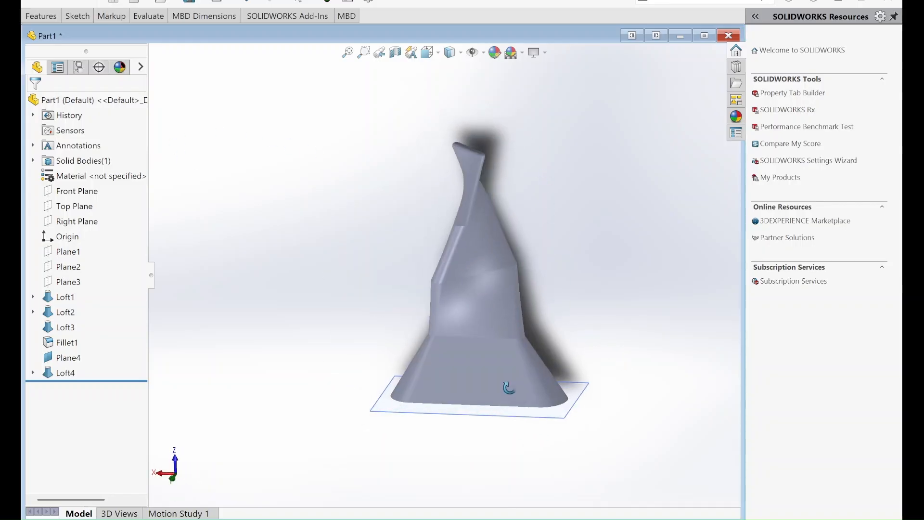
click(476, 373)
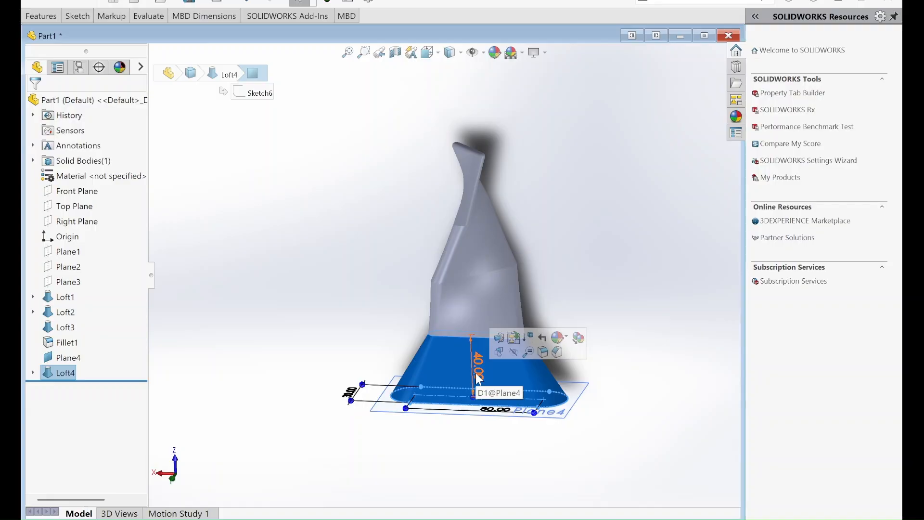
click(74, 207)
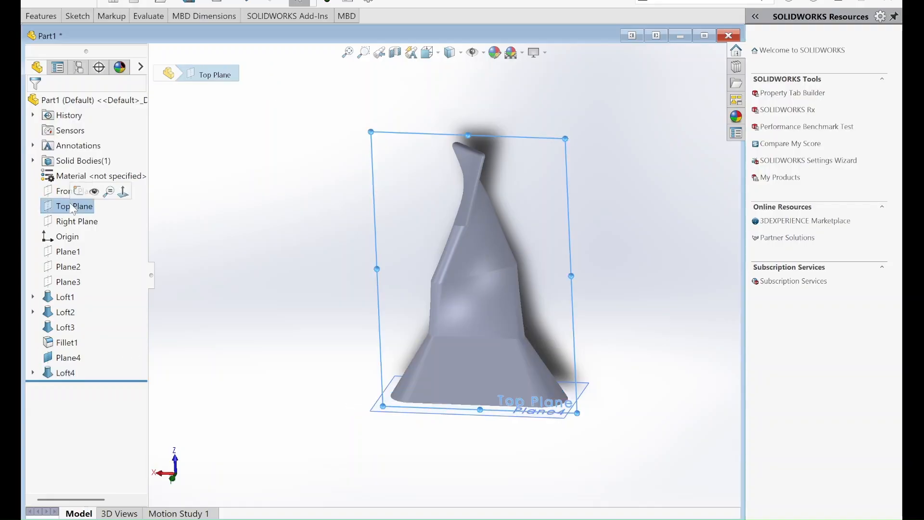
click(76, 16)
click(35, 45)
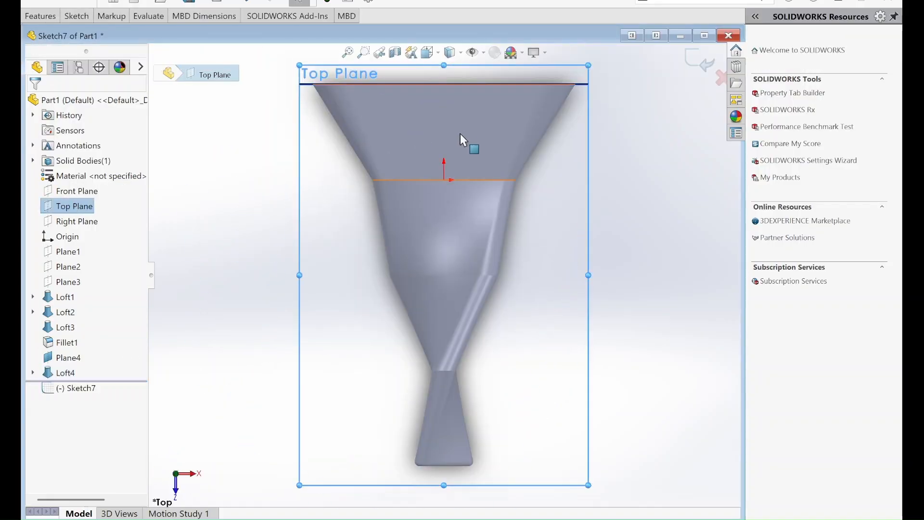
scroll(459, 140, down, 5)
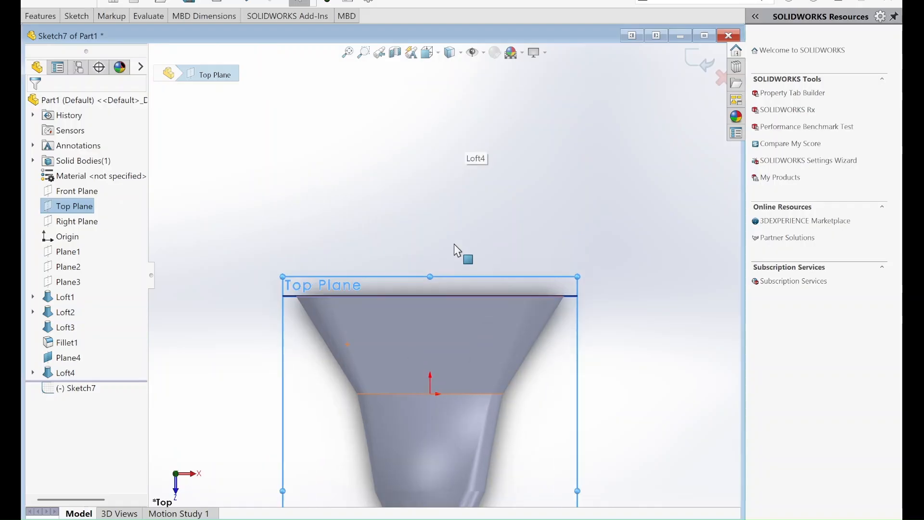
Draw a 40 mm vertical centerline from the origin to the outer edge of the flared base.
click(80, 20)
click(118, 33)
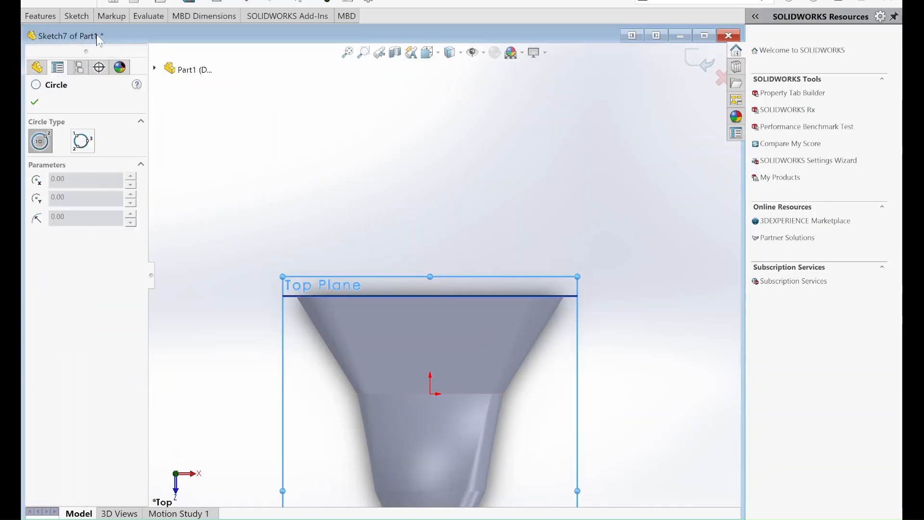
click(84, 18)
click(107, 33)
click(118, 63)
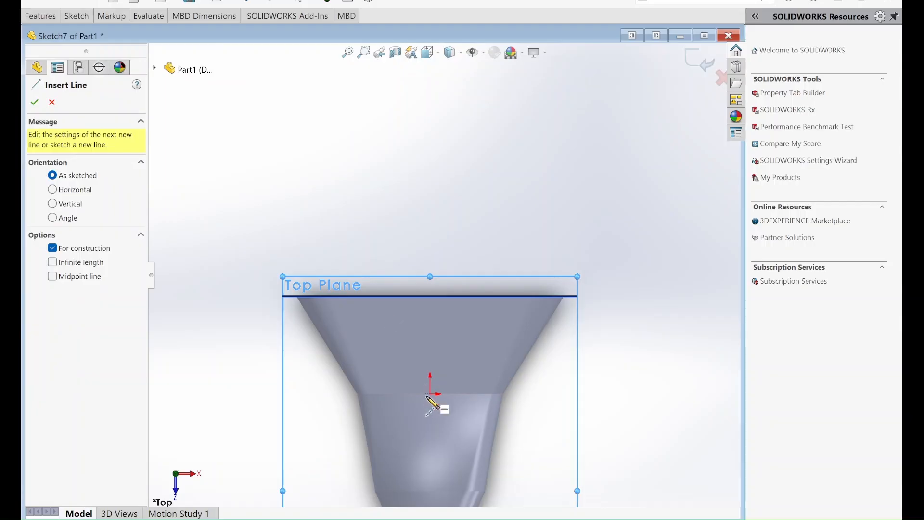
click(430, 393)
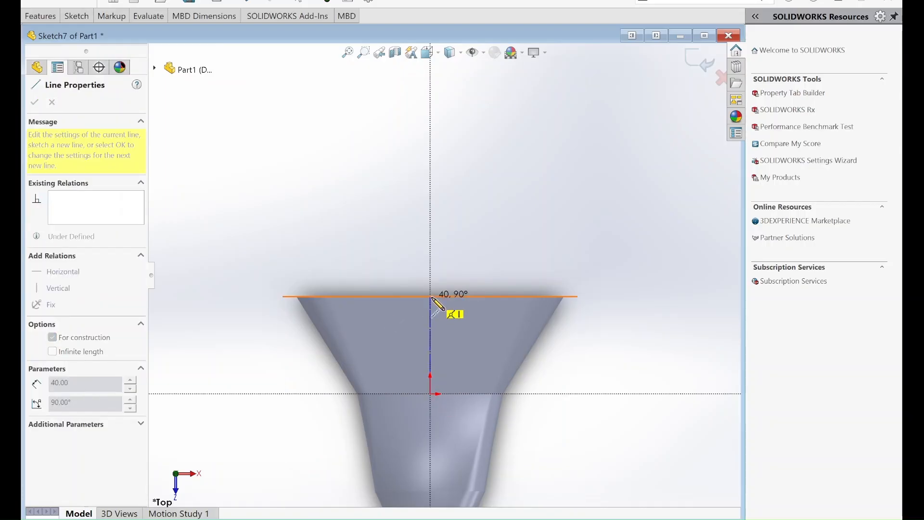
click(430, 297)
key(Escape)
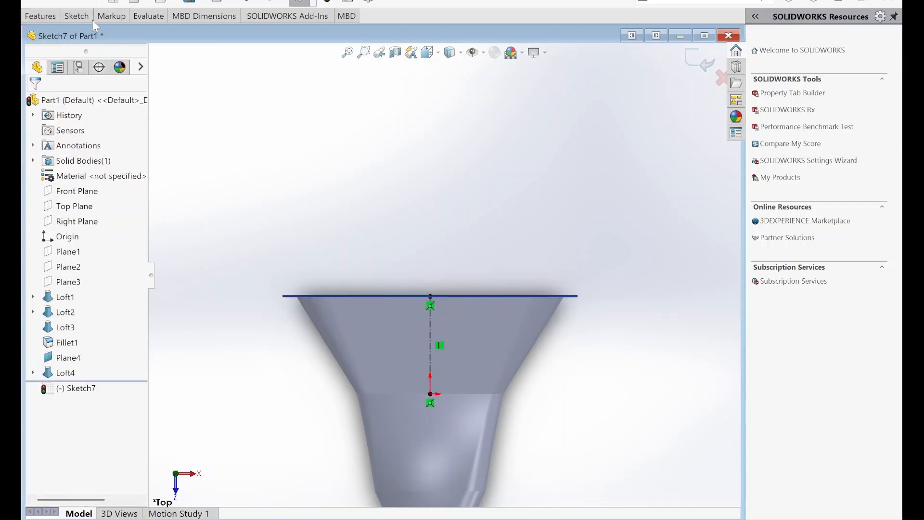
Sketch a circle centred on the centerline's midpoint and dimension its diameter to 20 mm.
click(76, 16)
click(118, 33)
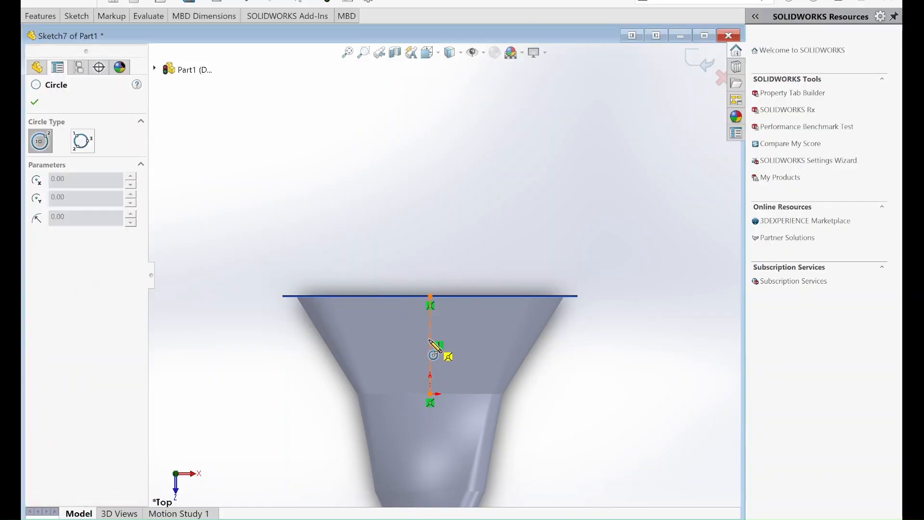
click(429, 344)
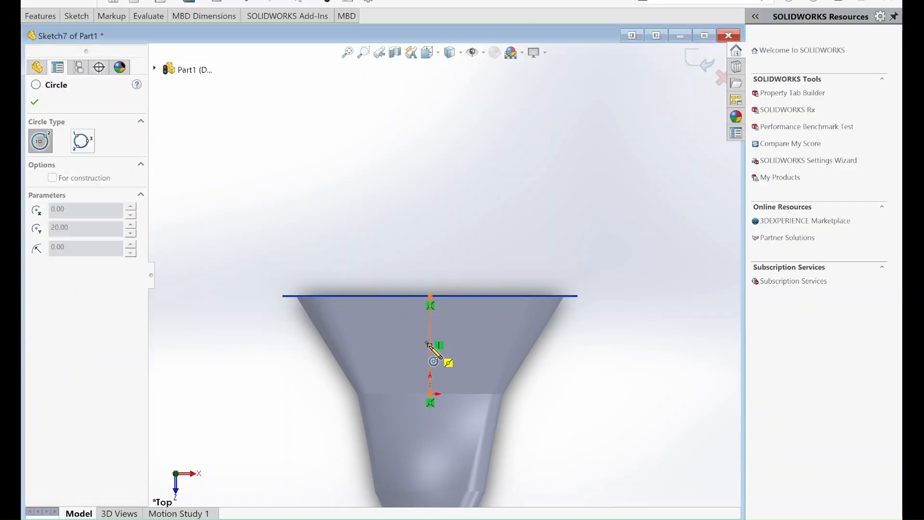
click(452, 359)
click(89, 15)
click(65, 45)
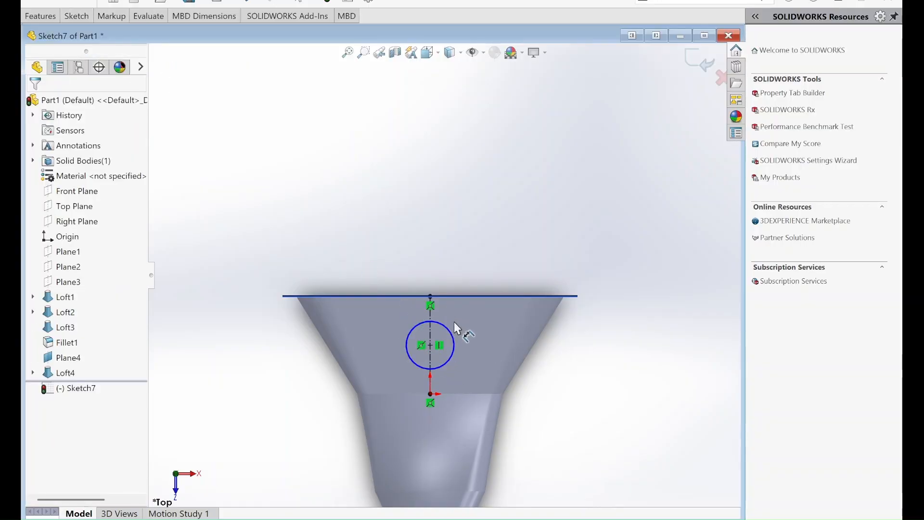
click(443, 327)
click(420, 217)
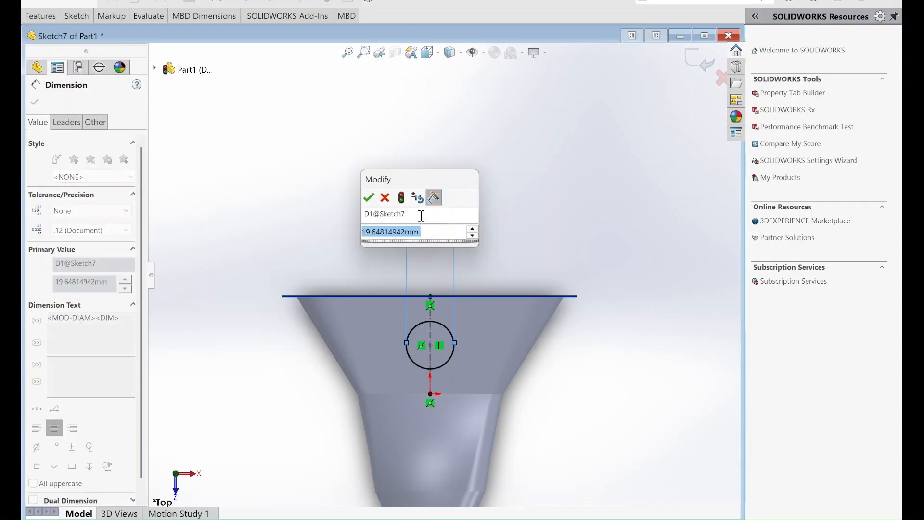
text(20)
key(Return)
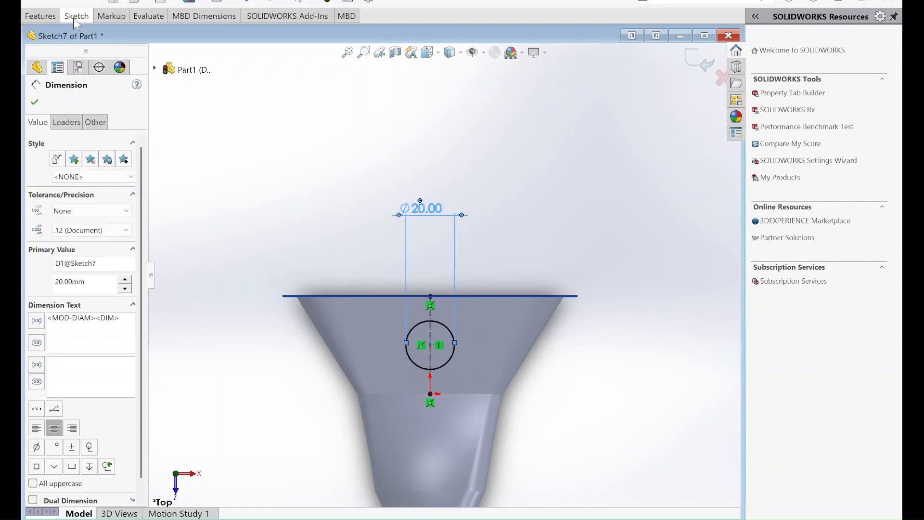
Cut-extrude the 20 mm circle Through All in both directions to make a hole in the flared base.
click(40, 16)
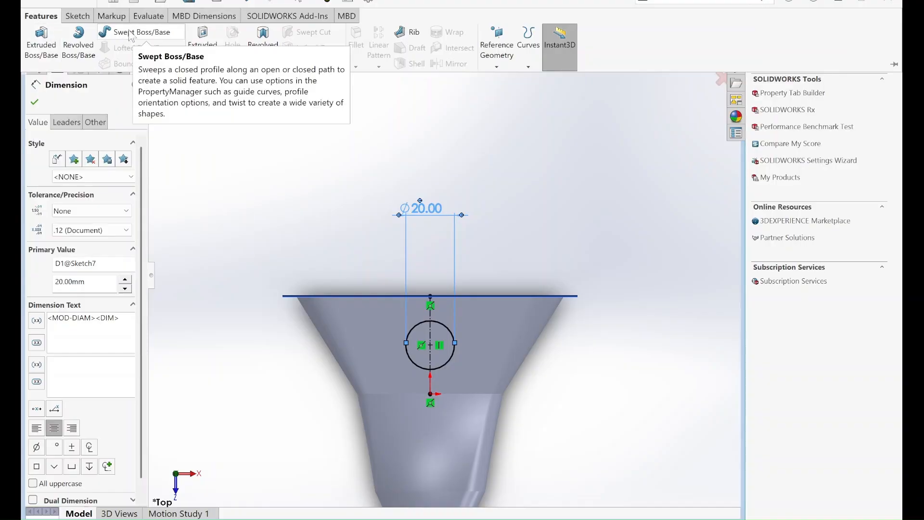
click(202, 38)
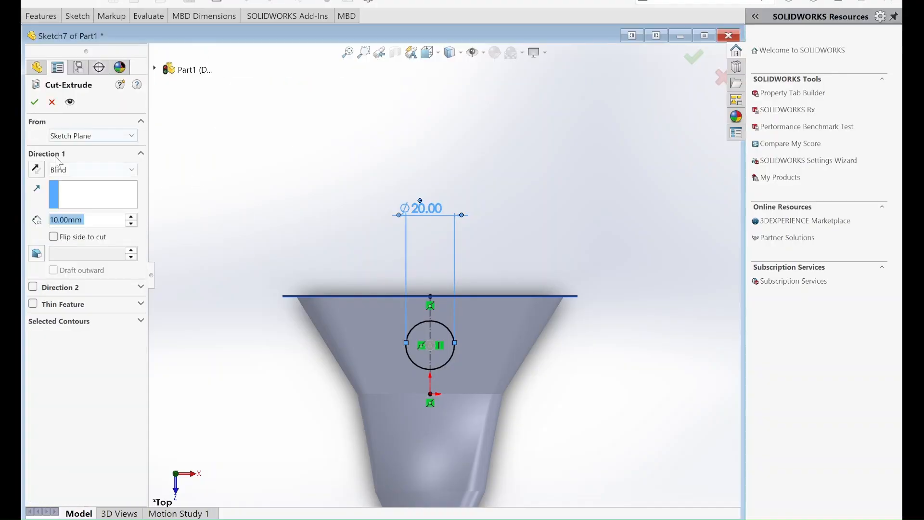
click(72, 170)
click(70, 190)
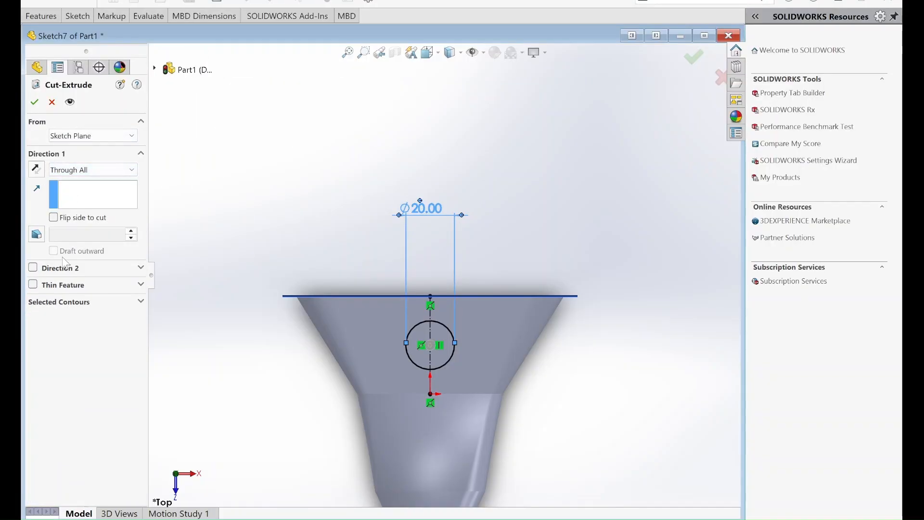
click(33, 267)
middle_drag(315, 213, 344, 53)
click(687, 61)
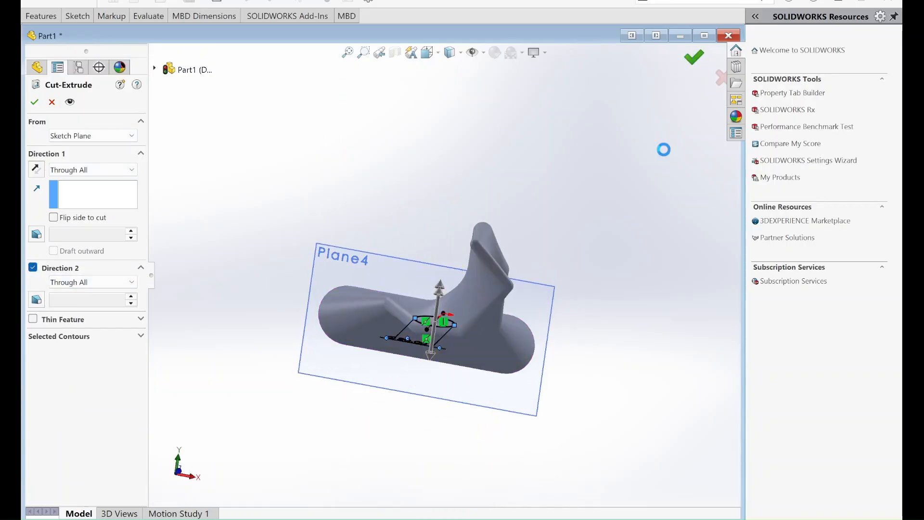
Open a new sketch on the small slot-shaped end face of Loft2, at the tip opposite the flared base.
middle_drag(680, 67, 456, 141)
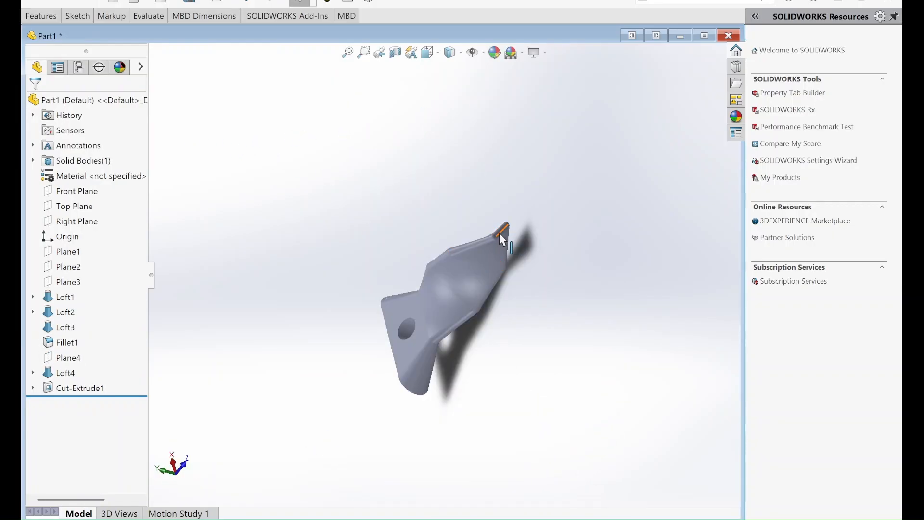
scroll(457, 297, down, 5)
scroll(493, 244, up, 1)
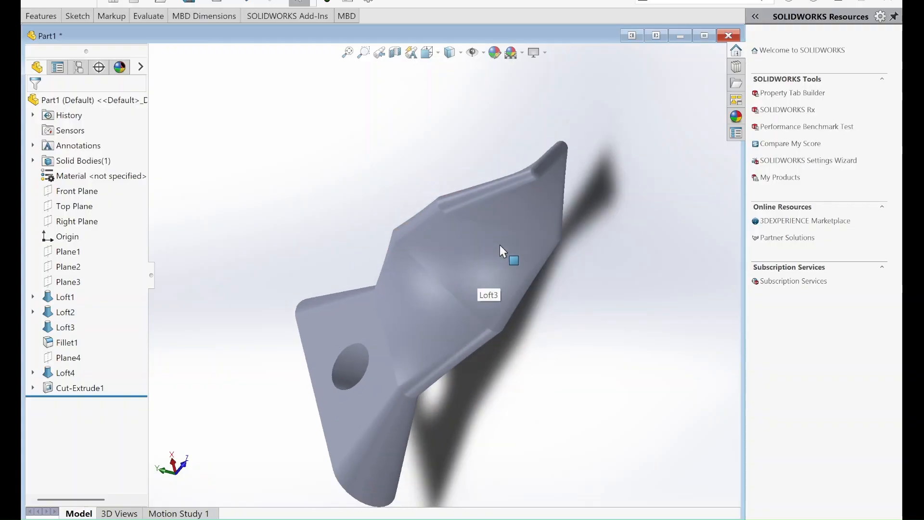
click(550, 158)
click(74, 17)
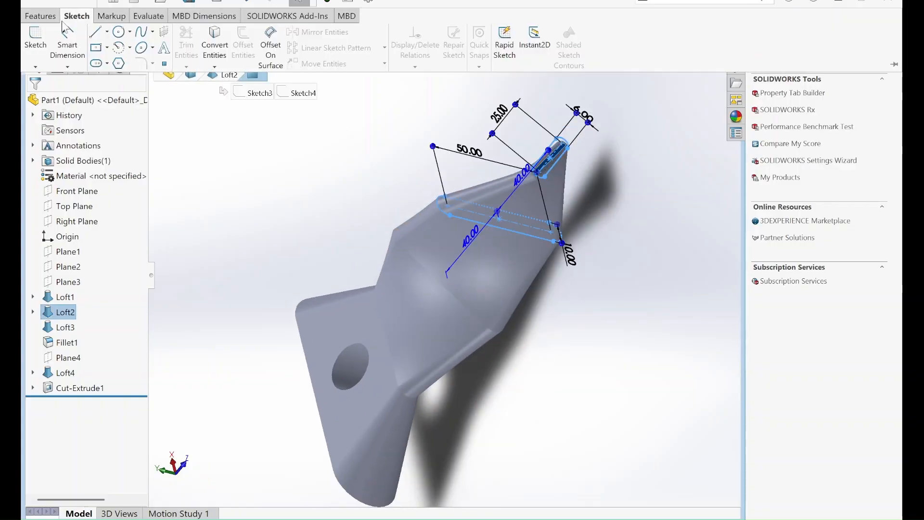
click(35, 38)
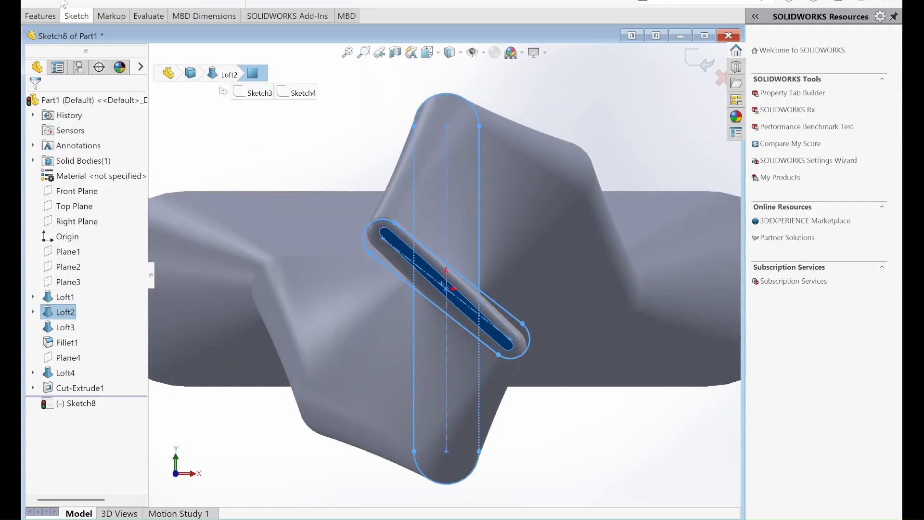
Sketch a six-sided inscribed-circle polygon centred on the origin, with sides about 27 mm long and one vertex horizontally aligned with the origin.
click(77, 16)
click(120, 63)
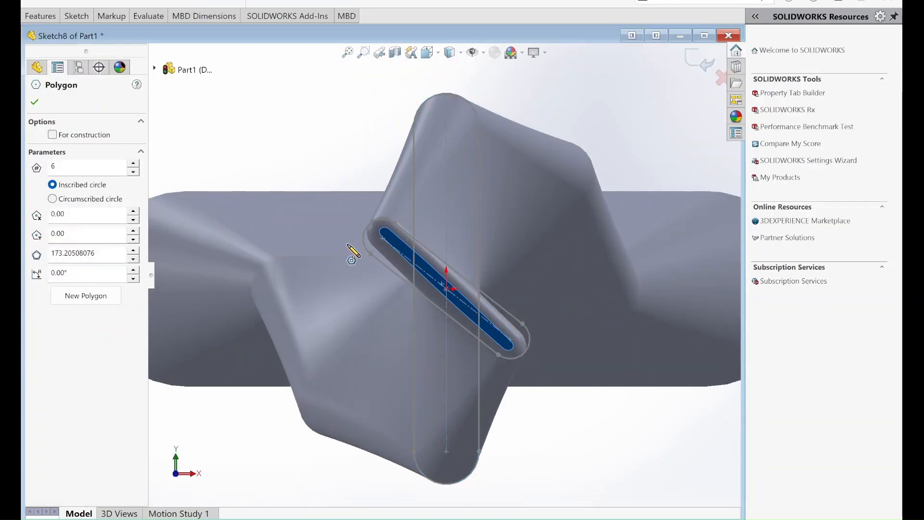
click(447, 288)
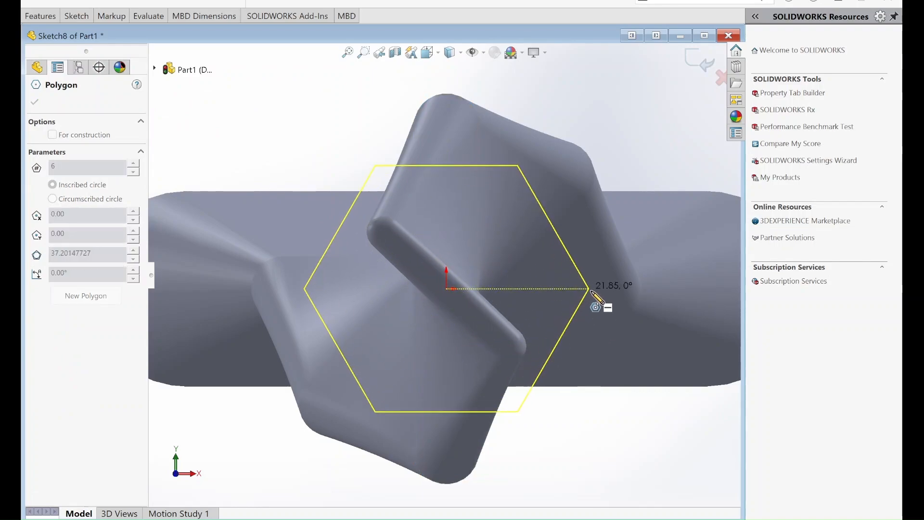
click(623, 289)
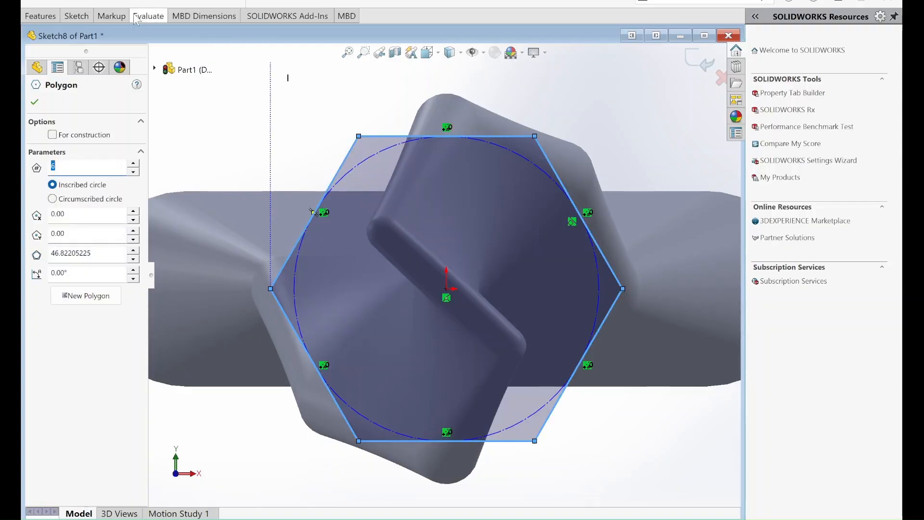
Draw a horizontal construction line between the hexagon's opposite left and right vertices.
click(103, 4)
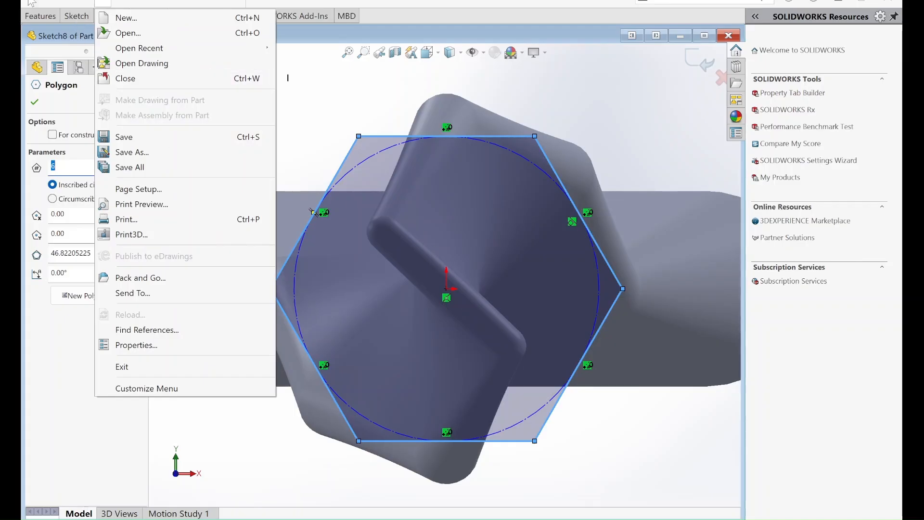
click(73, 16)
click(107, 32)
click(116, 63)
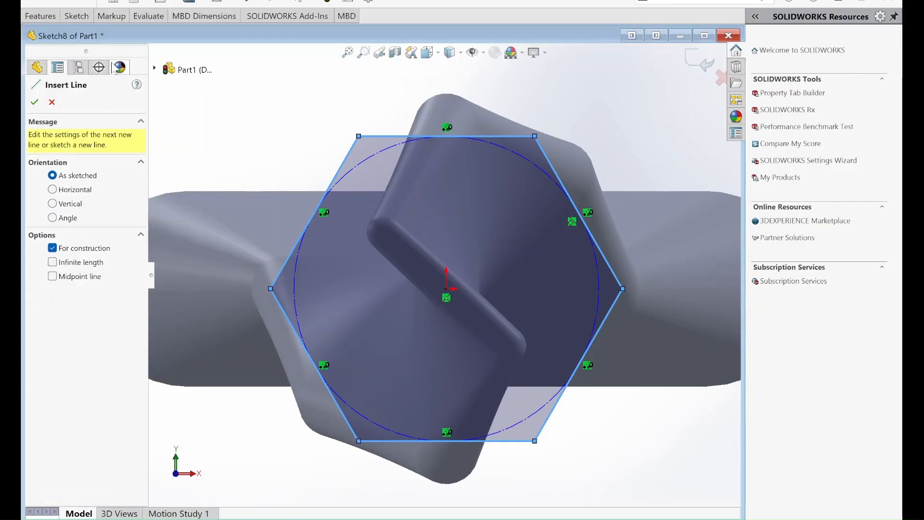
click(270, 289)
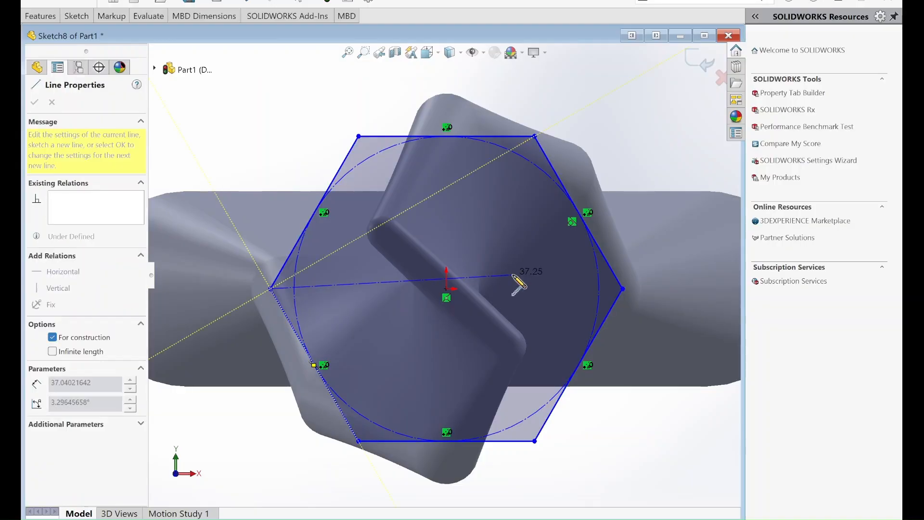
click(623, 288)
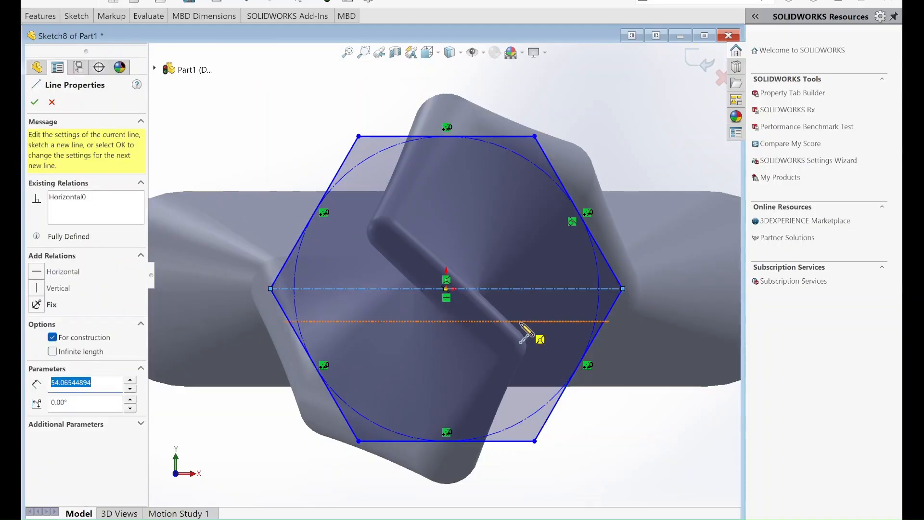
key(Escape)
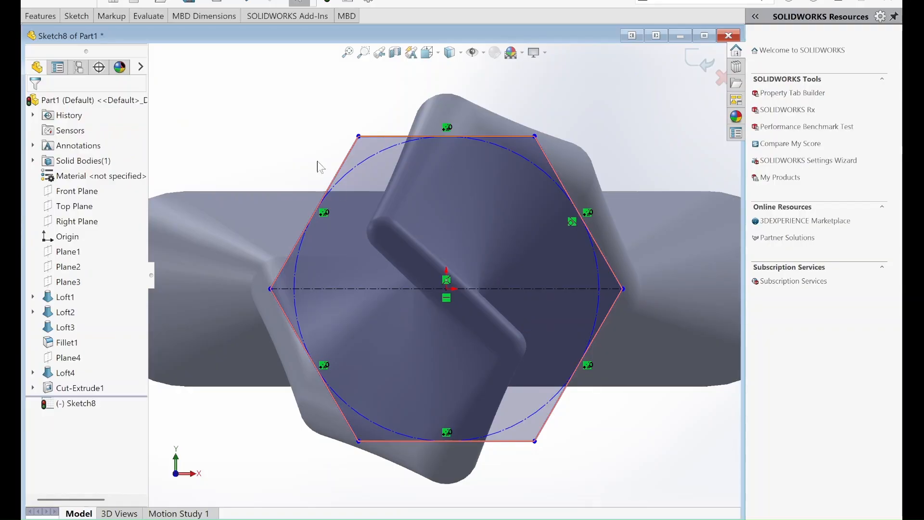
Dimension the hexagon's upper horizontal side and set it to 15 mm.
click(76, 16)
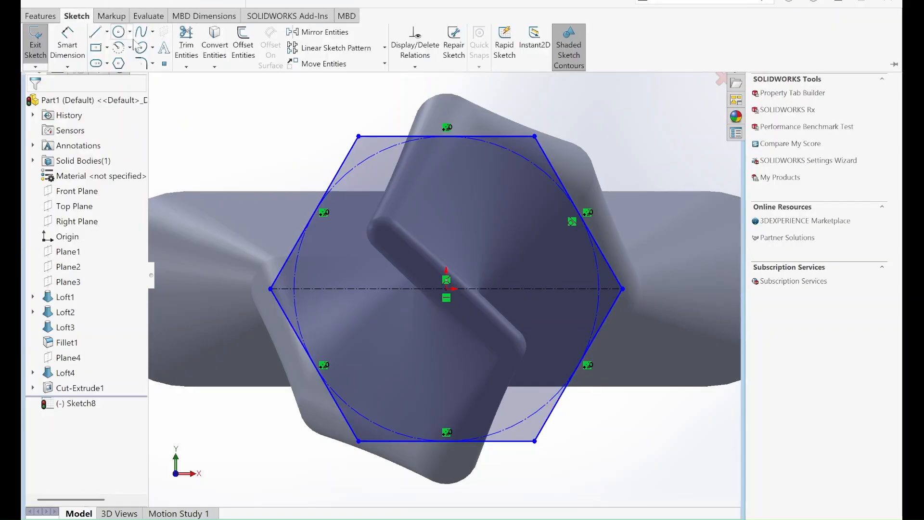
click(68, 47)
click(412, 137)
click(404, 98)
text(15)
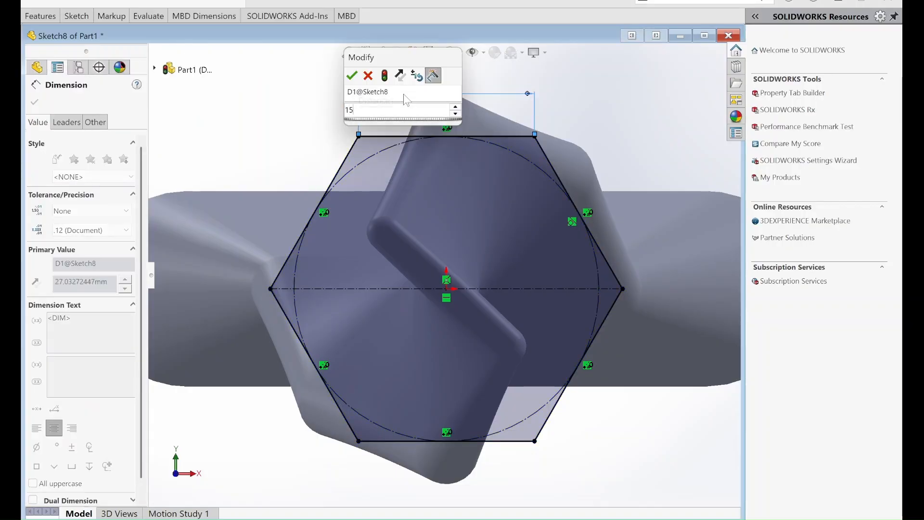
key(Return)
Set the hexagon's side length to 20 mm.
double_click(423, 158)
text(20)
key(Return)
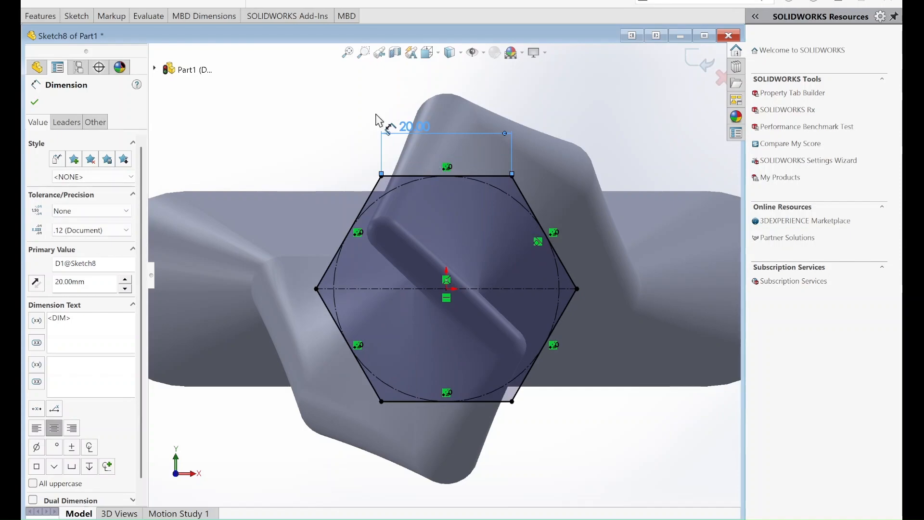
Extrude the hexagon as a blind 10 mm boss with Merge result enabled.
click(40, 16)
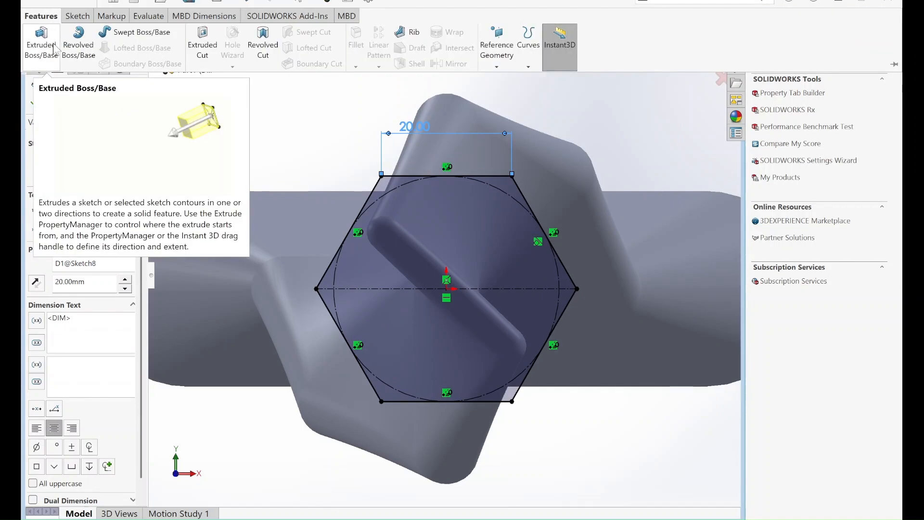
click(54, 47)
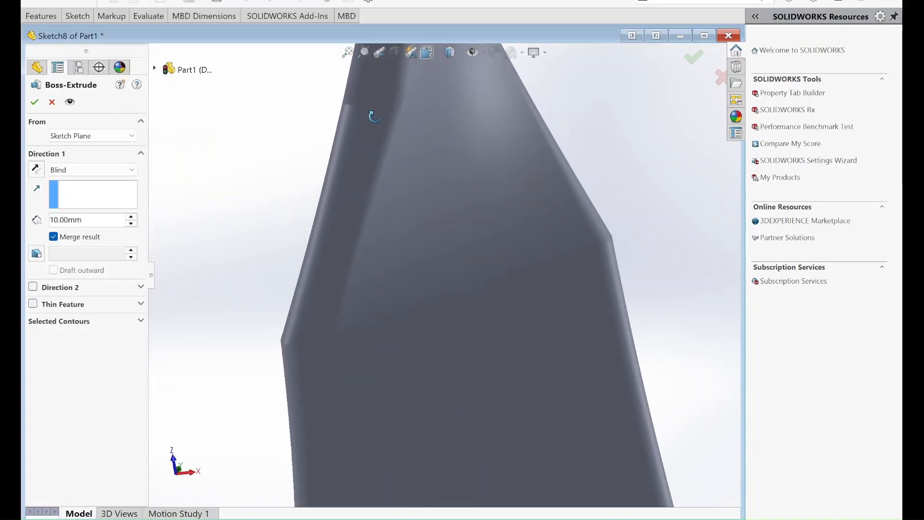
click(34, 102)
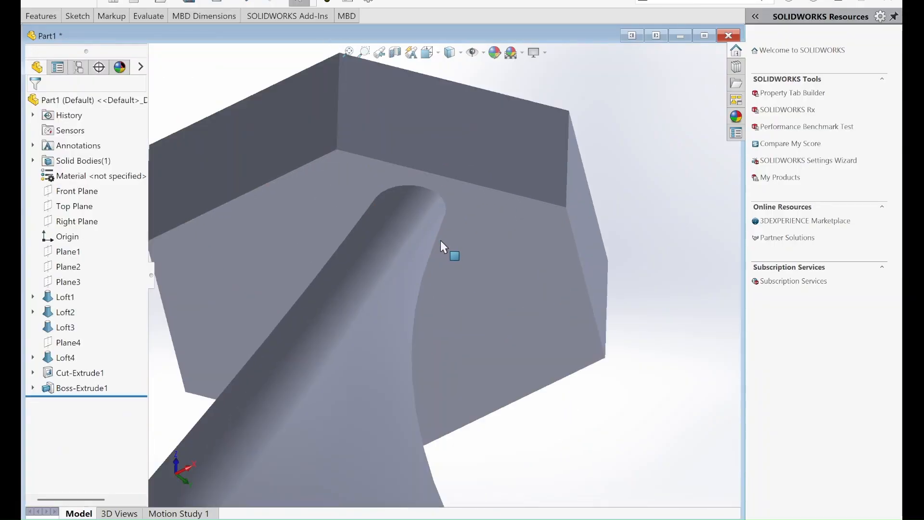
Fillet the slot-shaped edge where the lofted neck meets the hexagonal boss with a 2 mm radius.
click(438, 238)
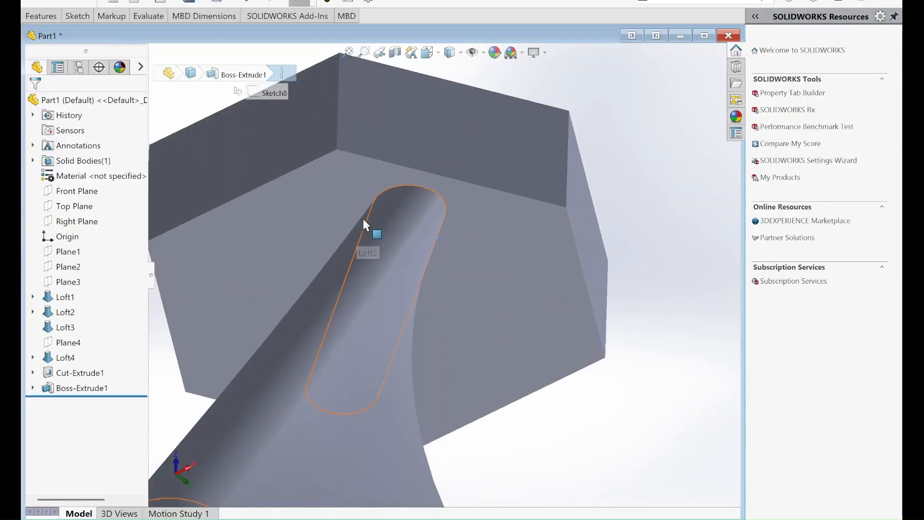
scroll(409, 277, up, 5)
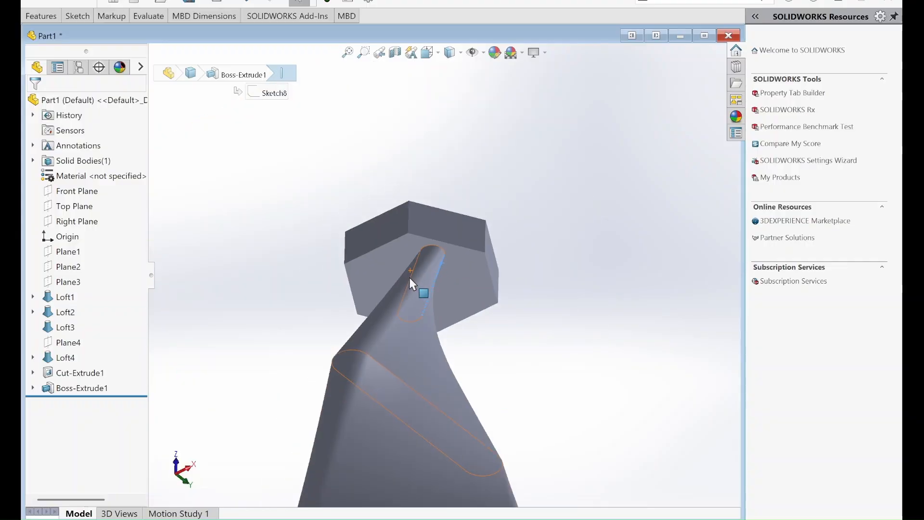
scroll(436, 284, down, 7)
click(77, 16)
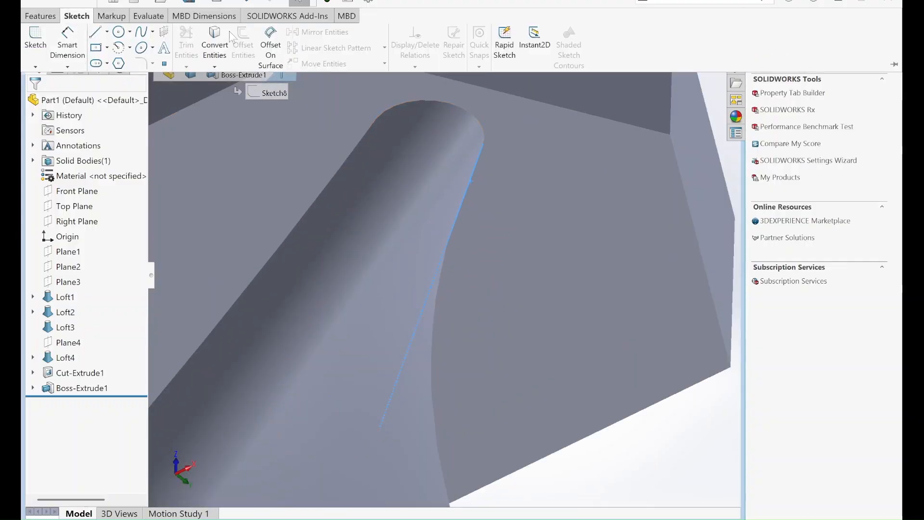
click(41, 16)
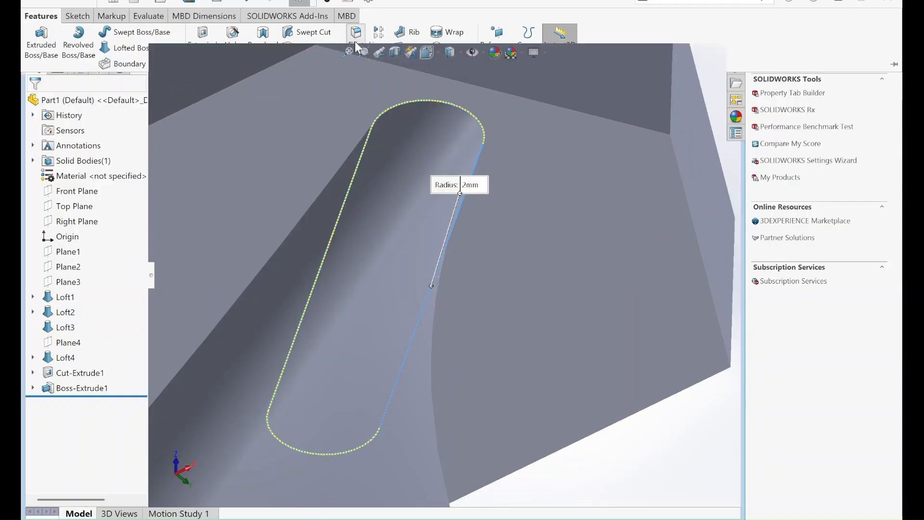
click(692, 64)
Open a sketch on the outer end face of the hexagonal boss.
scroll(445, 273, up, 6)
click(483, 232)
middle_drag(483, 230, 472, 272)
scroll(473, 273, down, 5)
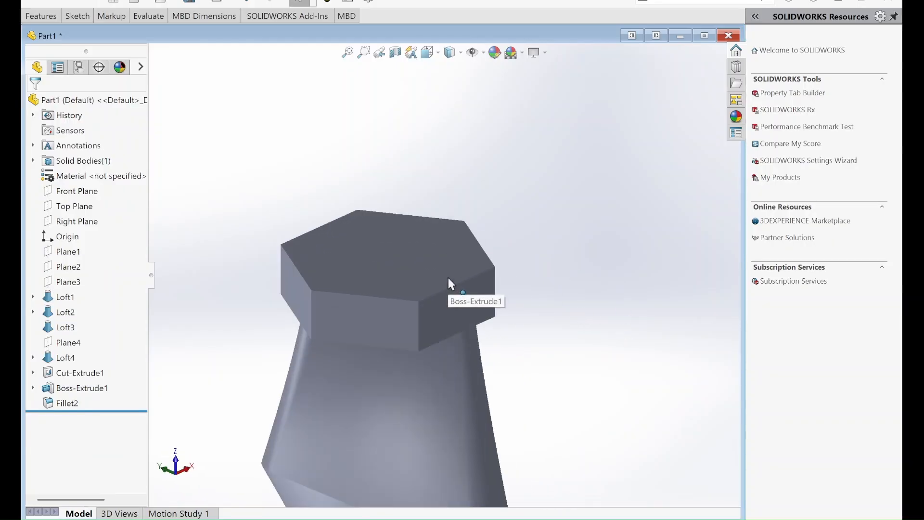
click(390, 258)
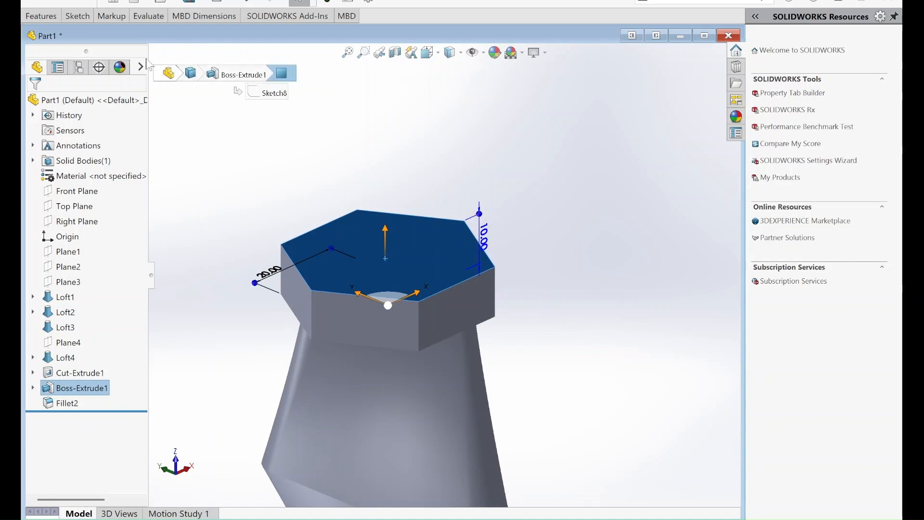
click(83, 16)
click(31, 40)
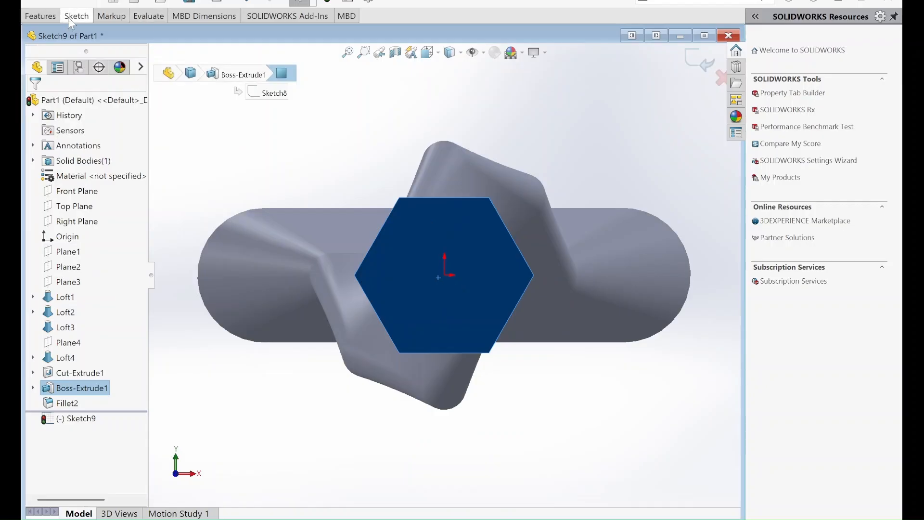
Draw a horizontal construction line about 25.7 mm long, centred on the origin of the hexagonal face.
click(88, 16)
click(107, 32)
click(112, 62)
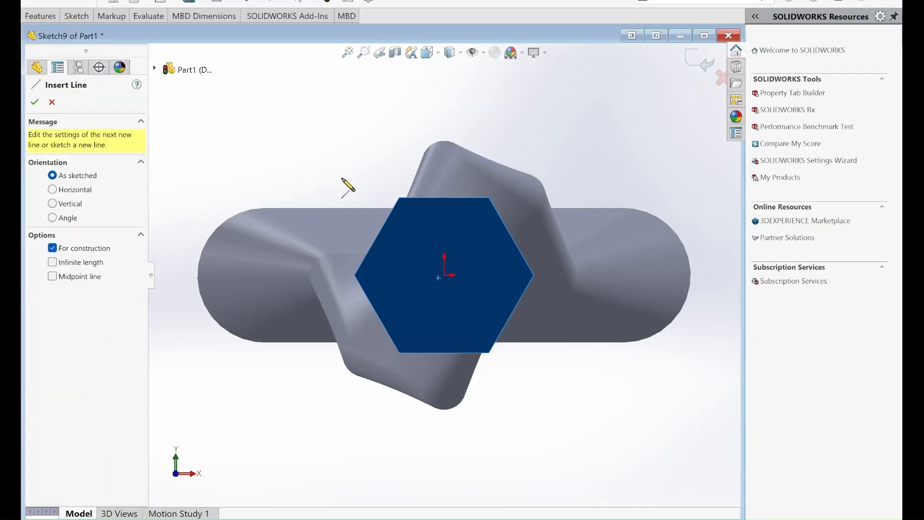
click(387, 275)
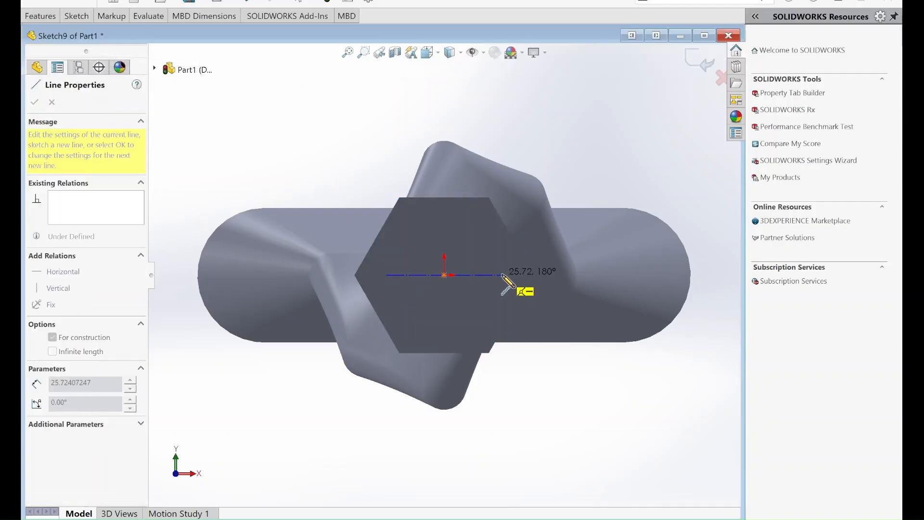
click(502, 275)
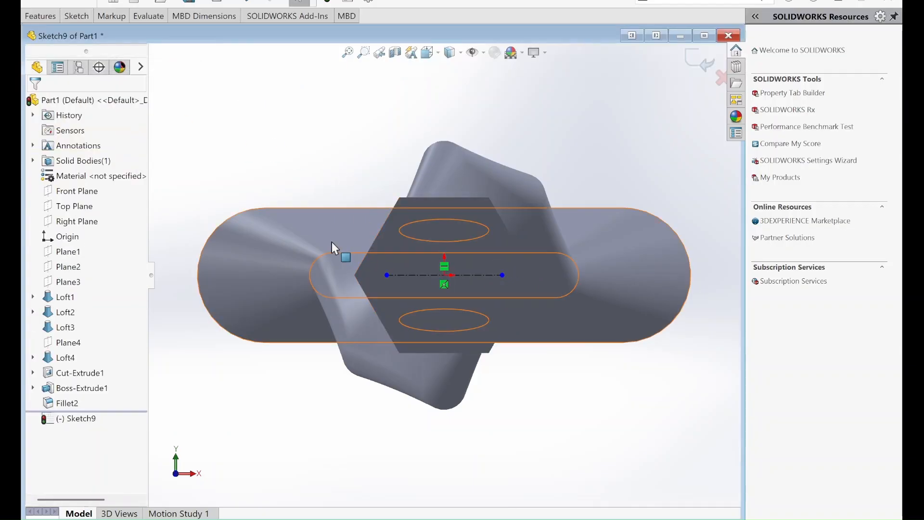
Sketch two circles centred on the construction line, one either side of the origin, with radii of about 2.4 mm and 3.2 mm.
click(76, 16)
click(118, 33)
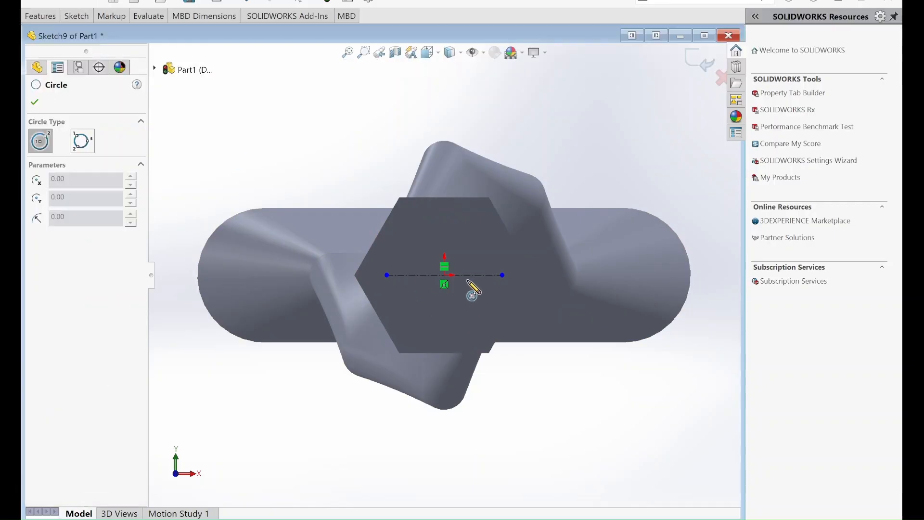
click(465, 275)
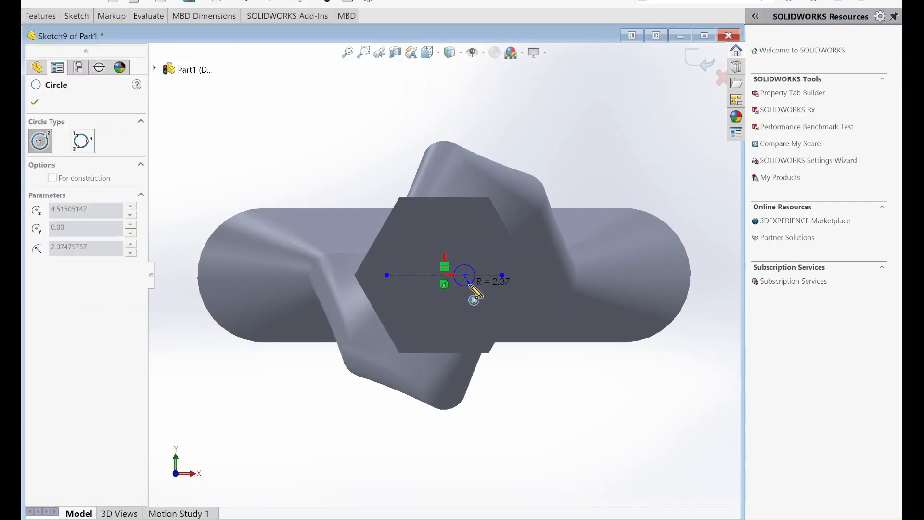
click(474, 278)
click(421, 275)
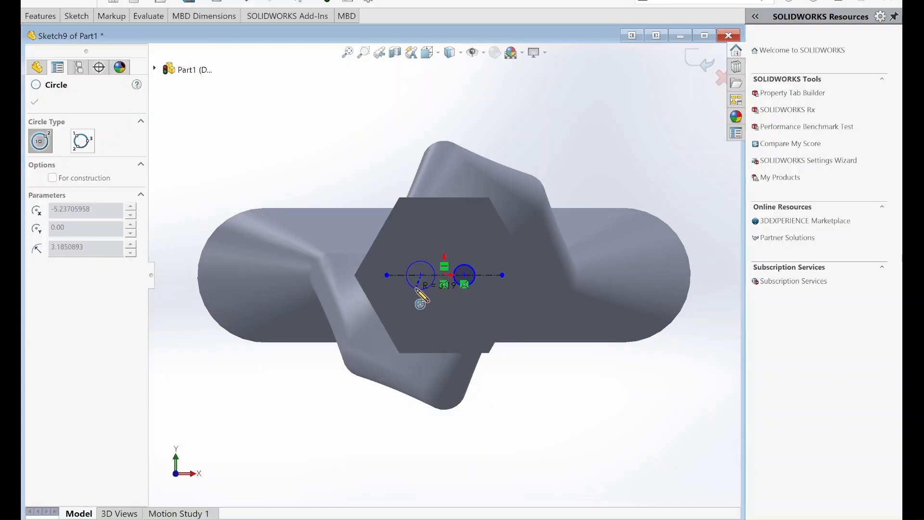
click(422, 289)
Dimension both circles with a diameter of 5 mm.
click(77, 16)
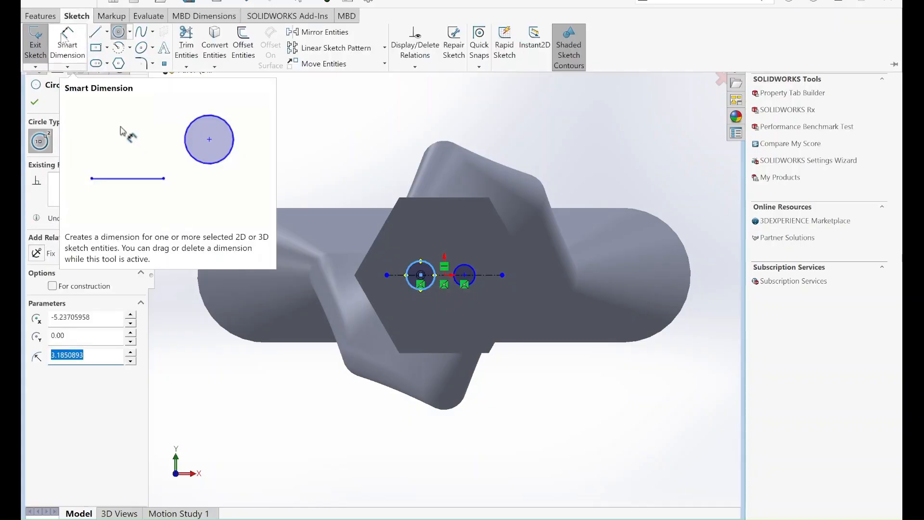
click(79, 40)
click(416, 260)
click(417, 225)
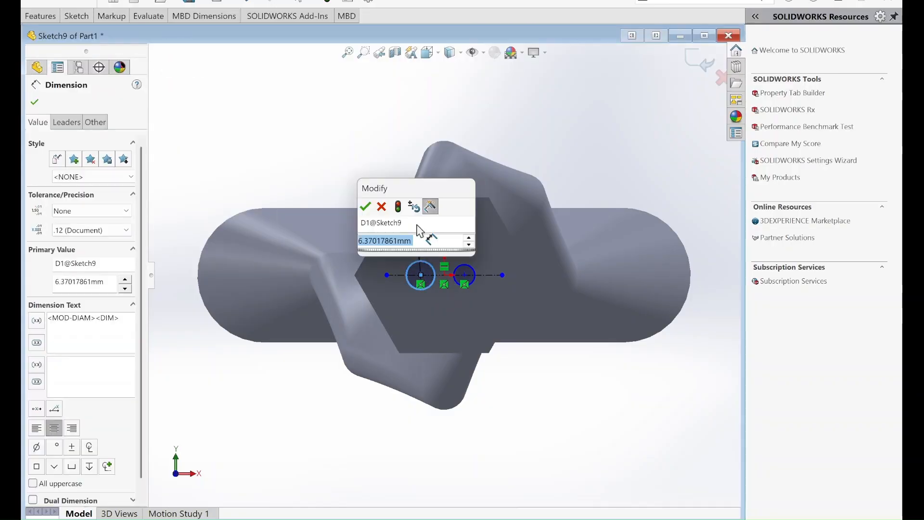
text(5)
key(Return)
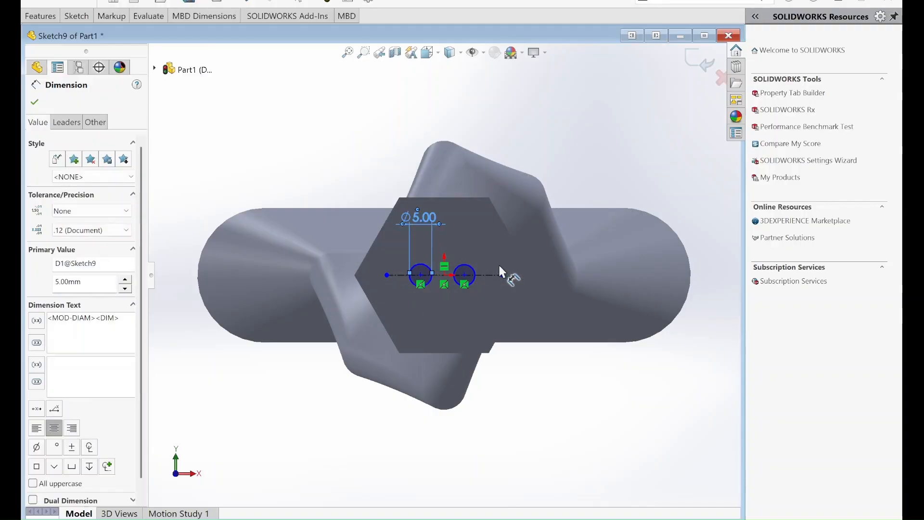
click(467, 273)
click(469, 223)
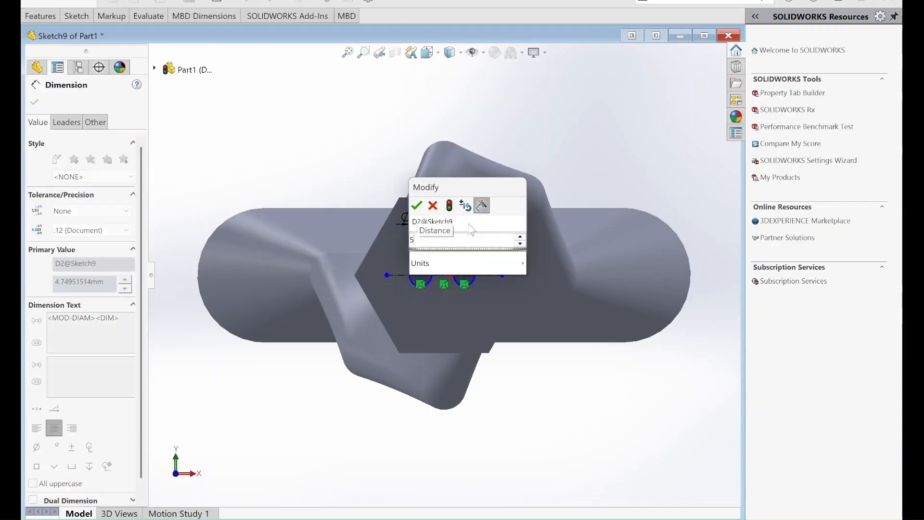
key(Return)
Dimension the distance from each circle's centre to the origin as 5 mm.
click(421, 275)
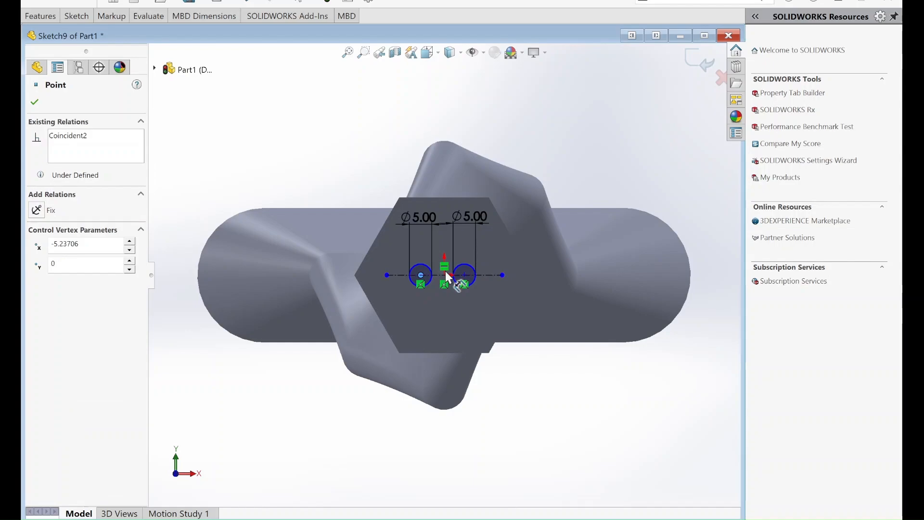
click(444, 276)
click(432, 328)
key(Return)
click(444, 276)
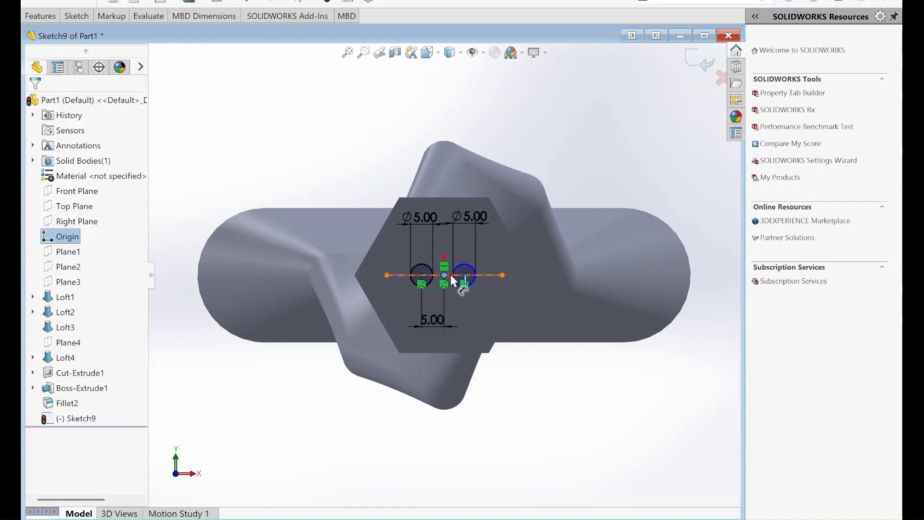
click(465, 276)
click(467, 312)
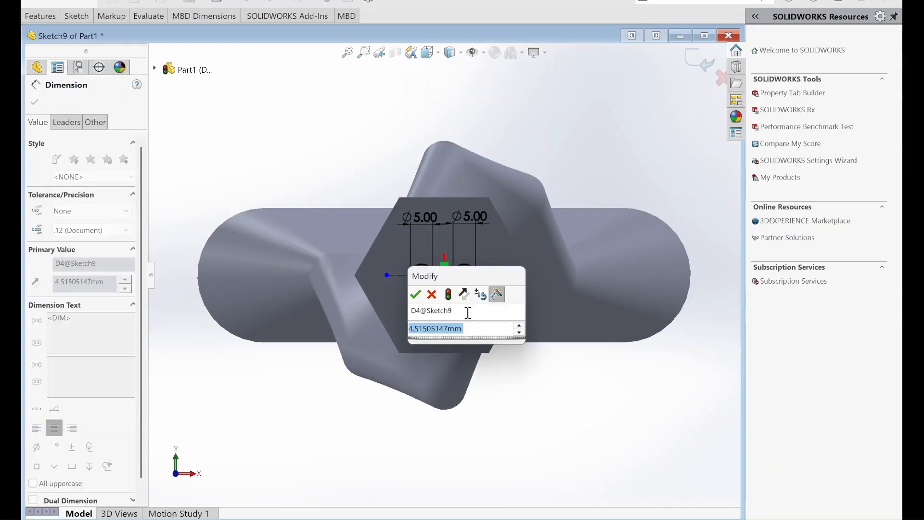
key(Return)
Extrude the two circles as blind 15 mm pins from the hexagonal face.
click(40, 16)
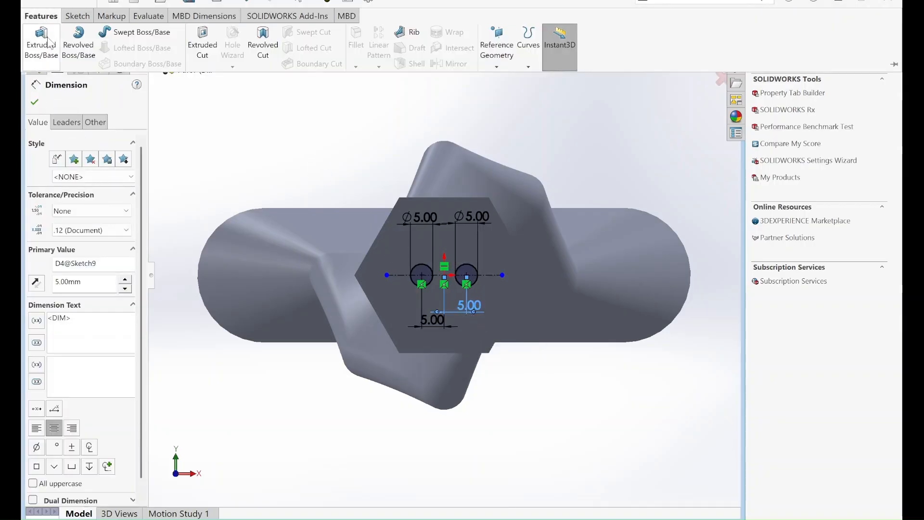
click(49, 42)
text(15)
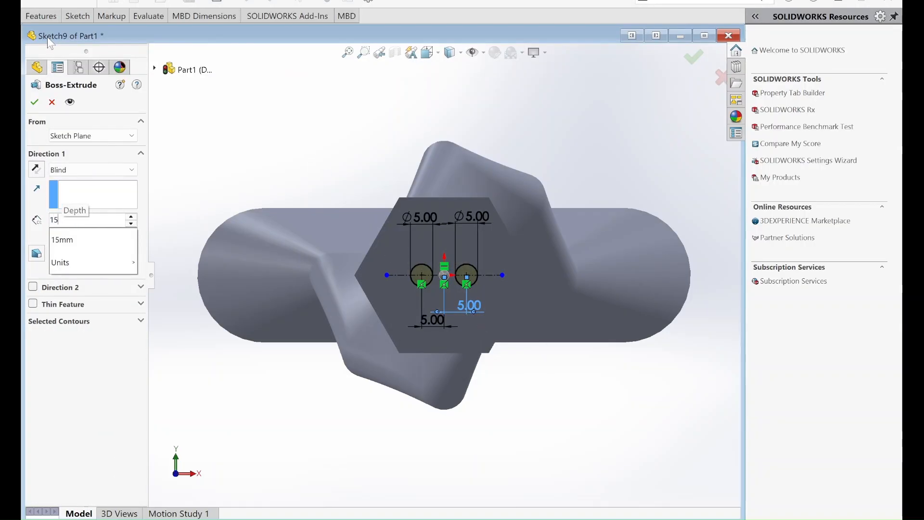
key(Return)
click(34, 101)
Open a sketch on the end face of the left pin.
middle_drag(403, 319, 305, 154)
scroll(319, 148, up, 3)
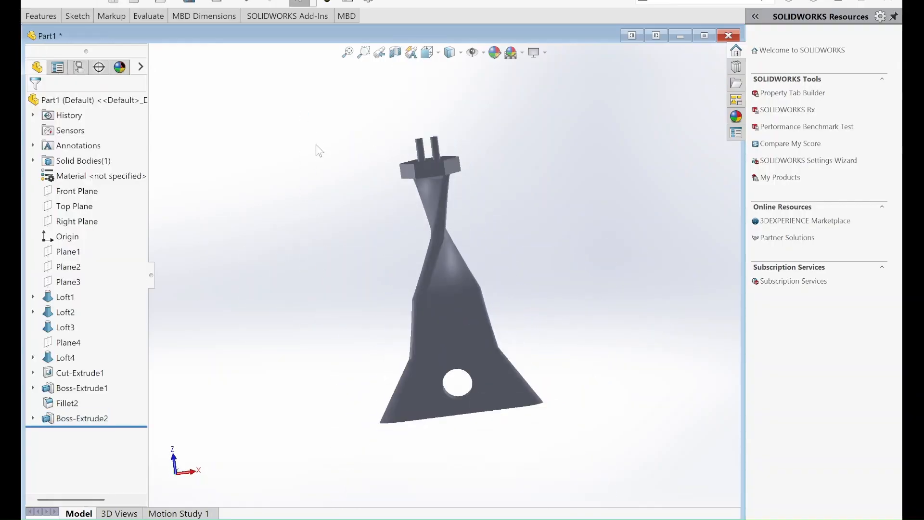
scroll(451, 224, down, 6)
scroll(354, 171, up, 5)
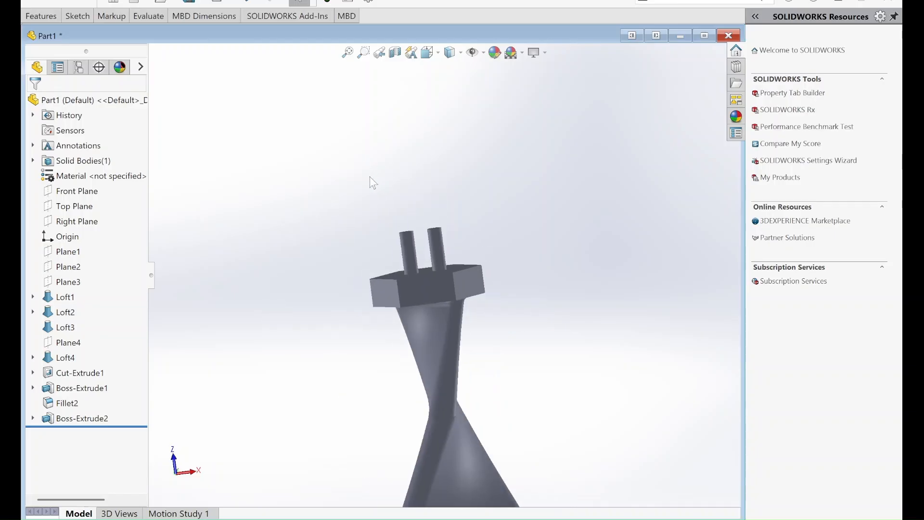
middle_drag(371, 182, 397, 275)
click(404, 229)
click(77, 15)
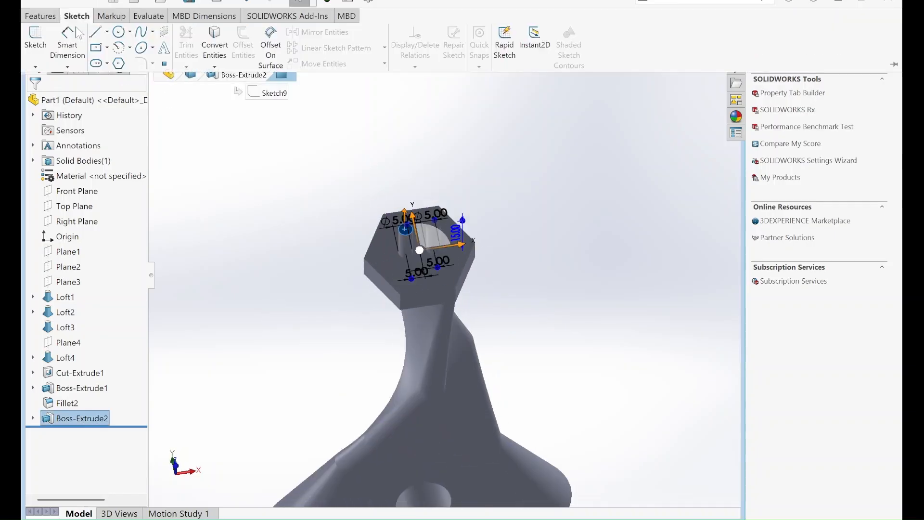
click(36, 45)
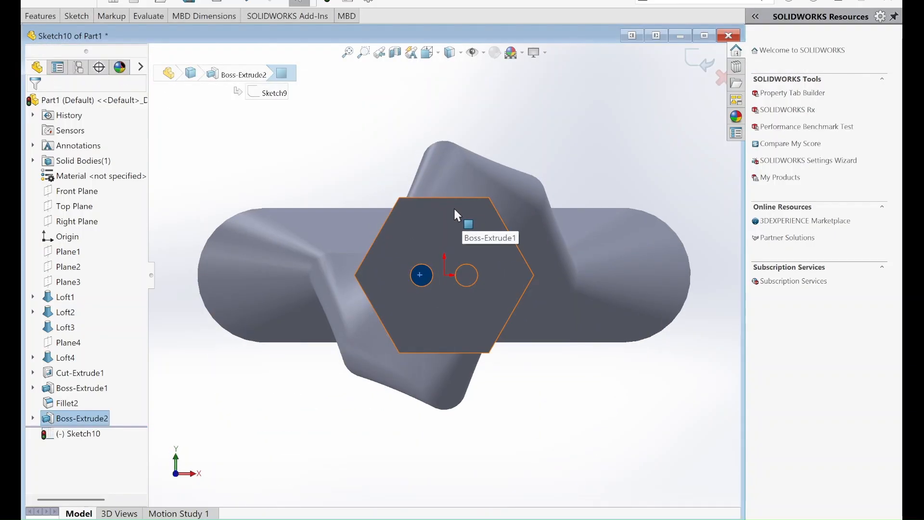
Sketch a circle centred on the origin with a radius of about 7.5 mm, reaching the pins' outer edges.
click(57, 16)
click(73, 16)
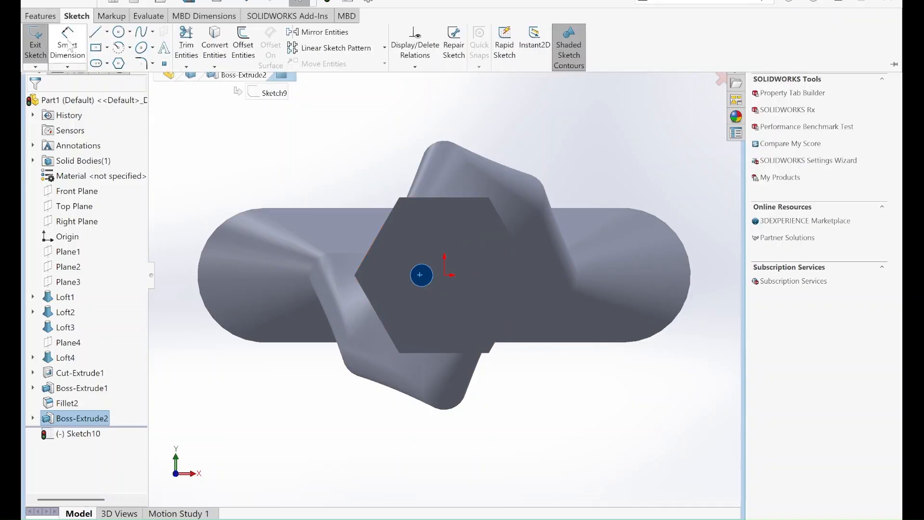
click(118, 31)
click(444, 274)
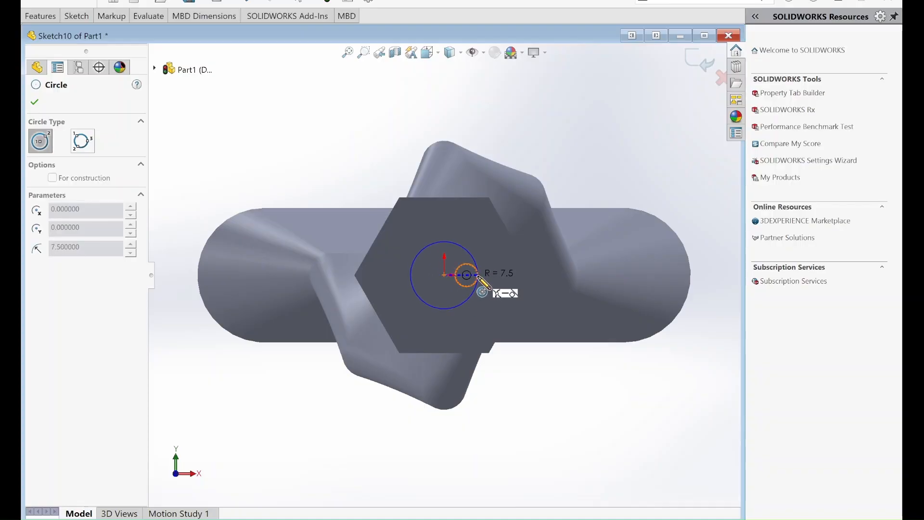
click(478, 275)
key(Escape)
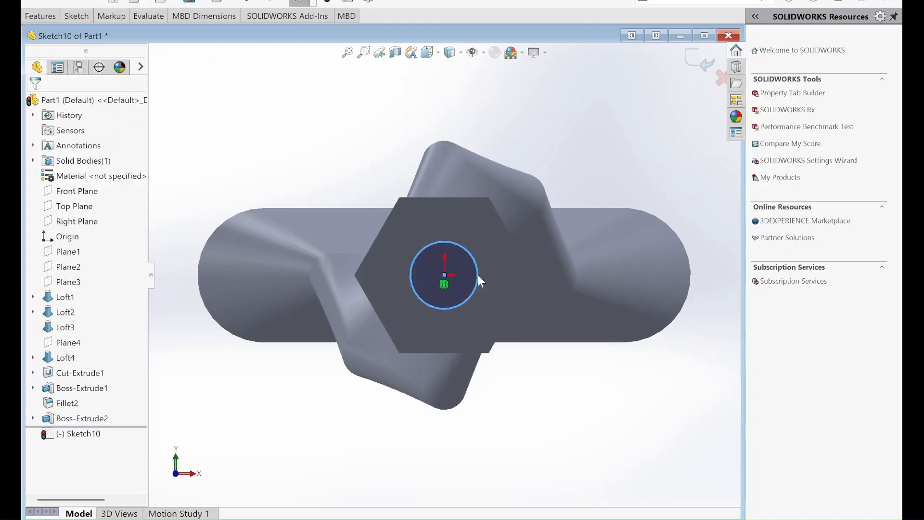
Make the large circle tangent to the left pin's circular edge.
scroll(495, 272, down, 5)
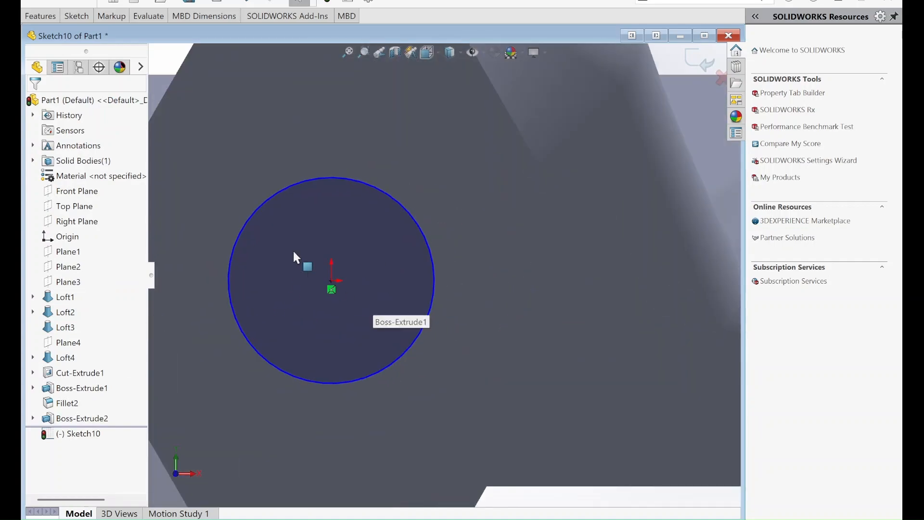
click(239, 240)
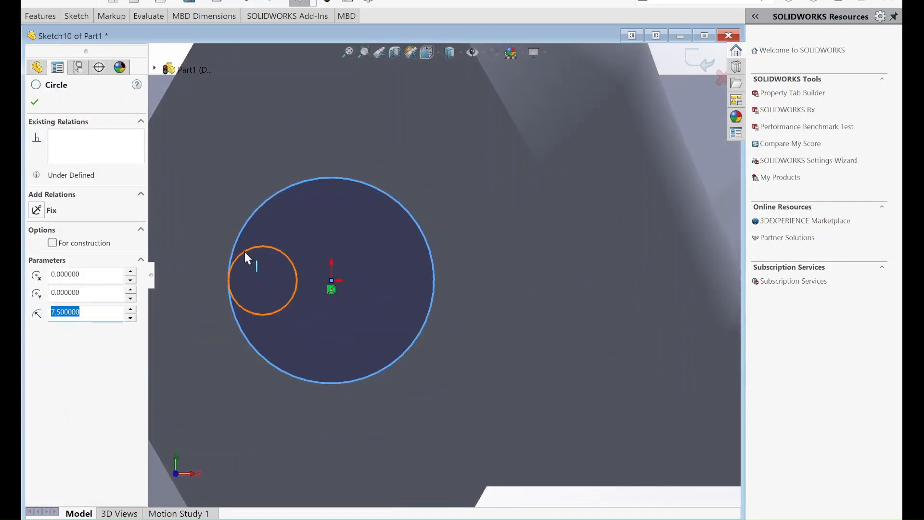
ctrl+click(245, 252)
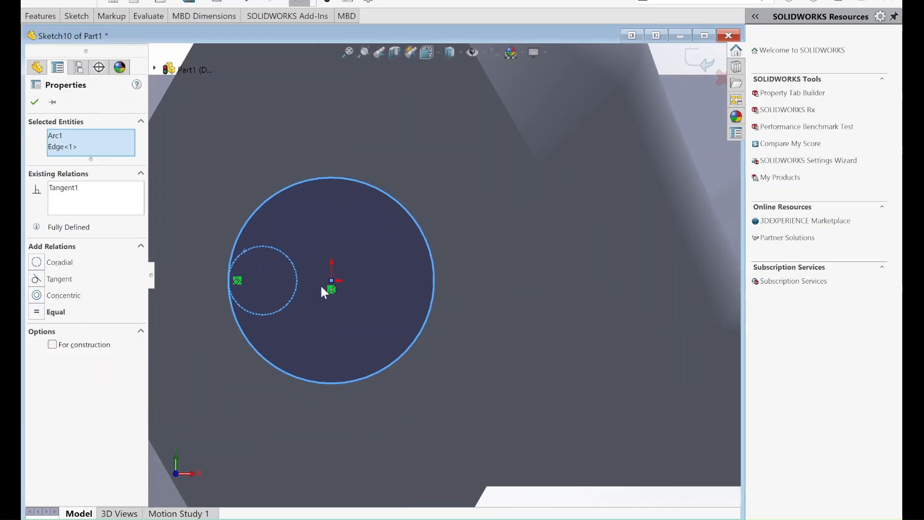
key(Escape)
Extrude the circle tangent to the pin as a blind 10 mm cap merged with the part.
scroll(184, 149, up, 4)
click(75, 16)
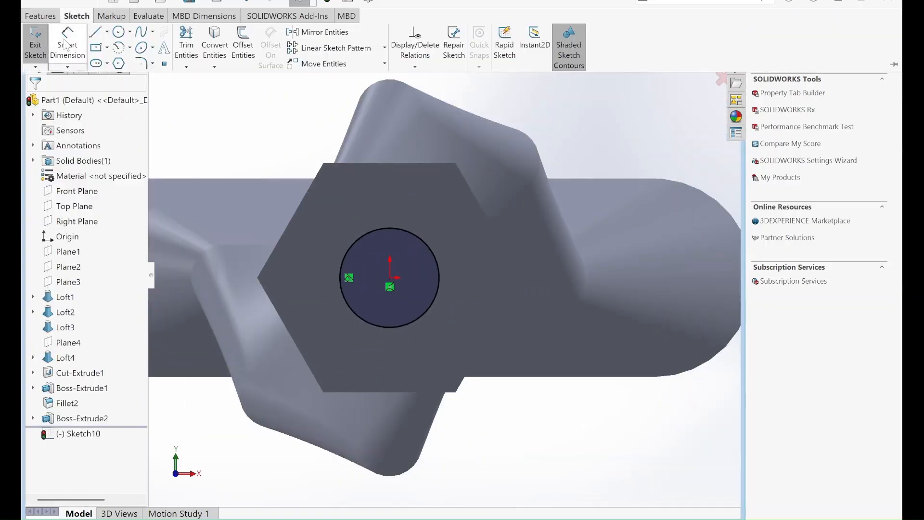
click(40, 16)
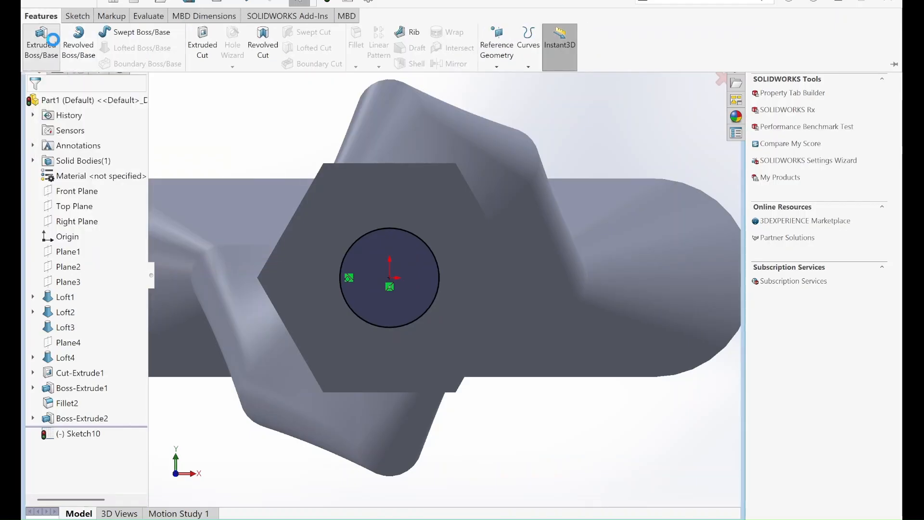
click(50, 41)
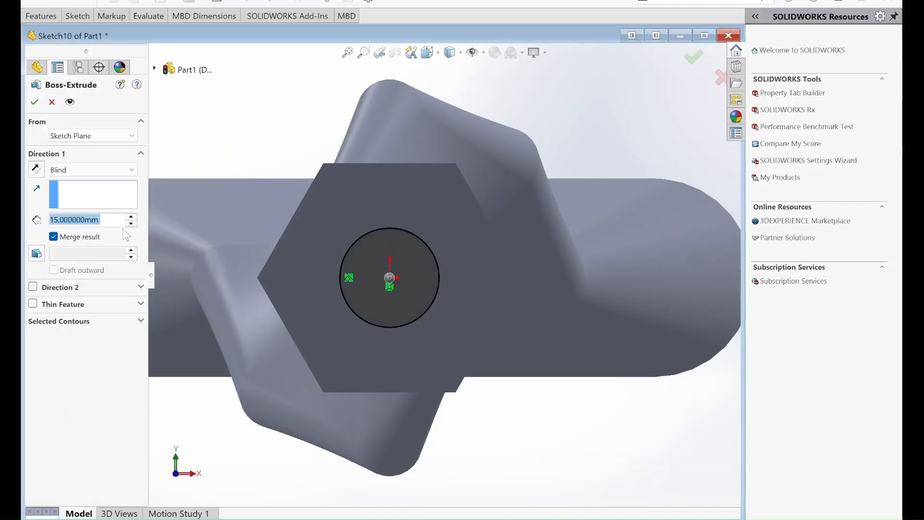
text(10)
key(Return)
click(34, 102)
Open a sketch on the outer end face of the round cap.
middle_drag(288, 301, 294, 109)
scroll(394, 163, up, 3)
scroll(458, 258, down, 5)
scroll(461, 253, up, 3)
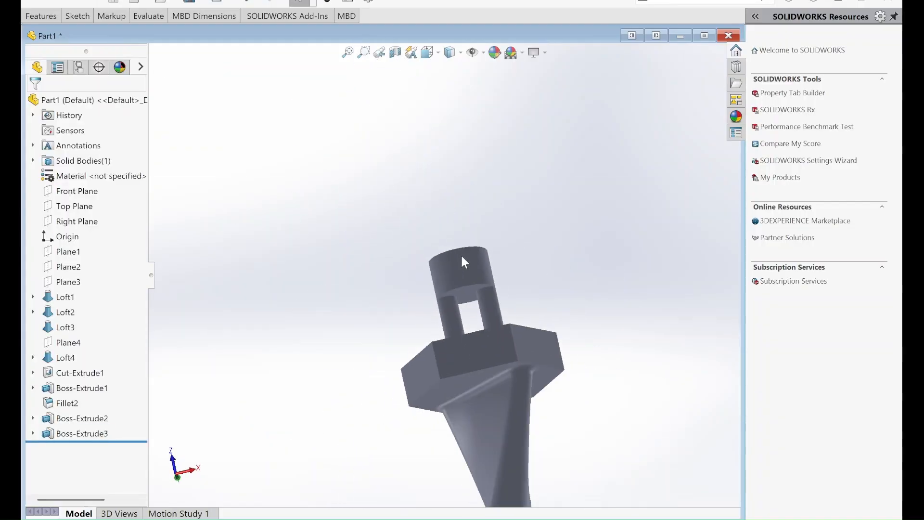
scroll(462, 269, down, 2)
click(464, 279)
drag(464, 279, 461, 275)
click(567, 207)
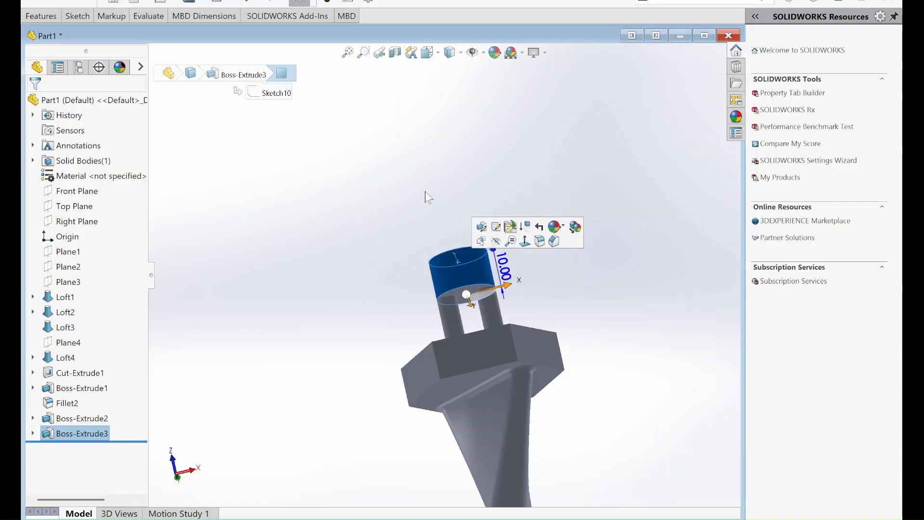
click(425, 192)
middle_drag(425, 192, 449, 228)
click(454, 234)
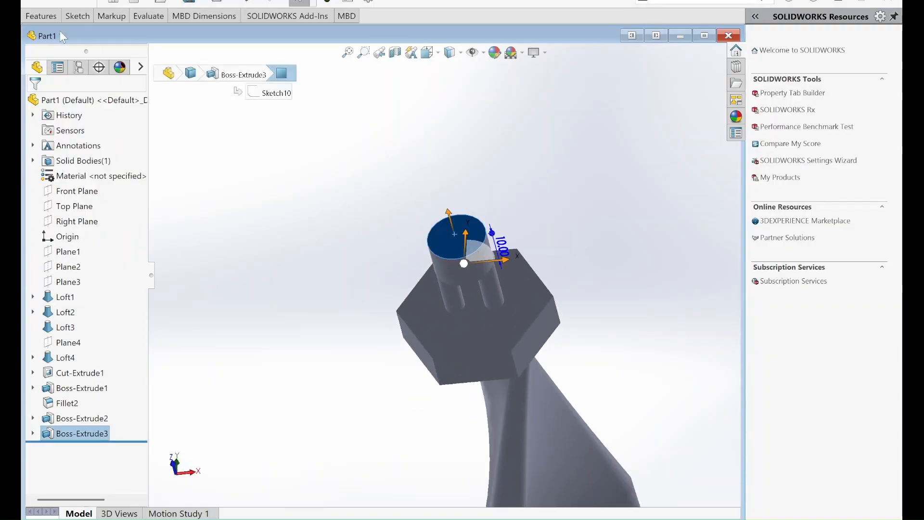
click(77, 17)
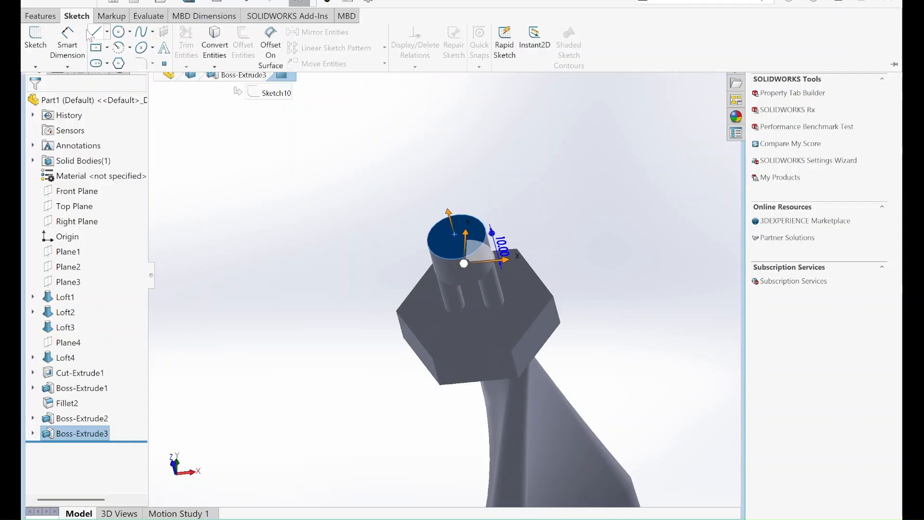
click(36, 41)
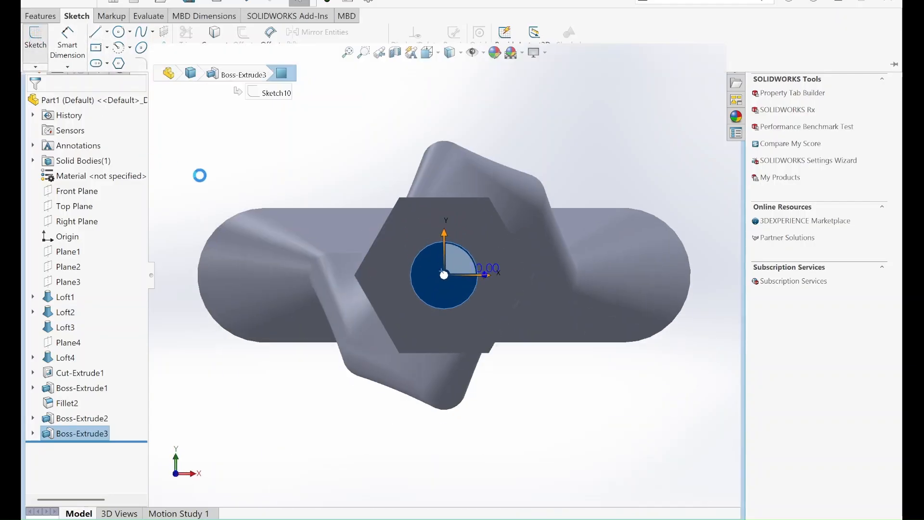
Sketch a circle centred on the origin with a radius of 7.5 mm, matching the cap's edge.
click(119, 32)
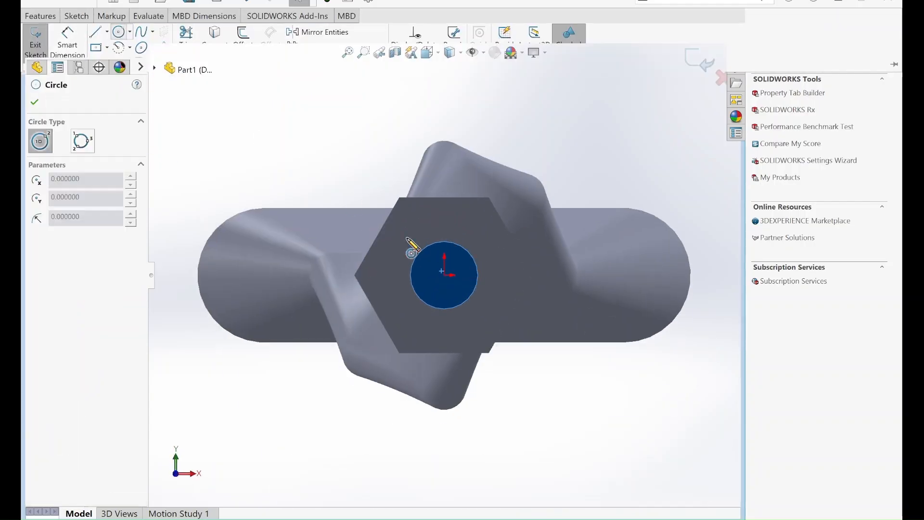
click(444, 275)
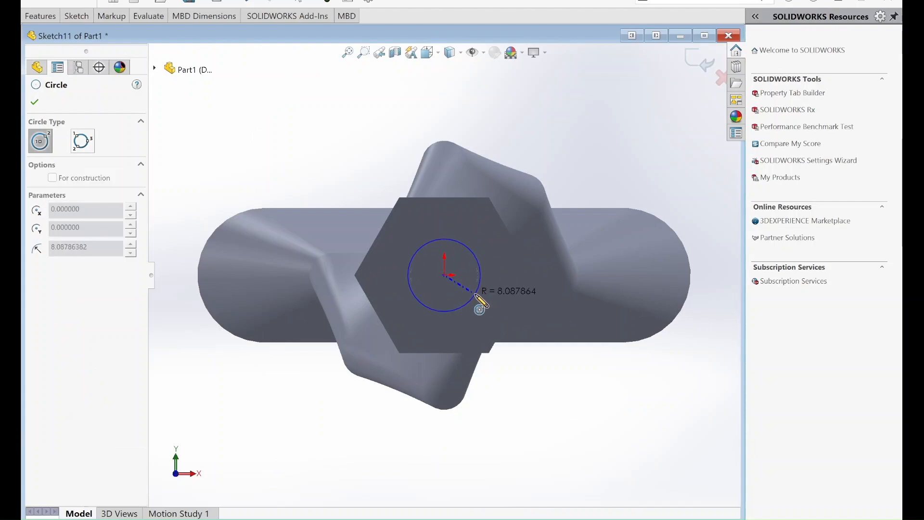
click(475, 293)
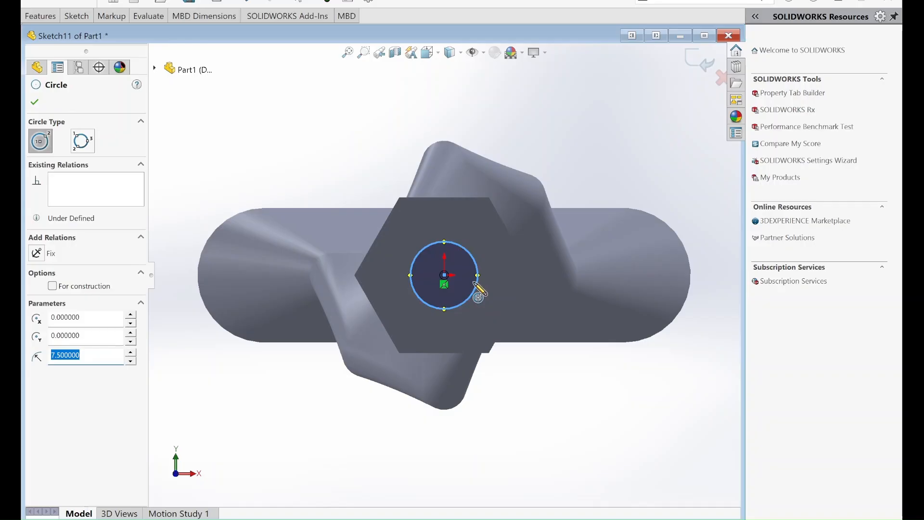
Sketch a horizontal centerpoint straight slot at the origin, about 21.5 mm between arc centres and about 4.6 mm wide.
click(77, 16)
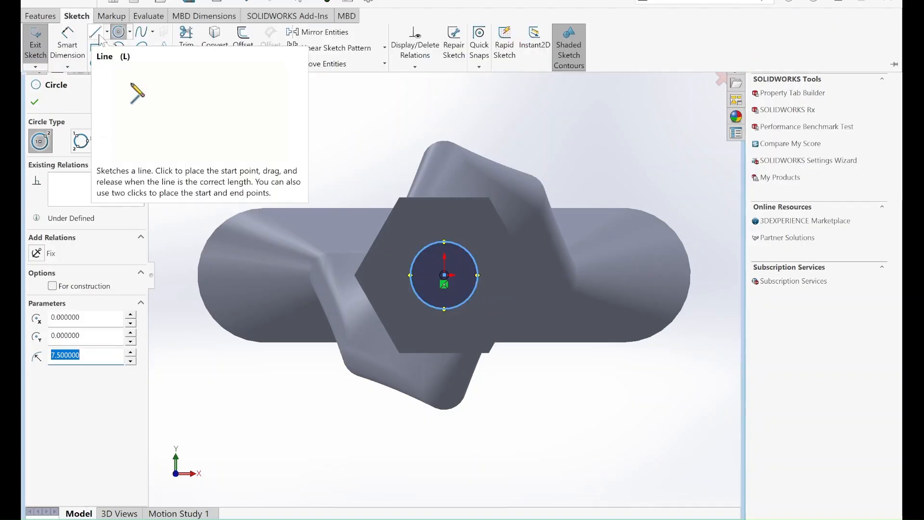
click(99, 63)
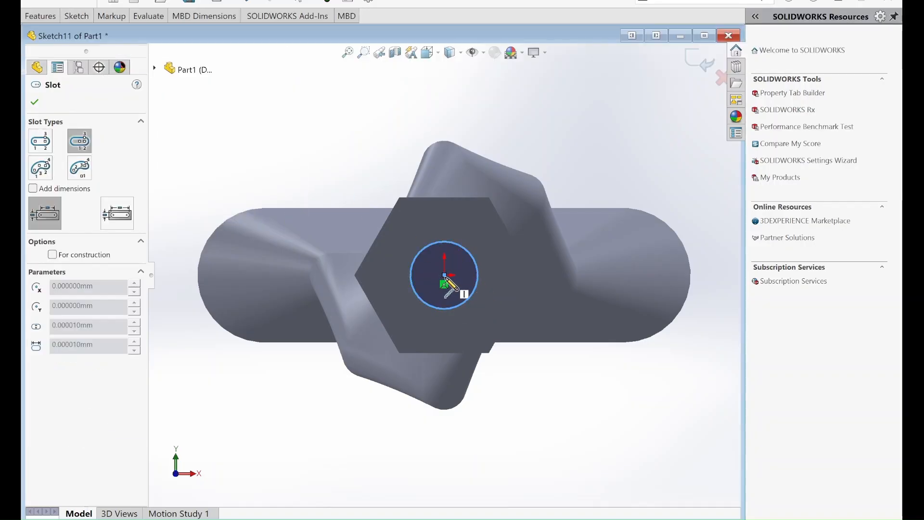
click(443, 275)
click(492, 276)
click(490, 284)
Dimension the circle's diameter.
click(79, 17)
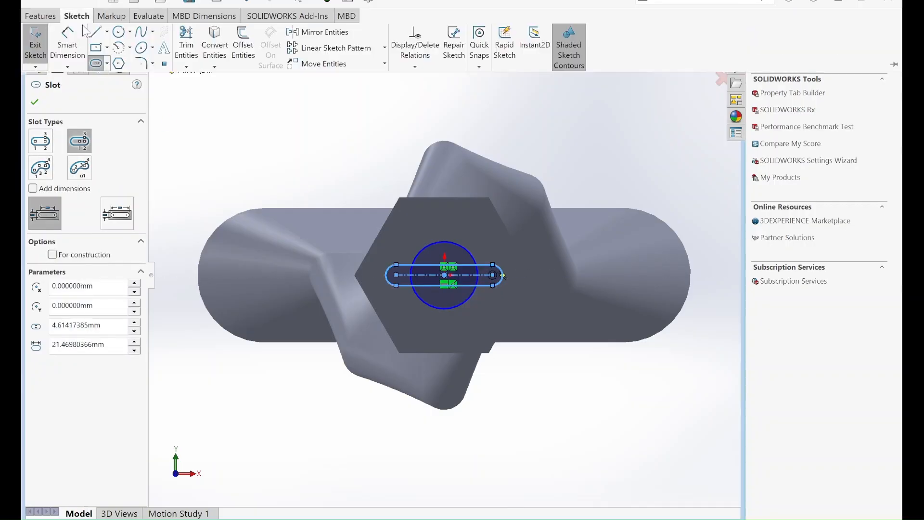
click(66, 42)
click(416, 255)
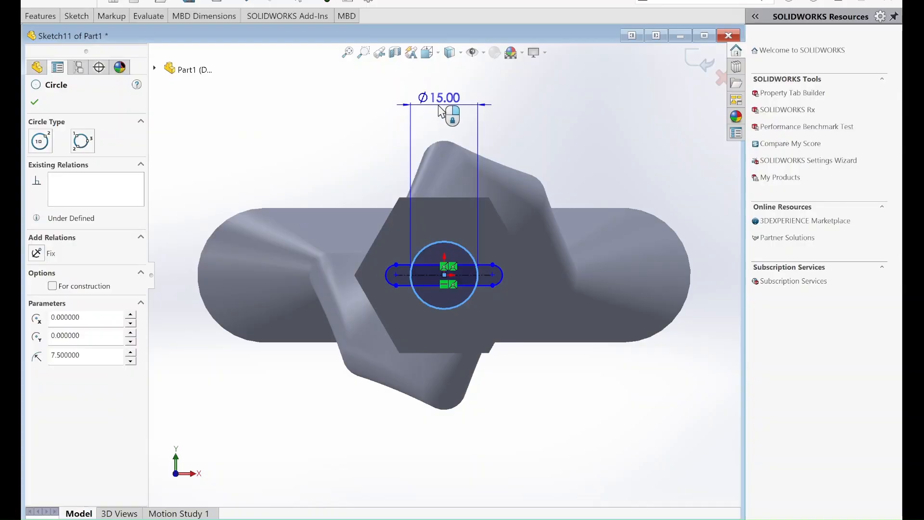
key(Escape)
click(445, 244)
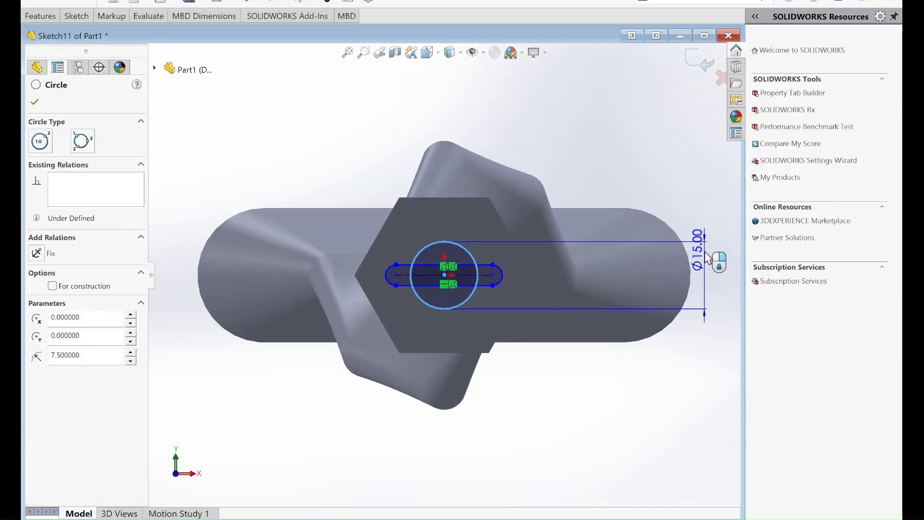
click(707, 272)
click(656, 254)
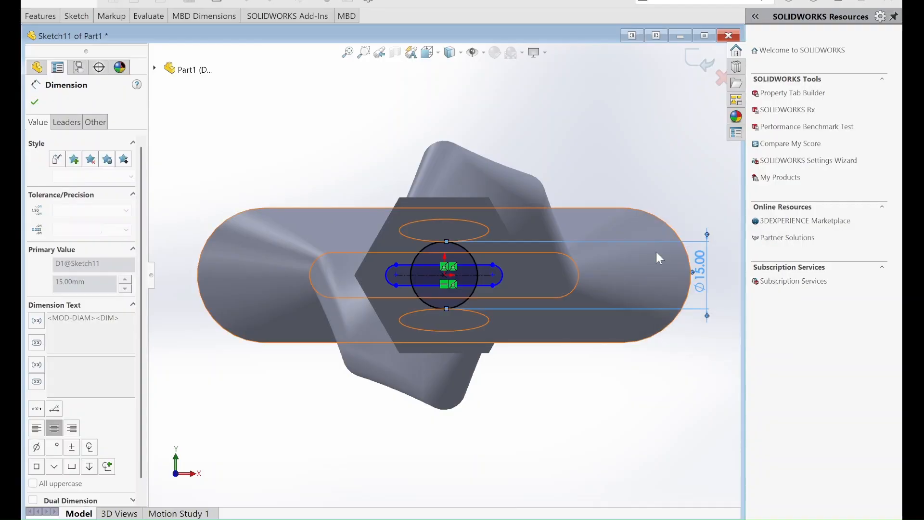
Dimension the slot with 20 mm between its arc centres and a width of 5 mm.
click(465, 269)
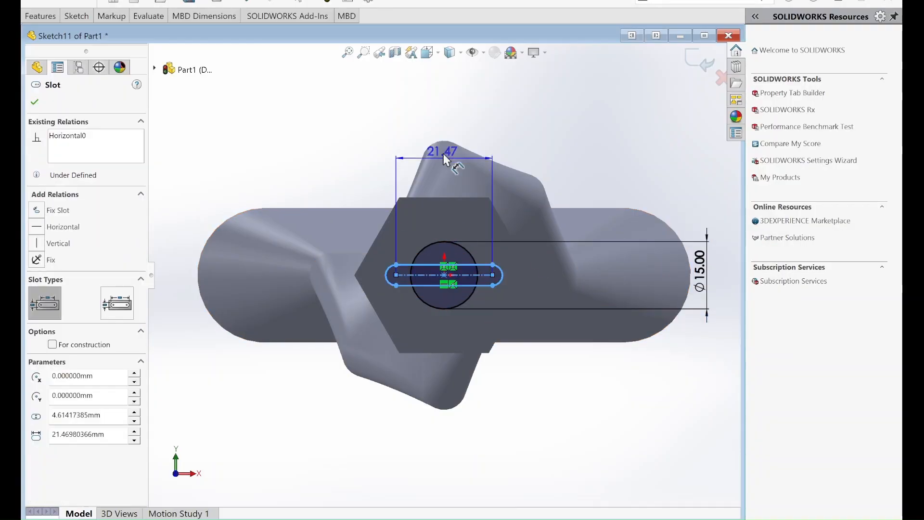
click(443, 110)
text(20)
key(Return)
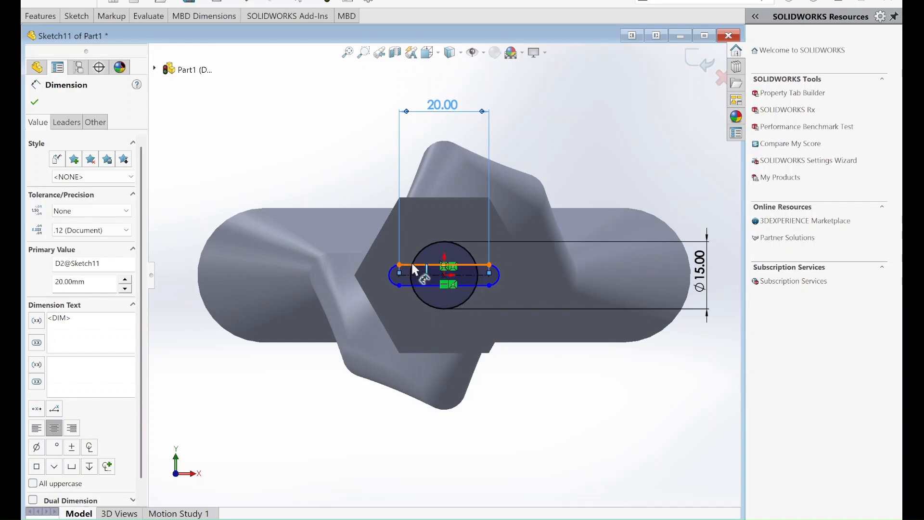
click(409, 277)
click(408, 285)
click(267, 406)
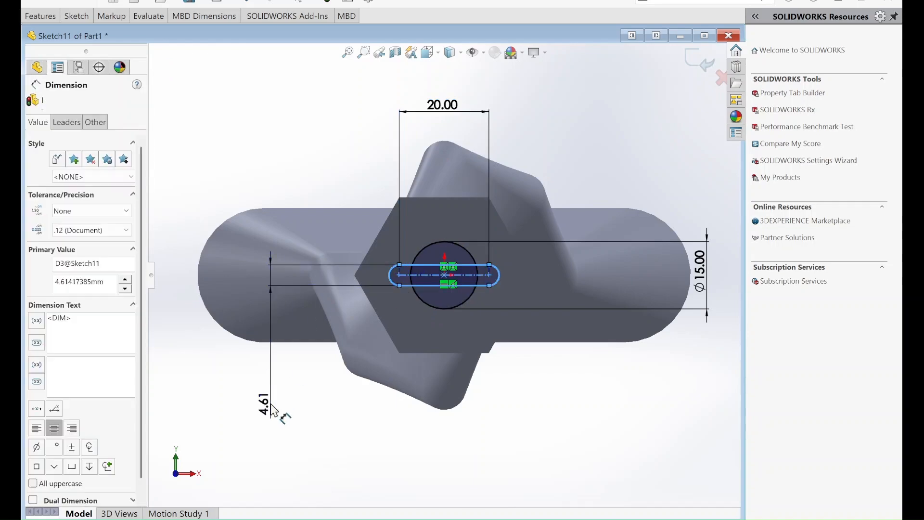
text(5)
key(Return)
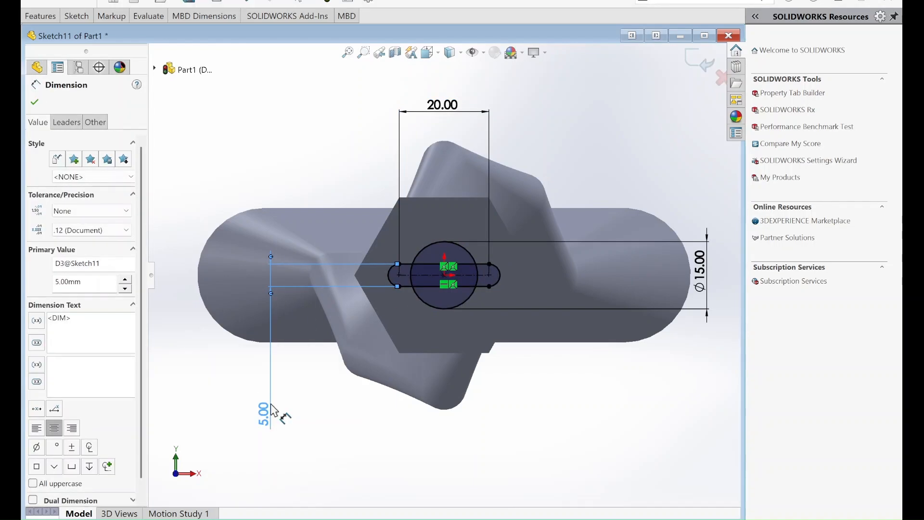
Trim the slot lines inside the circle and the circle arcs inside the slot, leaving one outline with two rounded lobes.
click(84, 20)
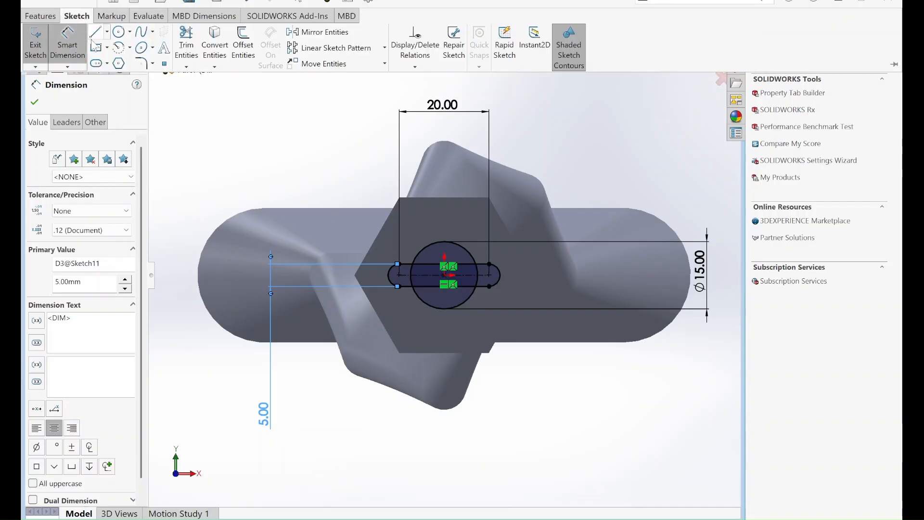
click(195, 48)
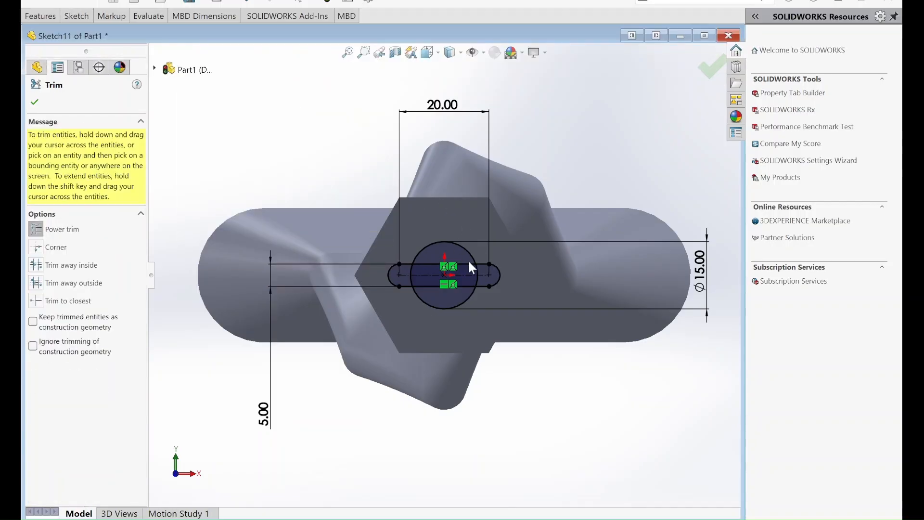
scroll(466, 258, up, 5)
drag(452, 266, 487, 263)
click(529, 266)
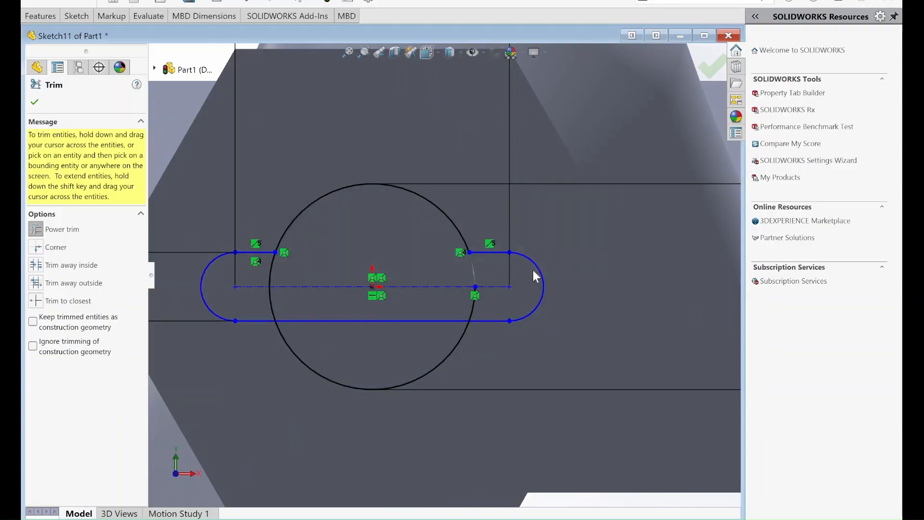
drag(432, 313, 316, 331)
drag(267, 305, 256, 280)
drag(459, 294, 477, 310)
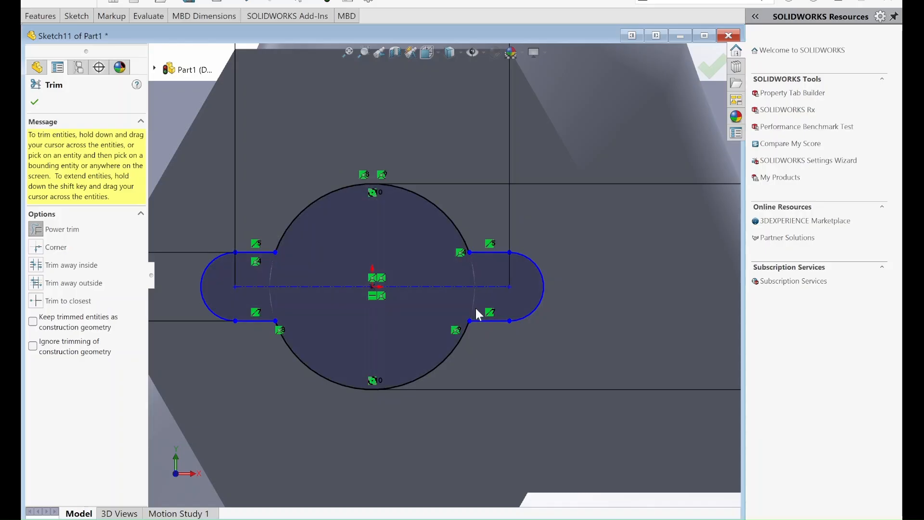
Dimension the lengths of the two short lower slot edges on both sides of the circle, keeping their current values.
click(77, 16)
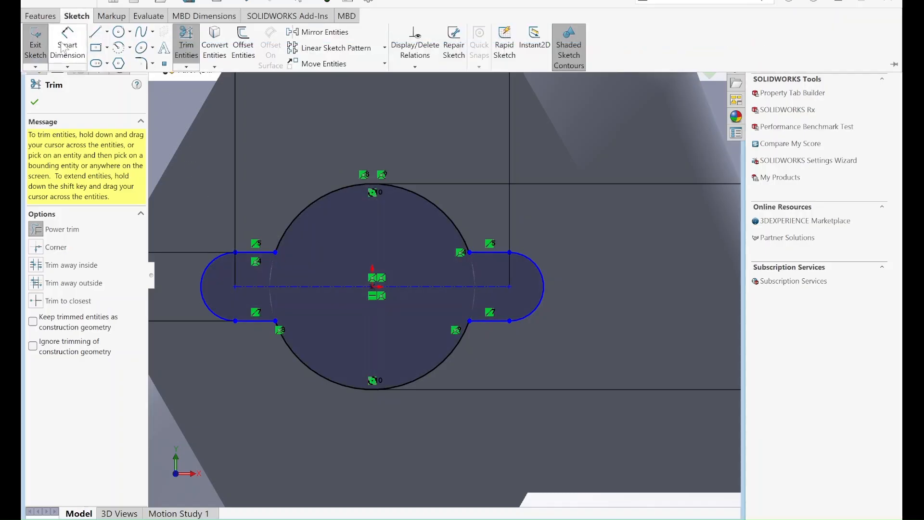
click(68, 42)
click(484, 321)
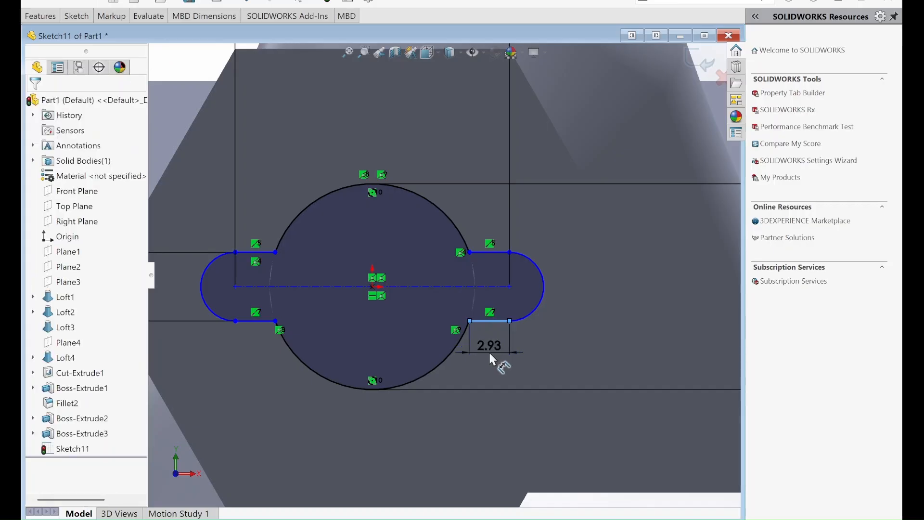
click(489, 350)
click(432, 329)
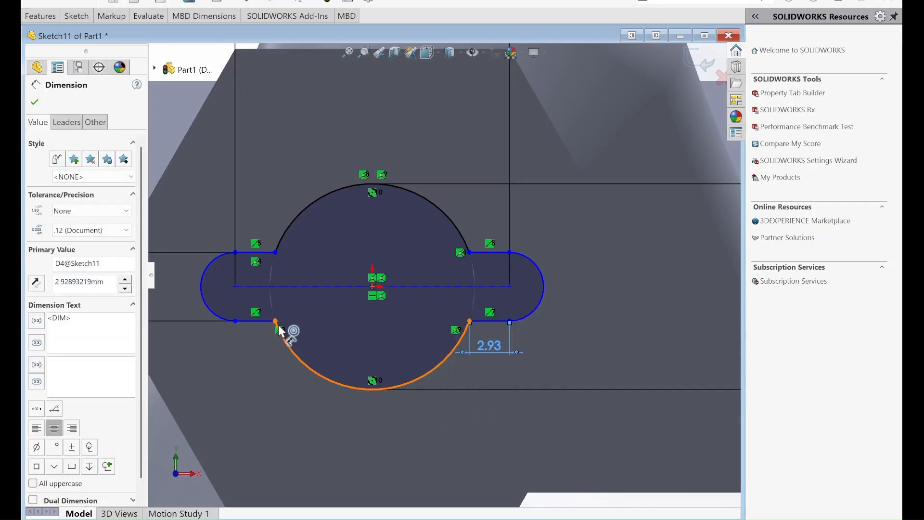
click(256, 320)
click(254, 361)
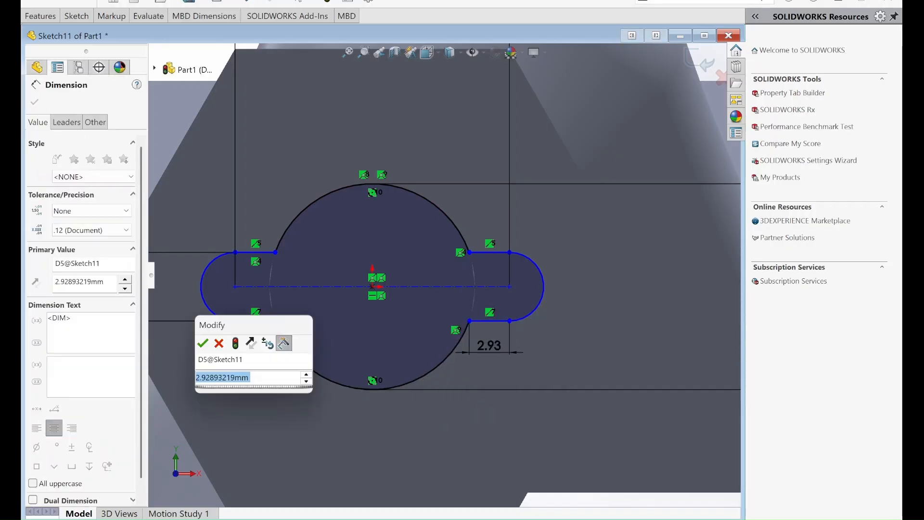
click(203, 343)
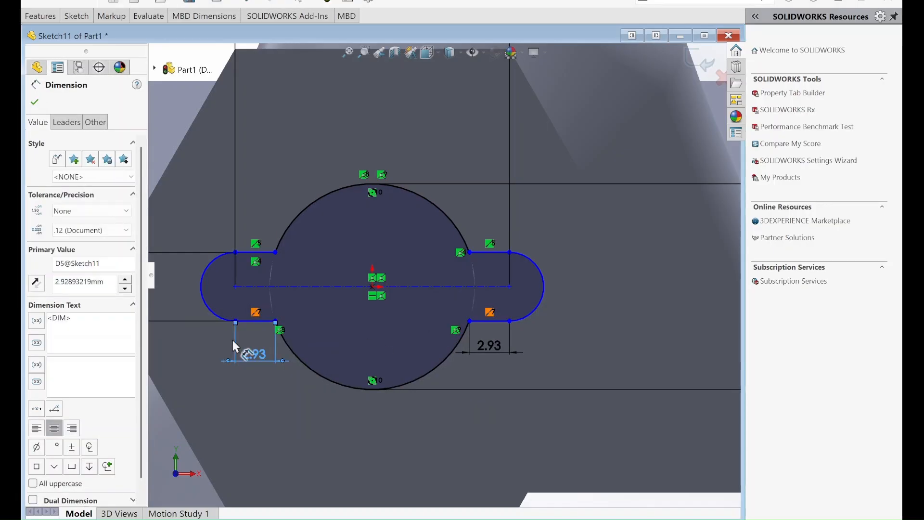
Dimension the distance from the right lobe's upper edge to the slot's centreline, keeping its current value.
click(478, 253)
click(481, 286)
click(610, 263)
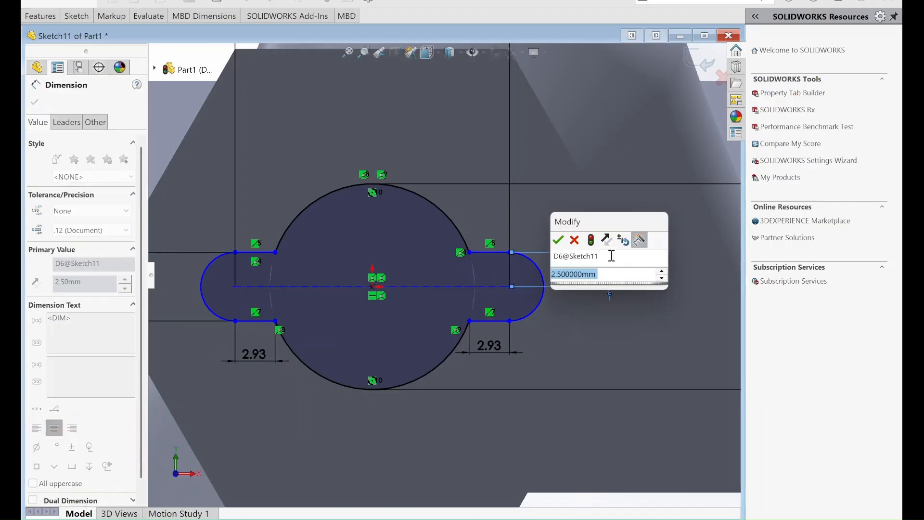
click(558, 239)
Constrain the origin to the midpoint of the slot's construction centreline.
scroll(345, 311, down, 10)
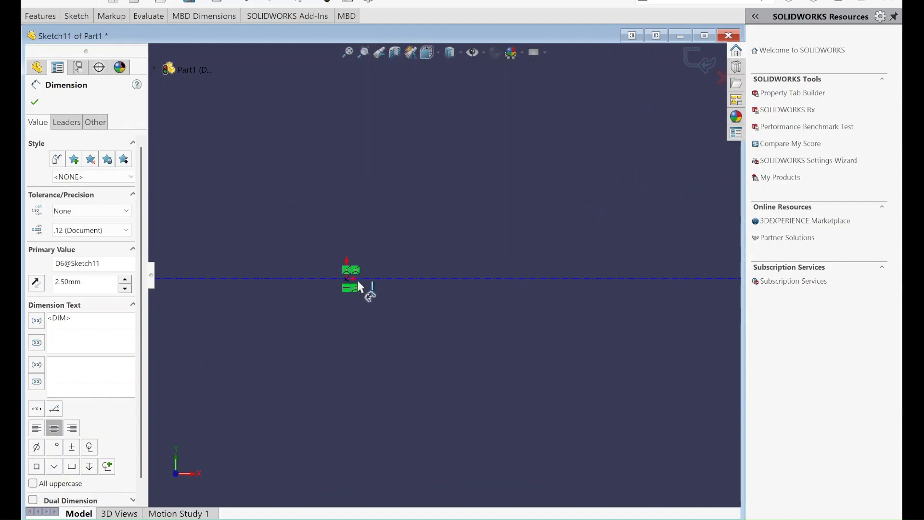
key(Escape)
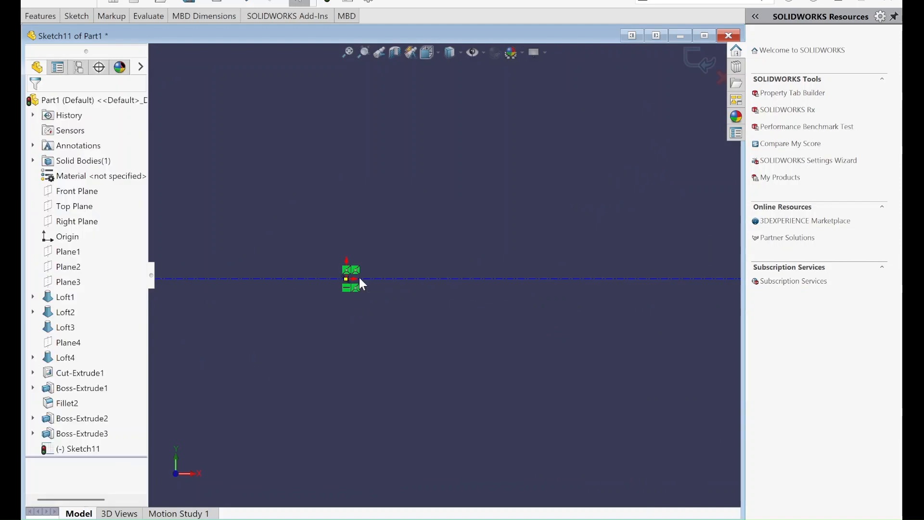
drag(360, 278, 363, 247)
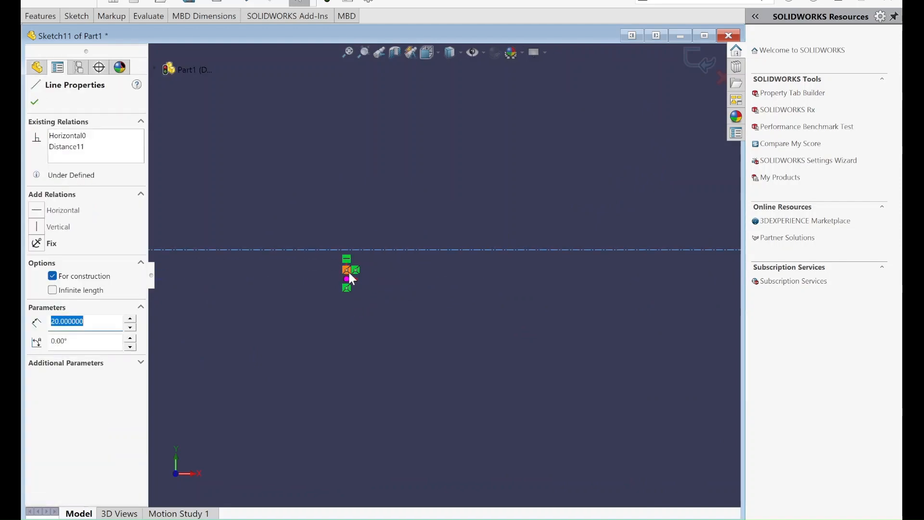
ctrl+click(346, 279)
click(368, 245)
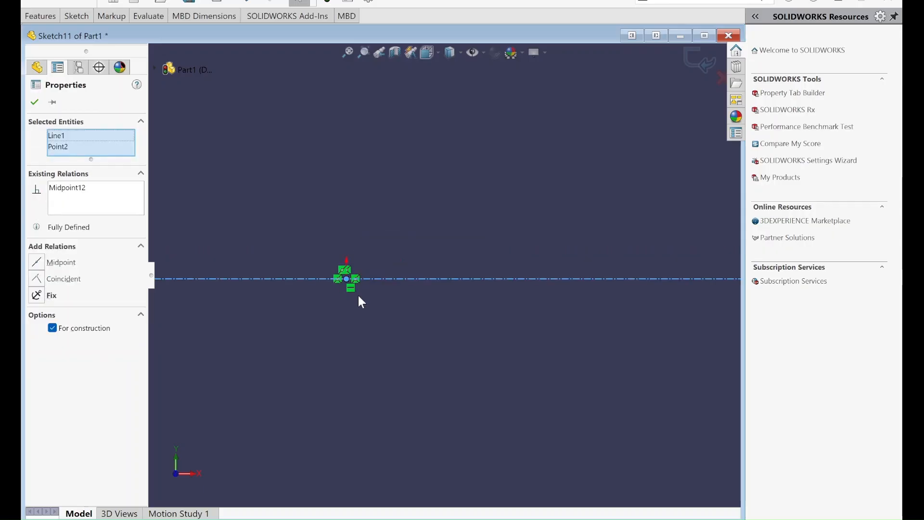
Extrude the two-lobed end profile to a blind depth of 5 mm, merged with the existing body.
scroll(358, 294, up, 10)
key(Escape)
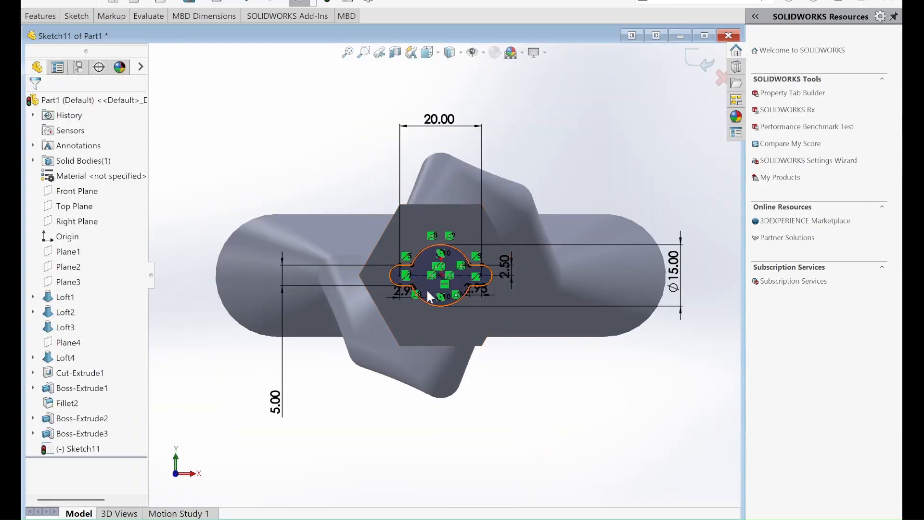
scroll(461, 271, down, 5)
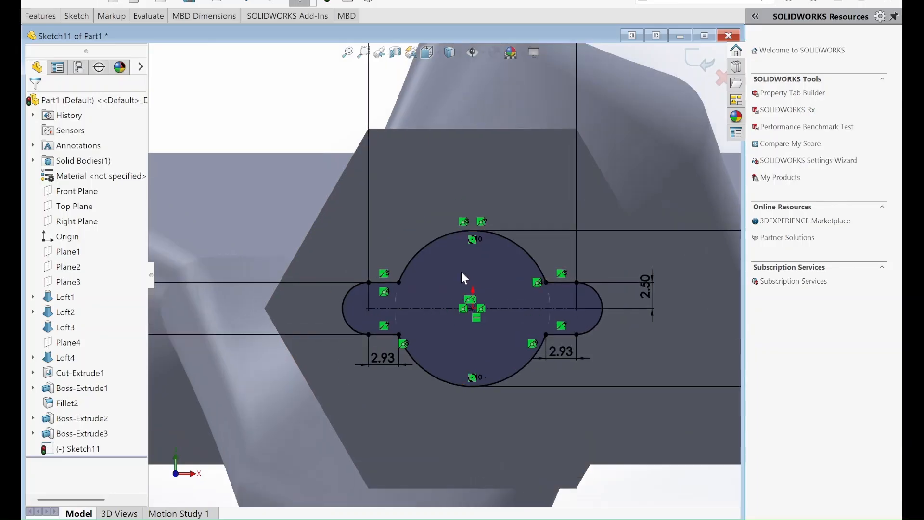
scroll(461, 271, down, 1)
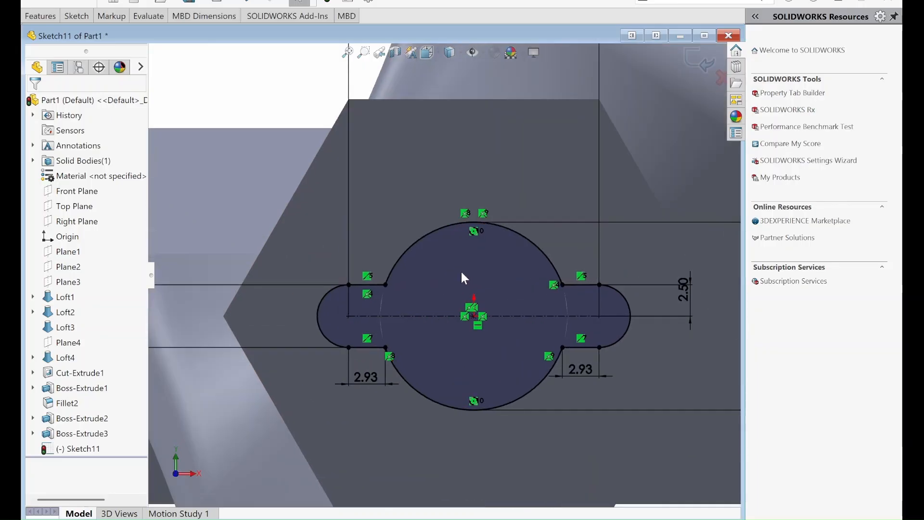
click(71, 18)
click(40, 15)
click(51, 41)
text(5.000000mm)
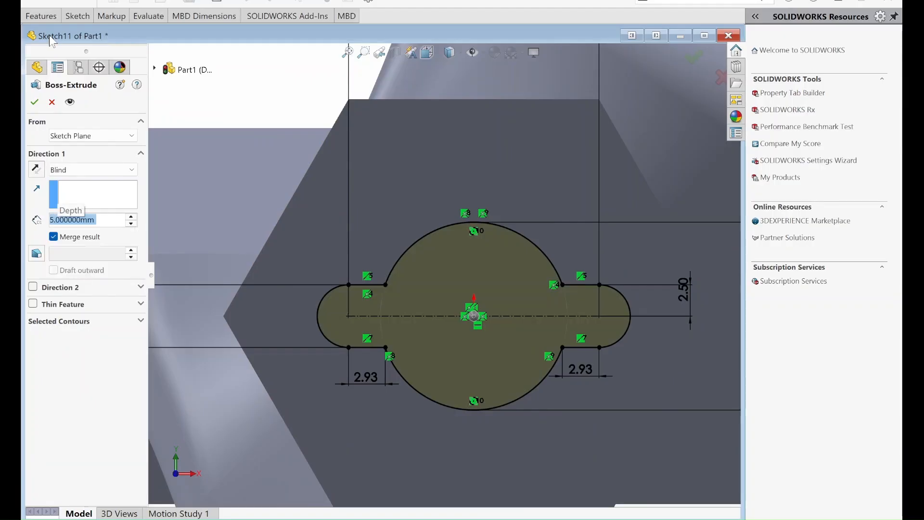
key(Return)
click(34, 102)
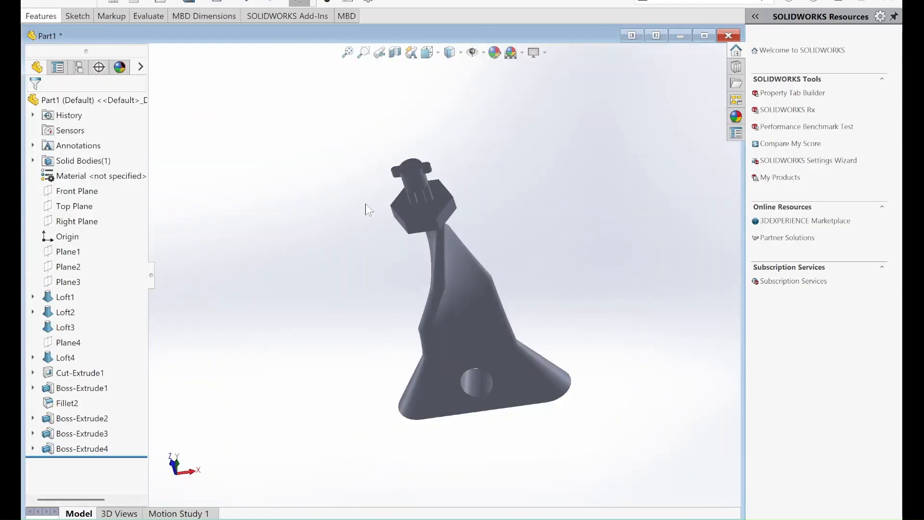
Start a sketch on the lobe face of the two-lobed boss that faces the hexagonal boss.
middle_drag(395, 202, 415, 129)
scroll(441, 132, down, 6)
mouse_move(451, 215)
middle_down()
mouse_move(417, 152)
mouse_move(450, 214)
middle_up()
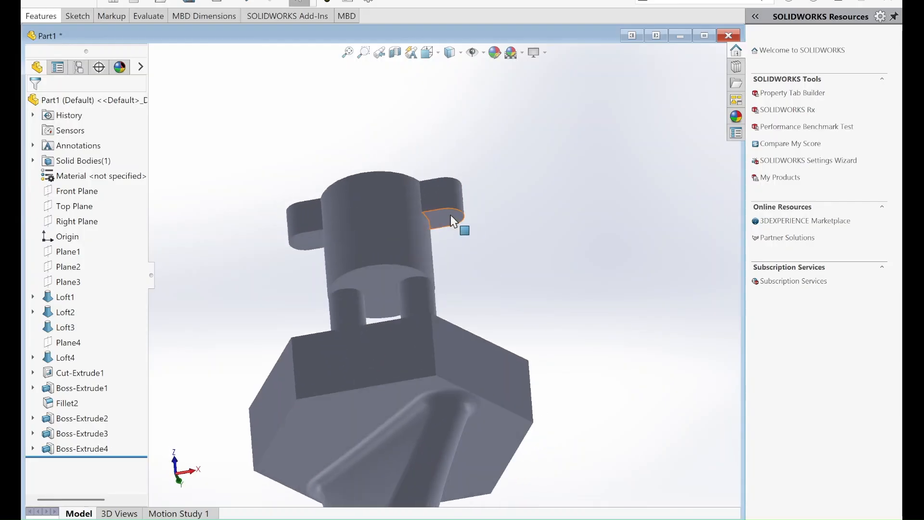
click(450, 214)
click(76, 16)
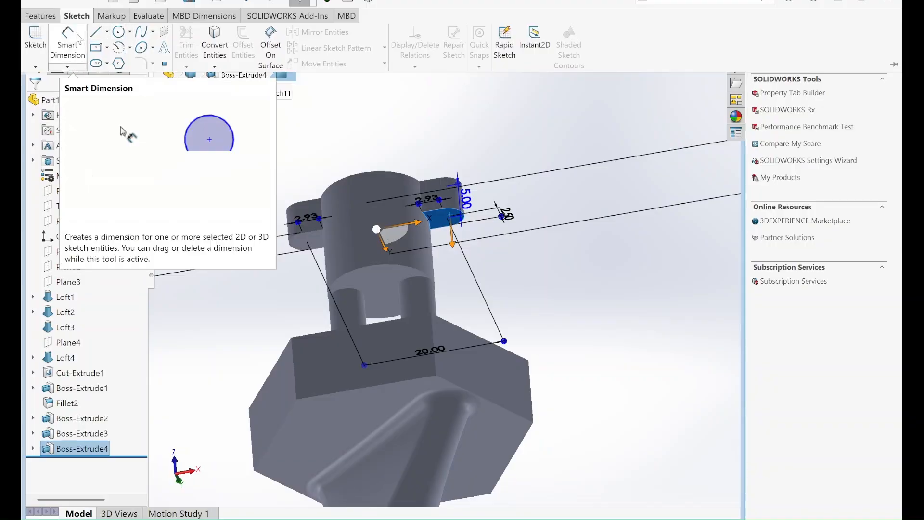
click(32, 46)
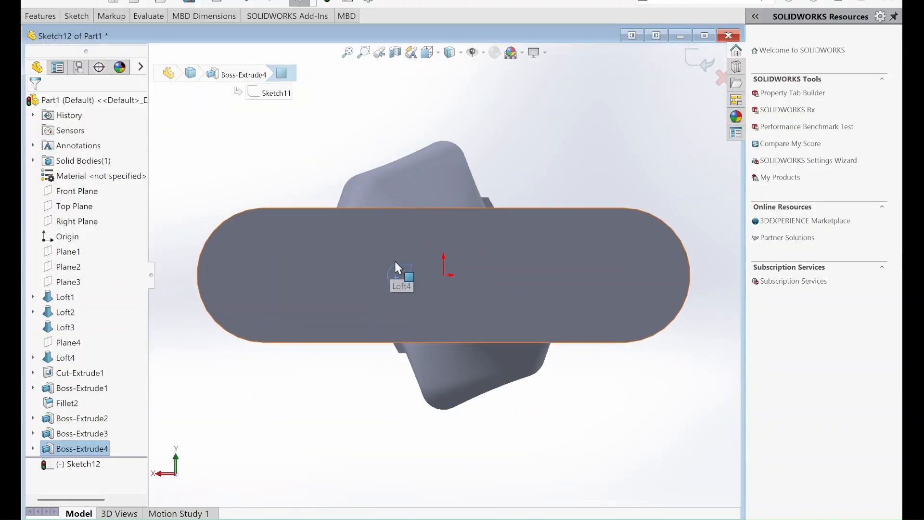
scroll(394, 262, down, 5)
Draw a horizontal construction line from the origin to just beyond the lobe's rounded end.
click(76, 16)
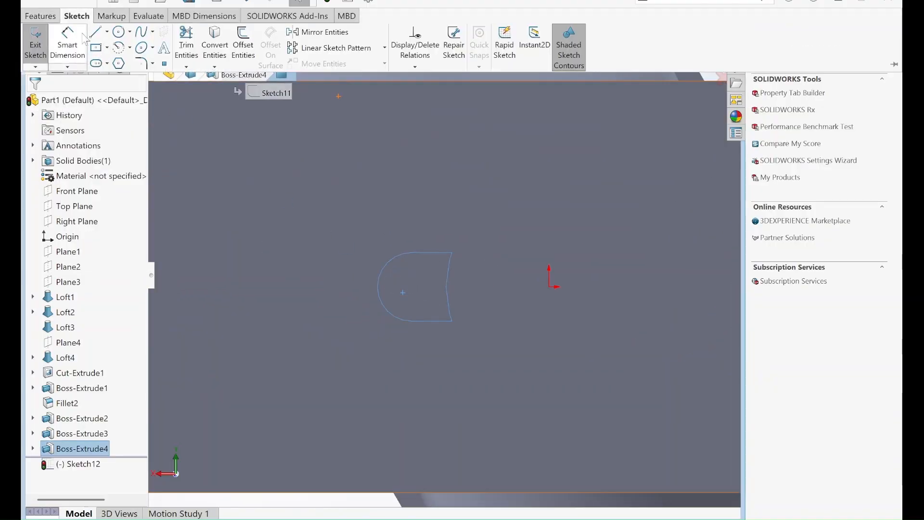
click(107, 32)
click(124, 62)
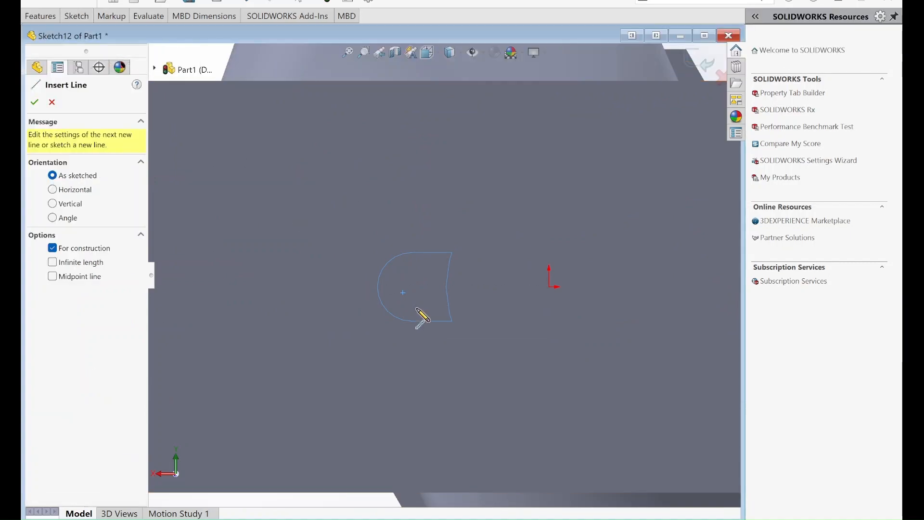
click(548, 287)
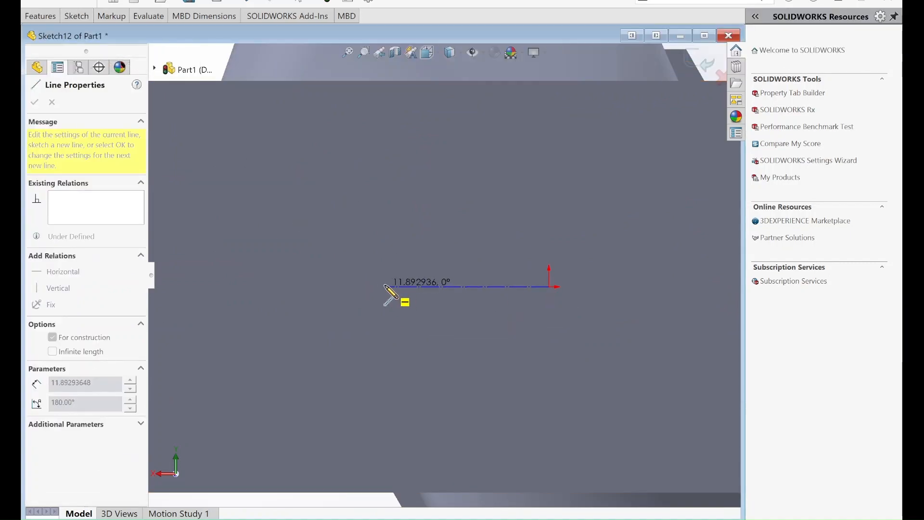
click(365, 287)
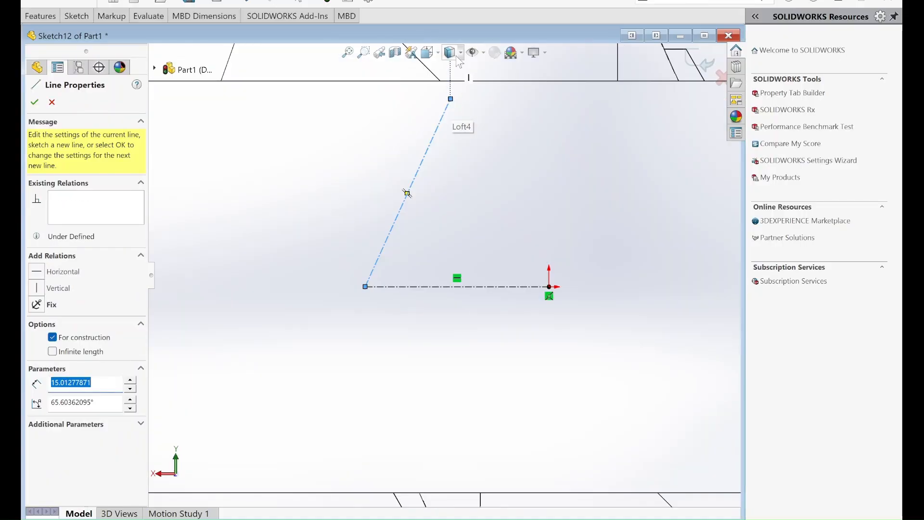
Display the model with hidden lines visible and delete the extra slanted construction line.
click(460, 53)
click(450, 116)
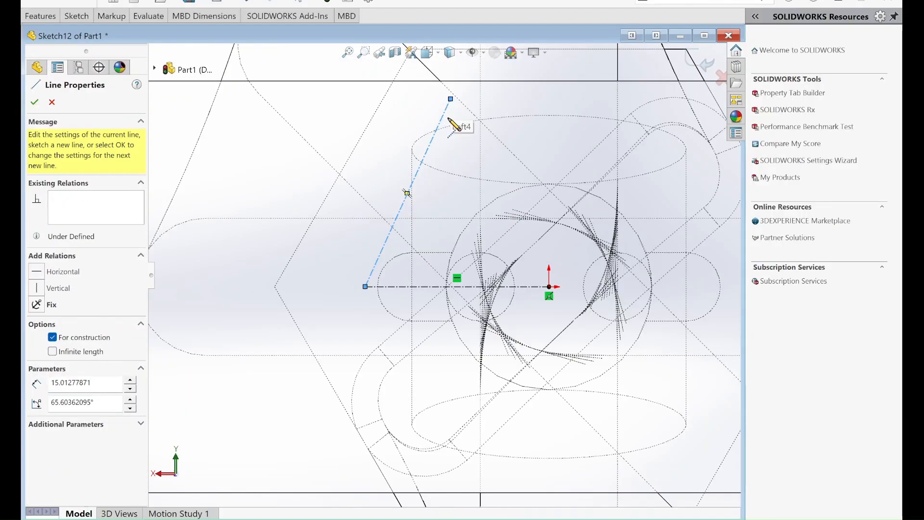
key(Escape)
click(419, 168)
key(Delete)
Draw a circle about 3.8 mm in diameter inside the lobe, centred on the horizontal construction line.
click(76, 16)
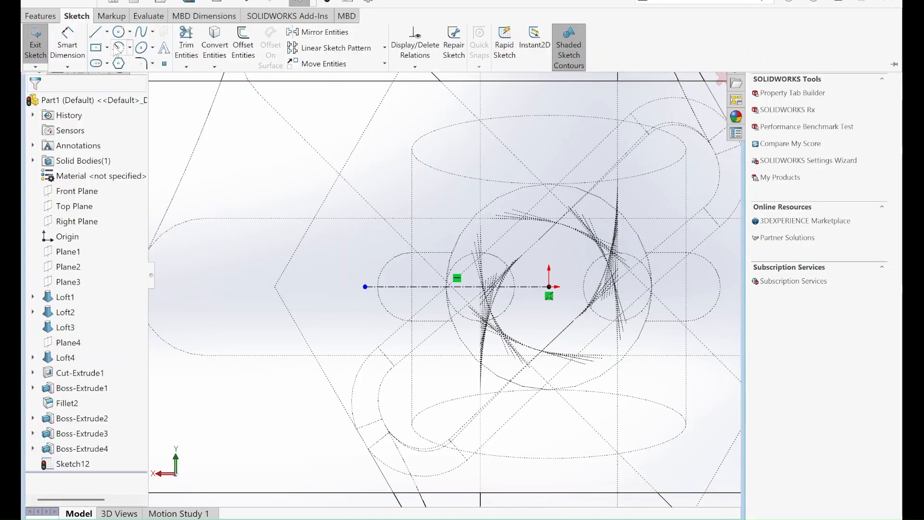
click(118, 32)
click(403, 287)
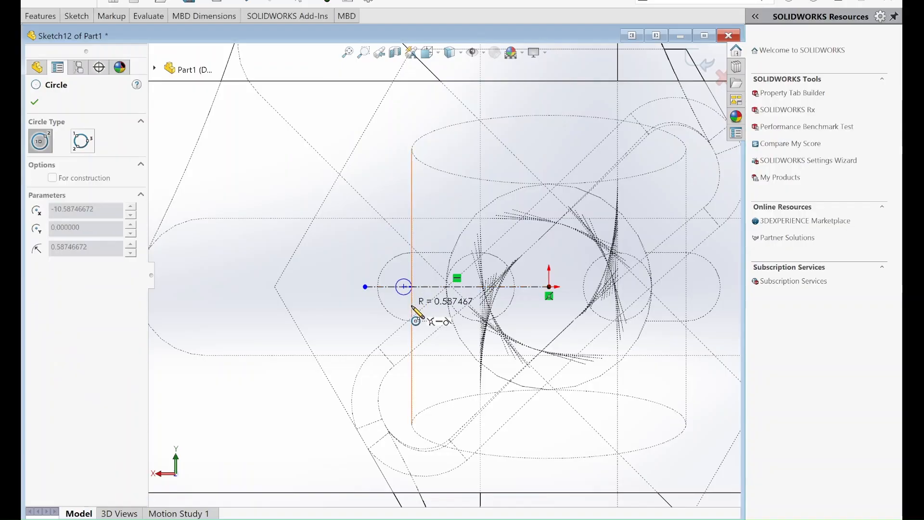
click(381, 293)
key(Escape)
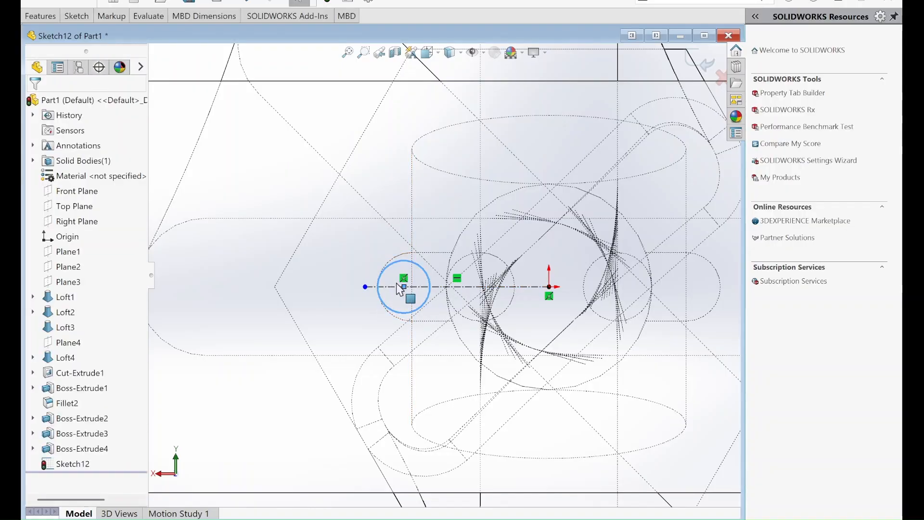
Dimension the lobe circle's diameter as 4 mm.
scroll(388, 276, down, 2)
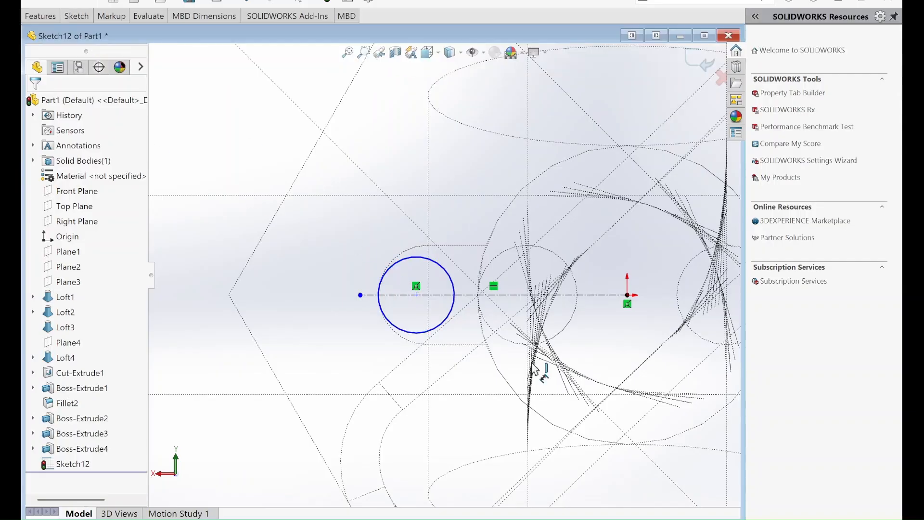
click(415, 263)
click(412, 183)
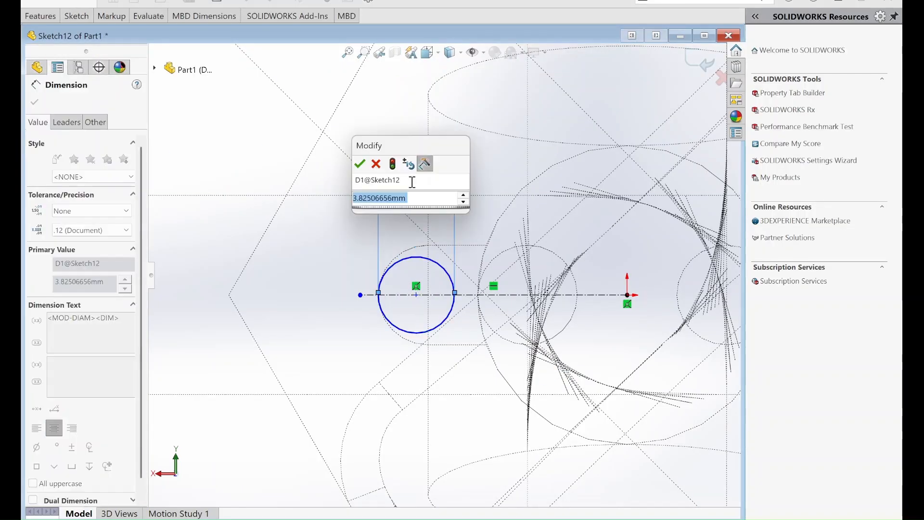
text(4)
key(Return)
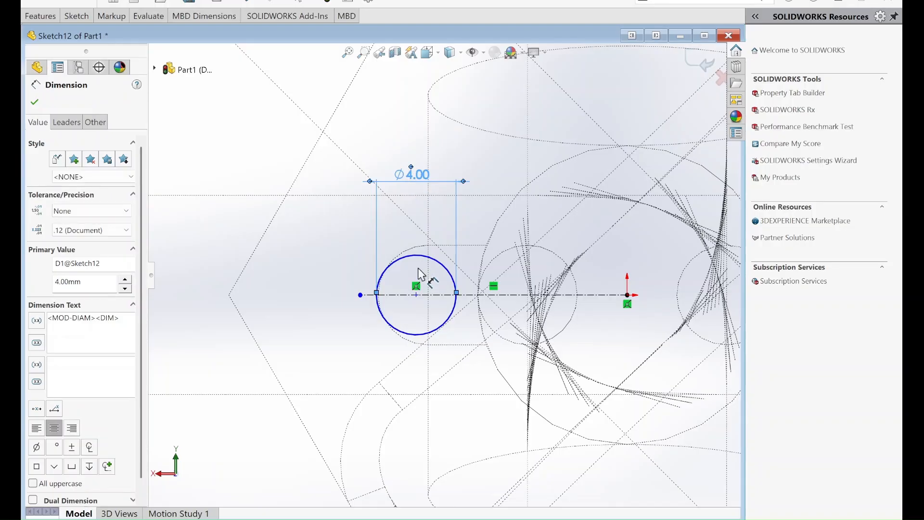
click(392, 269)
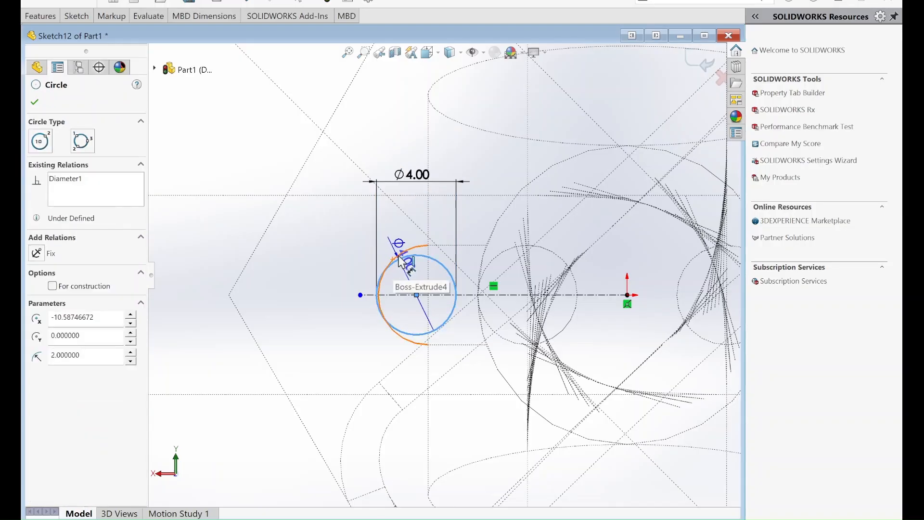
click(361, 294)
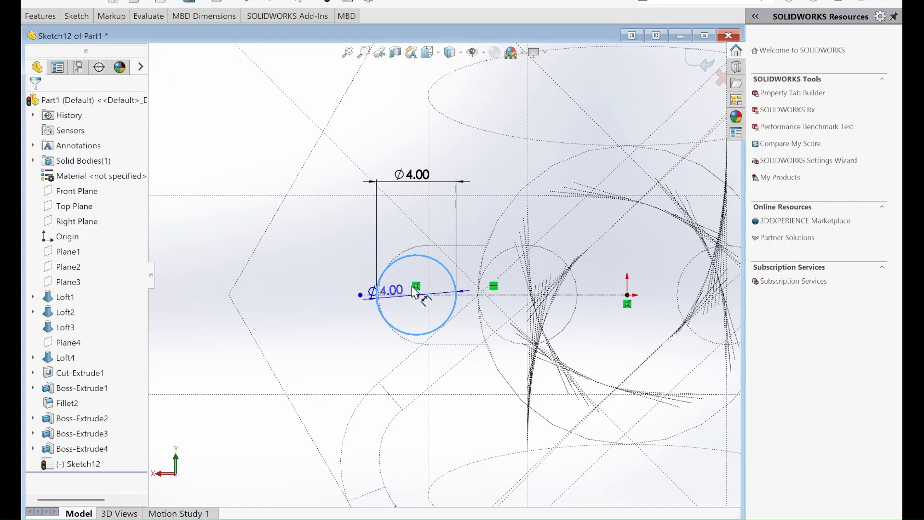
key(Escape)
Make the 4 mm circle tangent to the lobe's rounded outer edge.
scroll(390, 282, down, 2)
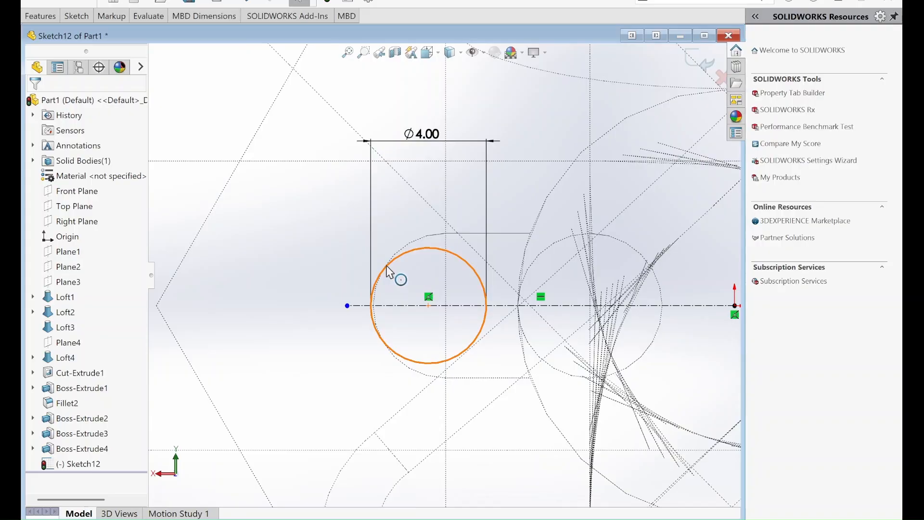
click(390, 272)
ctrl+click(397, 251)
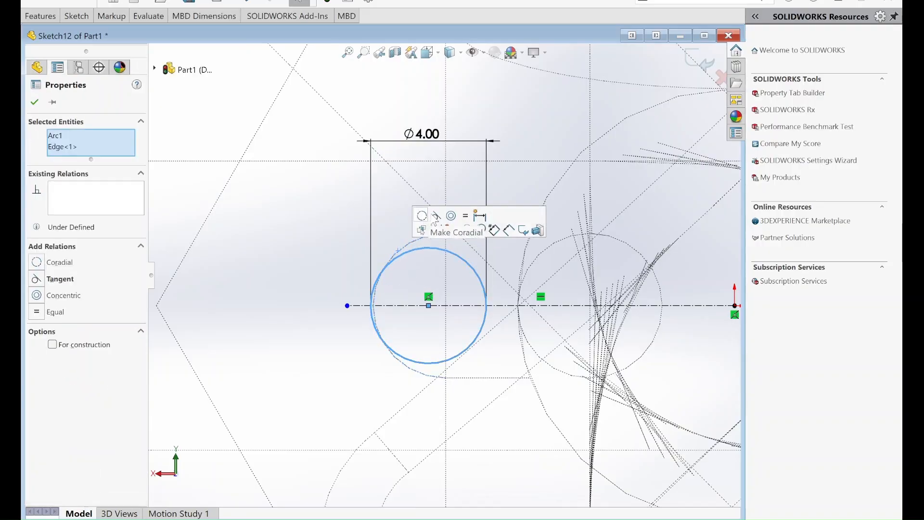
click(435, 216)
key(Escape)
Extrude the 4 mm lobe circle 8 mm toward the hexagonal boss as a merged pin.
scroll(325, 270, up, 6)
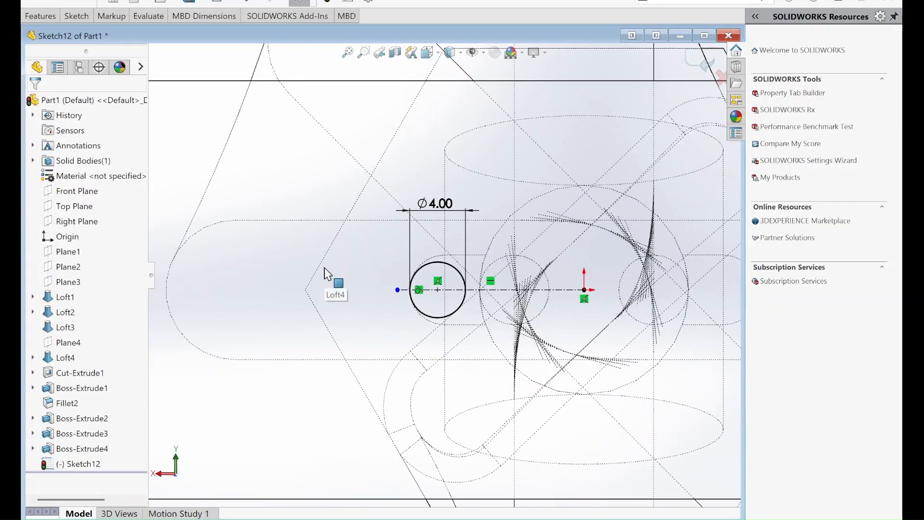
click(48, 18)
click(40, 43)
scroll(358, 332, down, 10)
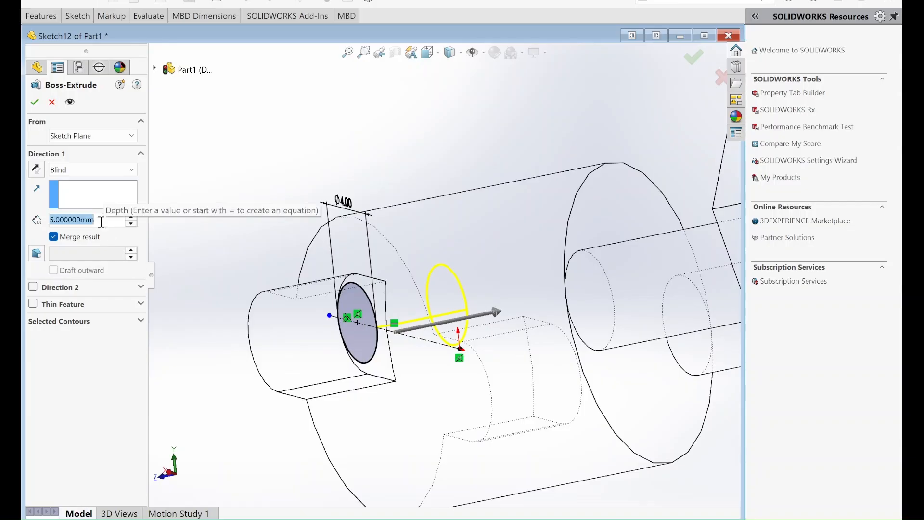
text(8)
key(Return)
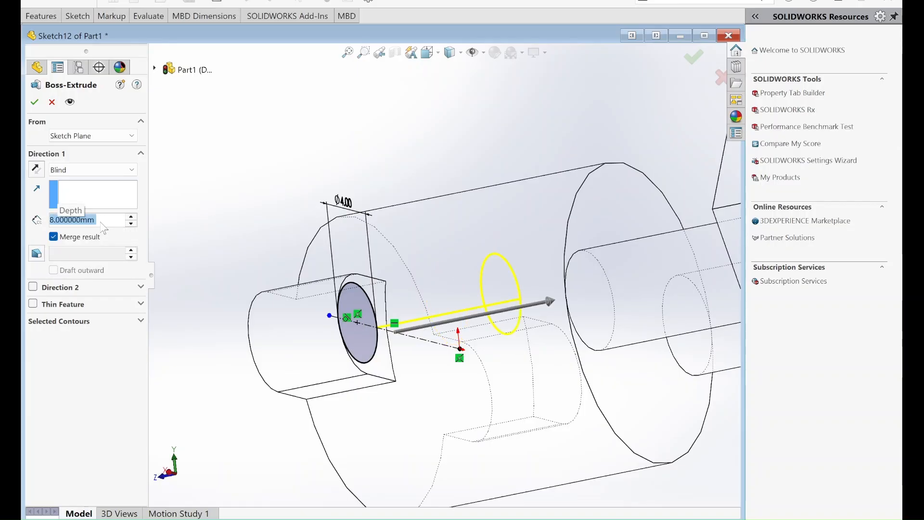
click(34, 102)
Mirror the 8 mm lobe pin about the Right Plane onto the opposite lobe.
middle_drag(437, 317, 454, 415)
scroll(460, 366, up, 5)
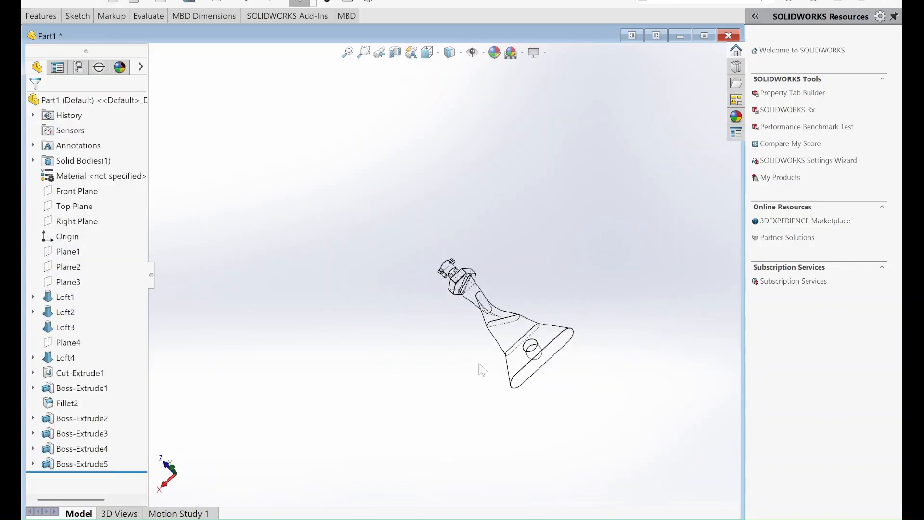
click(72, 221)
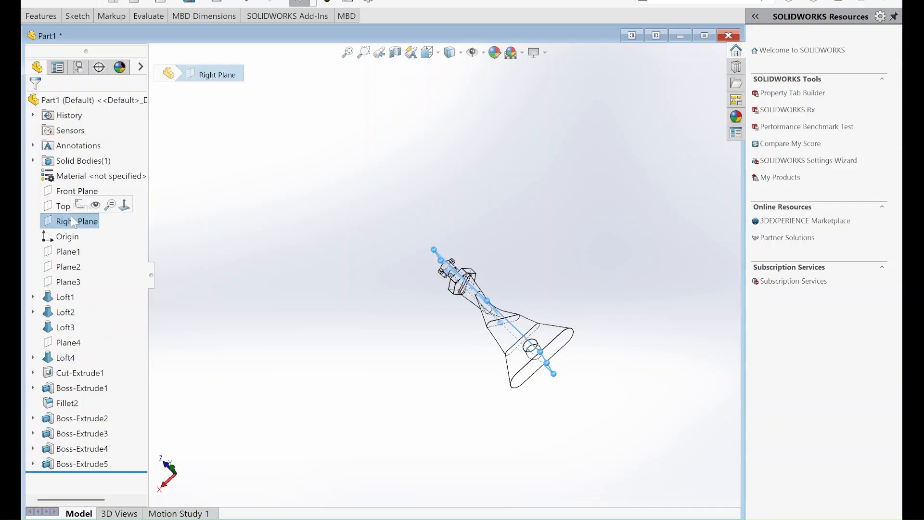
ctrl+click(81, 463)
click(42, 17)
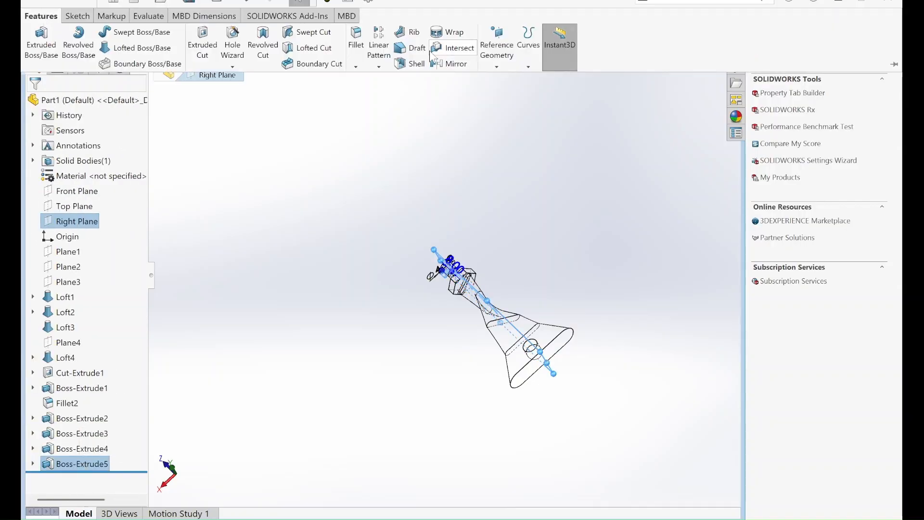
click(453, 64)
click(34, 102)
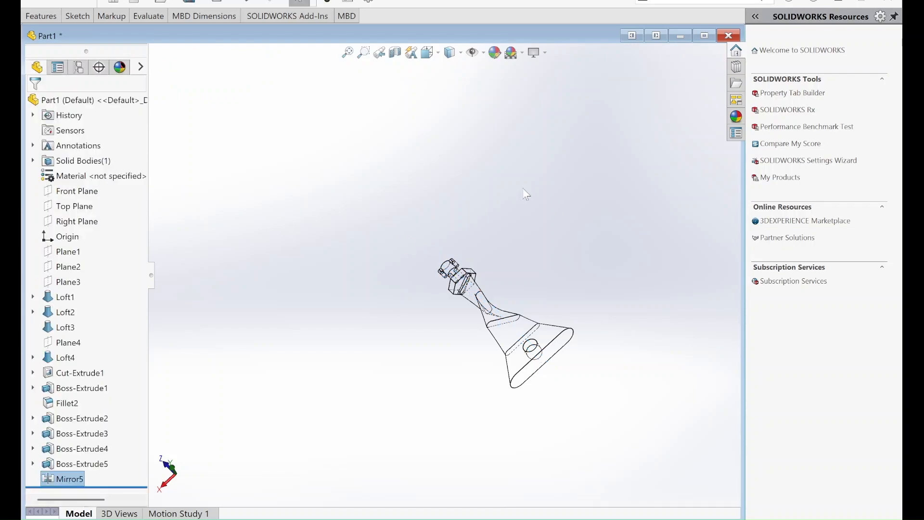
Start a new sketch on the outer end face of the two-lobed boss.
click(525, 186)
scroll(470, 264, up, 2)
middle_drag(470, 264, 476, 308)
scroll(460, 288, down, 4)
scroll(461, 291, up, 2)
click(462, 289)
click(80, 16)
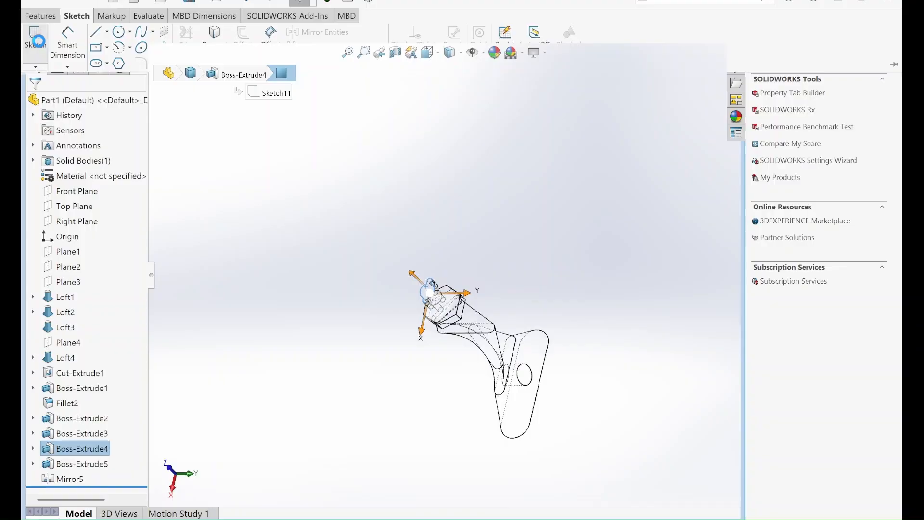
click(35, 44)
Draw a circle about 3.9 mm in diameter centred on the origin of the end face.
click(82, 17)
click(119, 32)
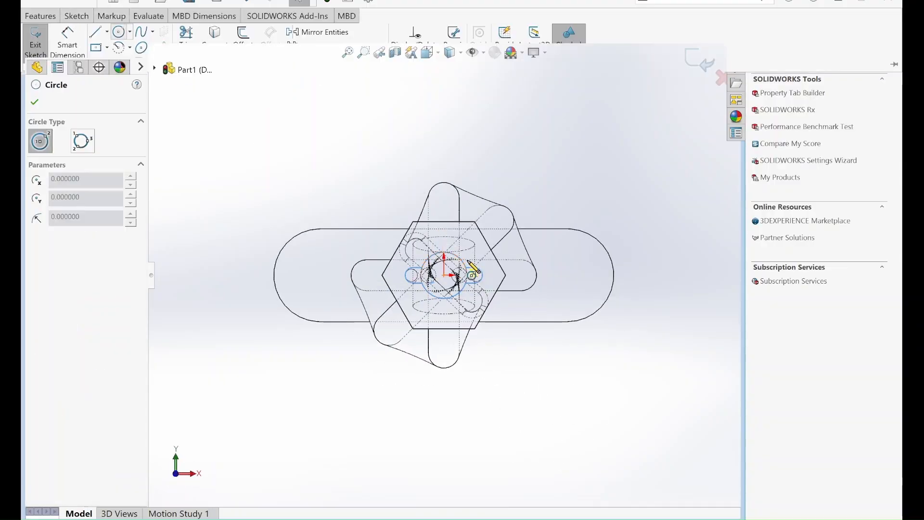
scroll(450, 280, down, 5)
click(445, 275)
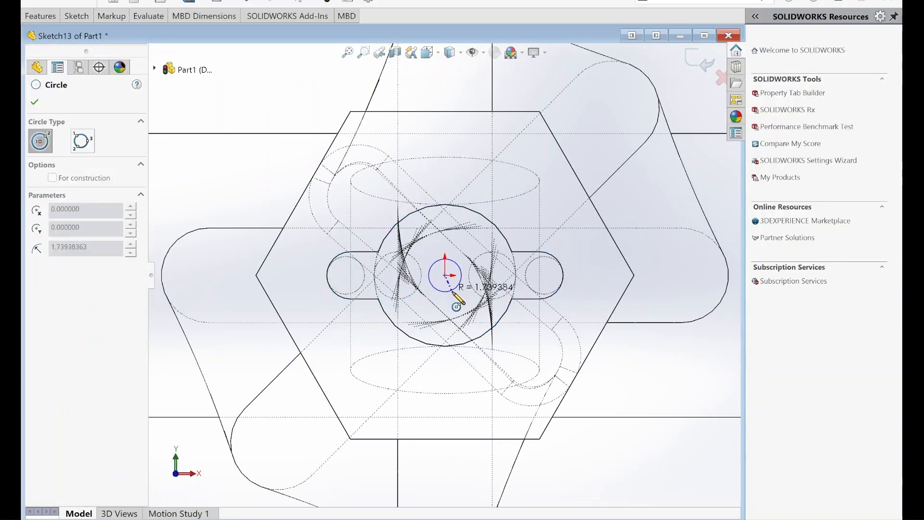
click(457, 288)
Dimension the circle centred on the two-lobed end face and set its diameter to 4 mm.
click(77, 16)
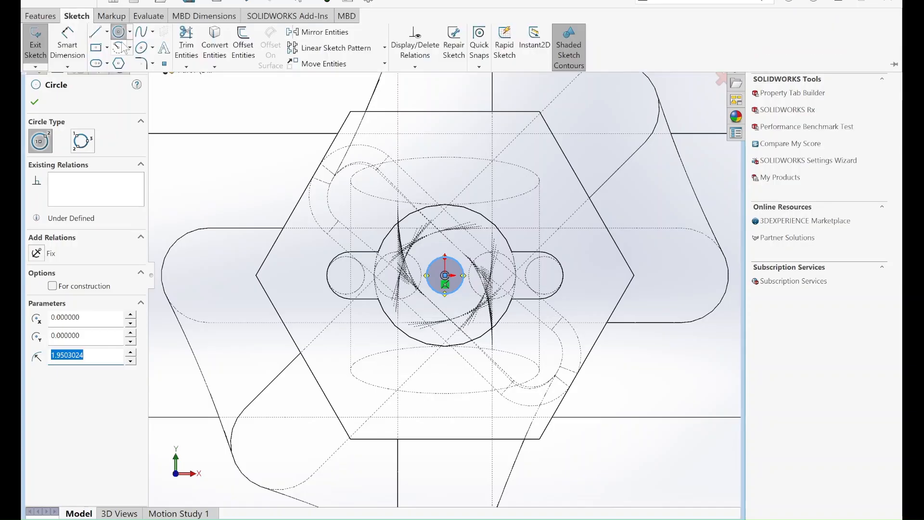
click(66, 48)
click(453, 258)
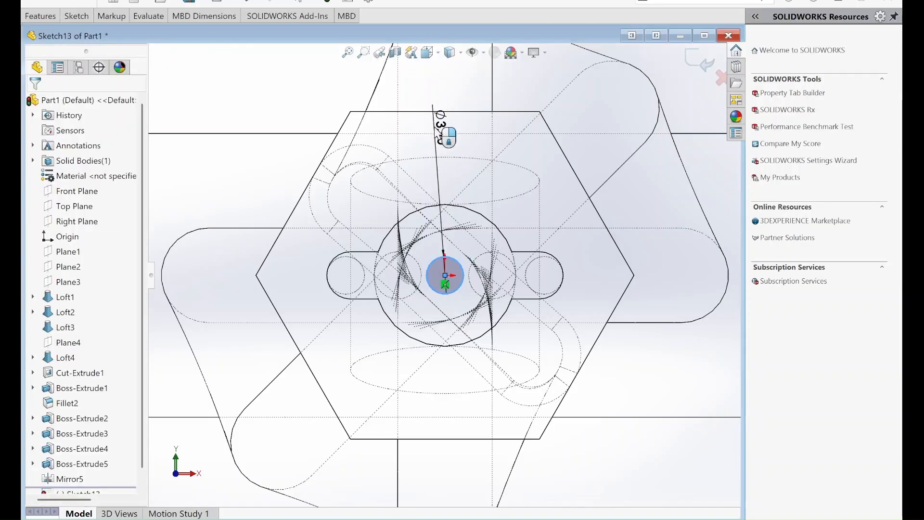
click(437, 129)
text(3)
key(Return)
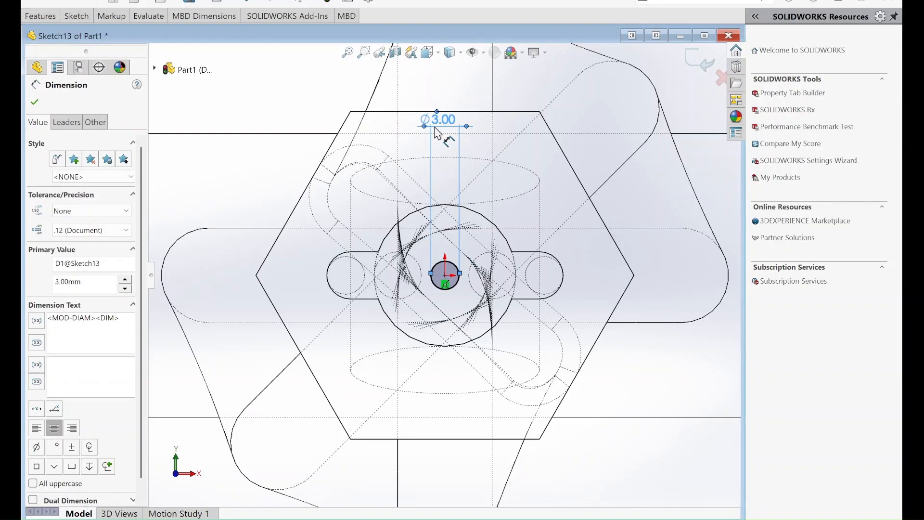
double_click(435, 128)
text(4)
key(Return)
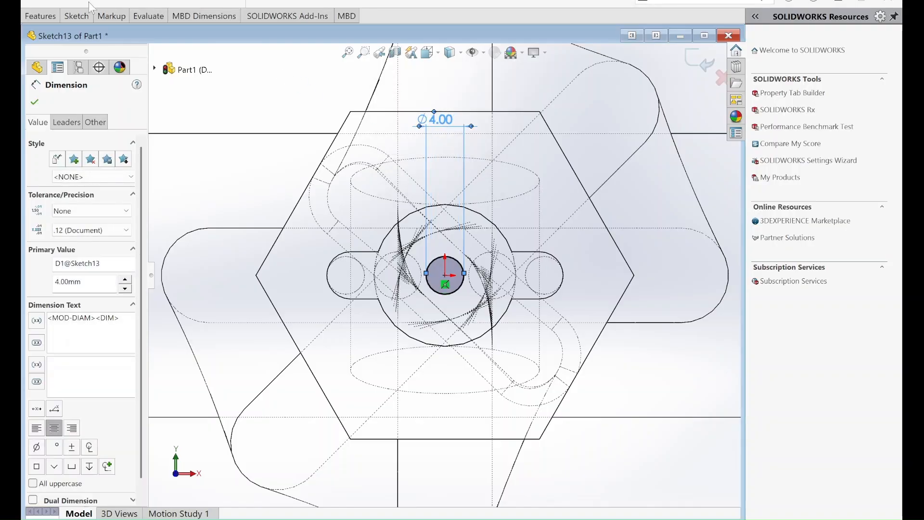
Extrude the 4 mm circle 2 mm outward from the two-lobed end face as a merged boss.
click(78, 16)
click(41, 16)
click(36, 42)
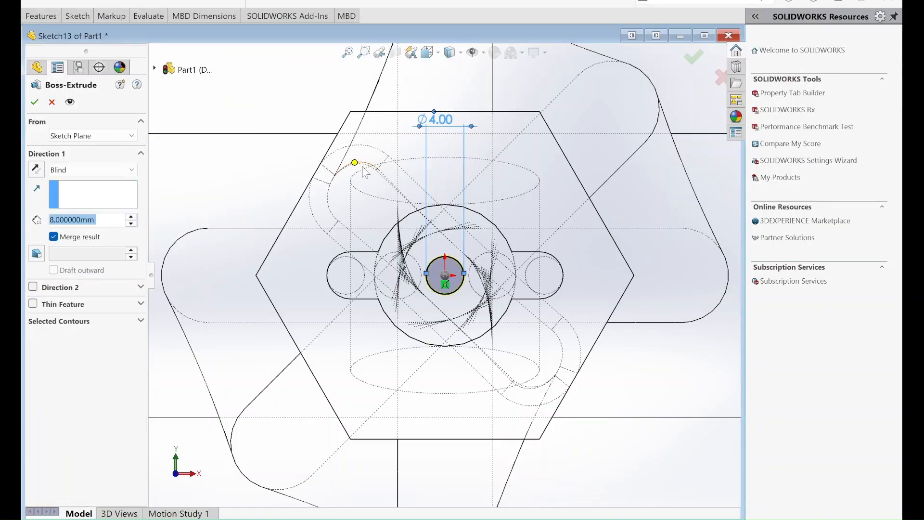
text(2)
key(Return)
click(34, 102)
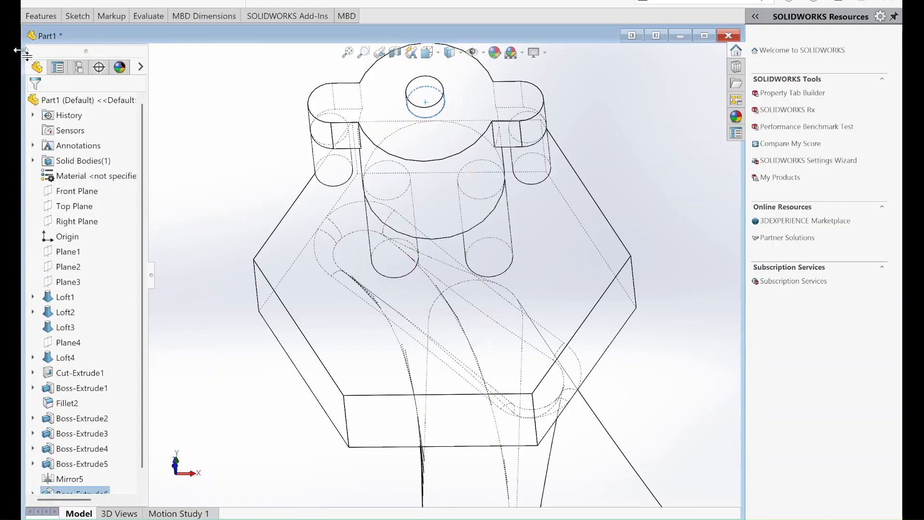
Switch the model's display style to Shaded With Edges.
click(77, 16)
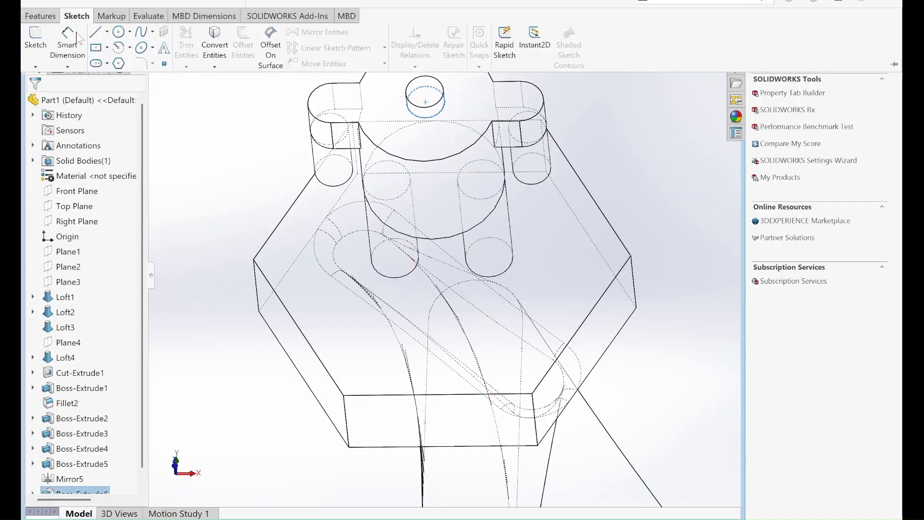
click(119, 32)
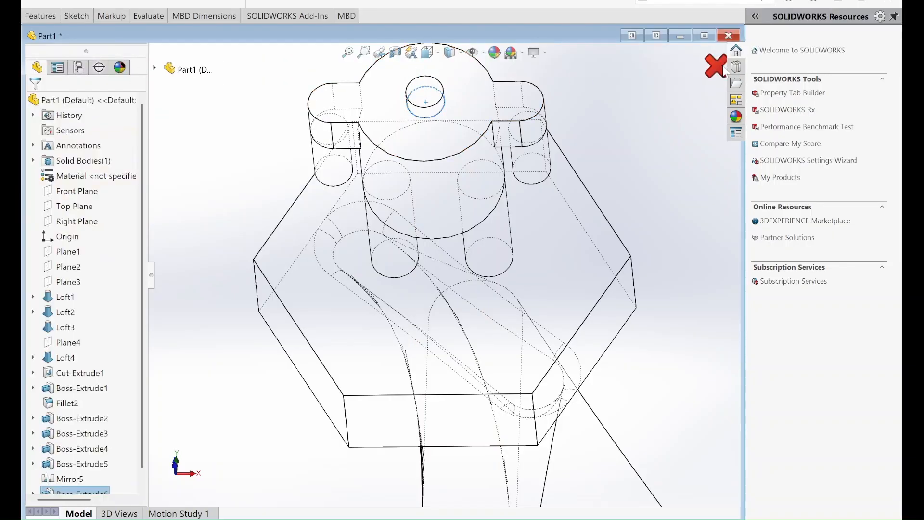
click(425, 90)
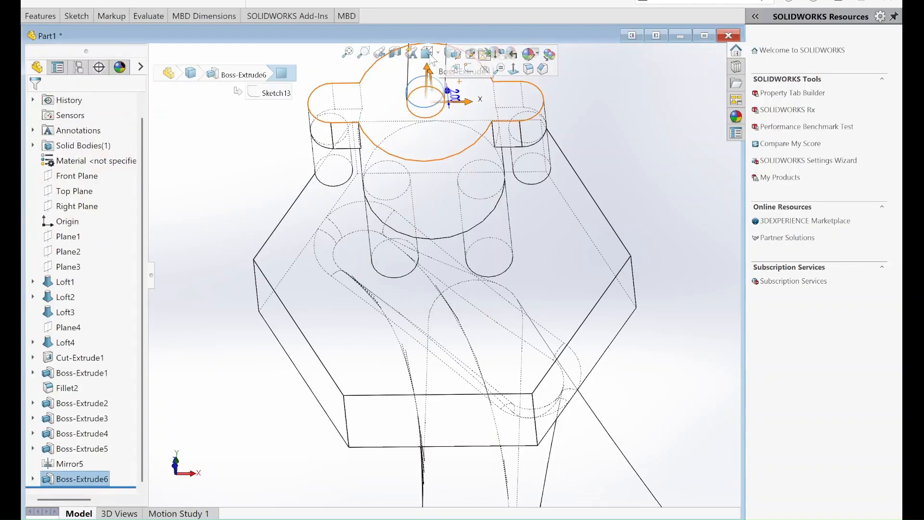
click(610, 118)
click(453, 53)
click(450, 85)
click(416, 95)
click(515, 77)
click(458, 51)
click(450, 68)
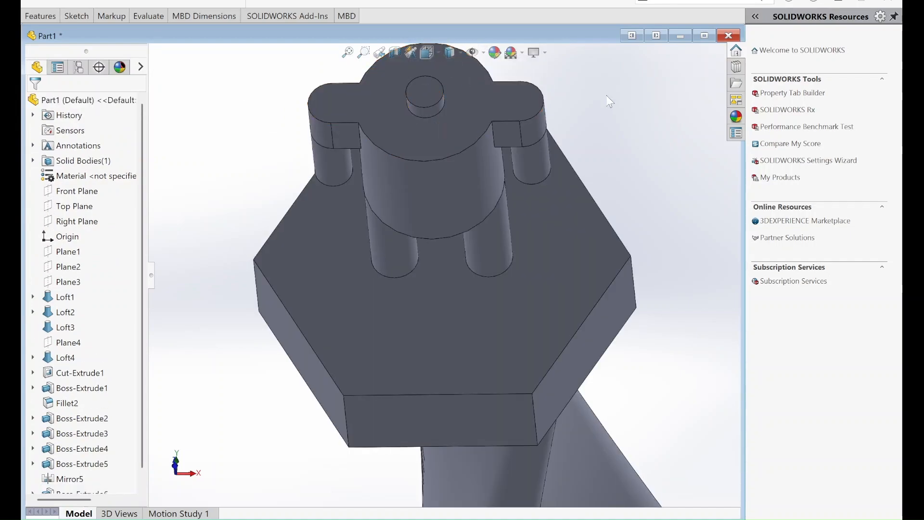
Start a sketch on the small boss's end face and draw a circle about 10.6 mm in diameter centred on the origin.
click(425, 92)
click(76, 16)
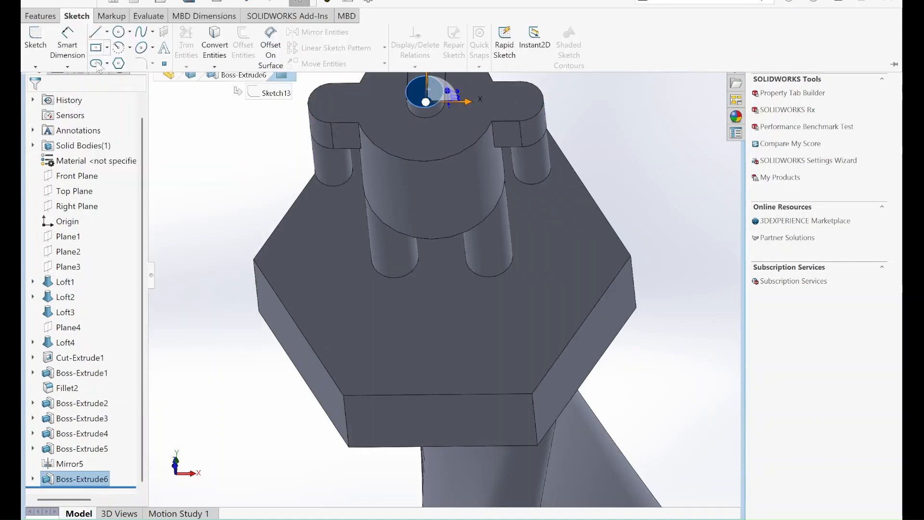
click(35, 46)
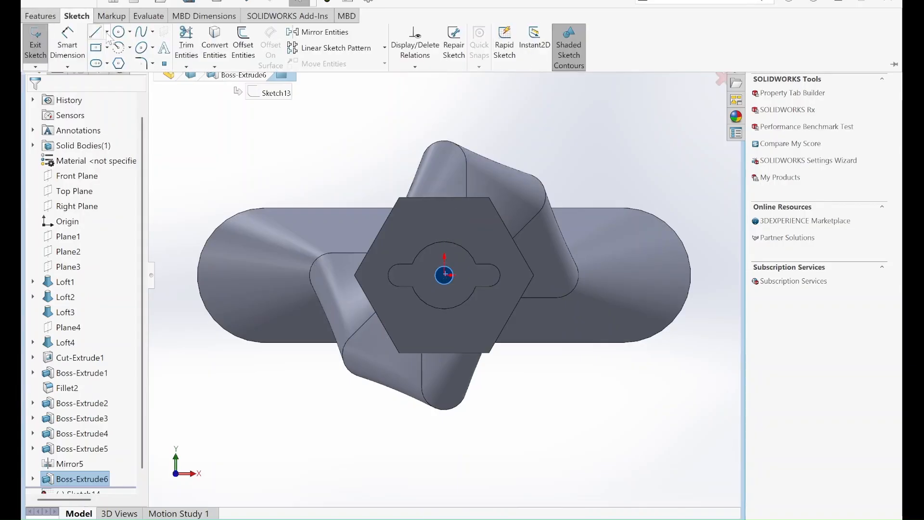
click(119, 32)
scroll(443, 294, down, 6)
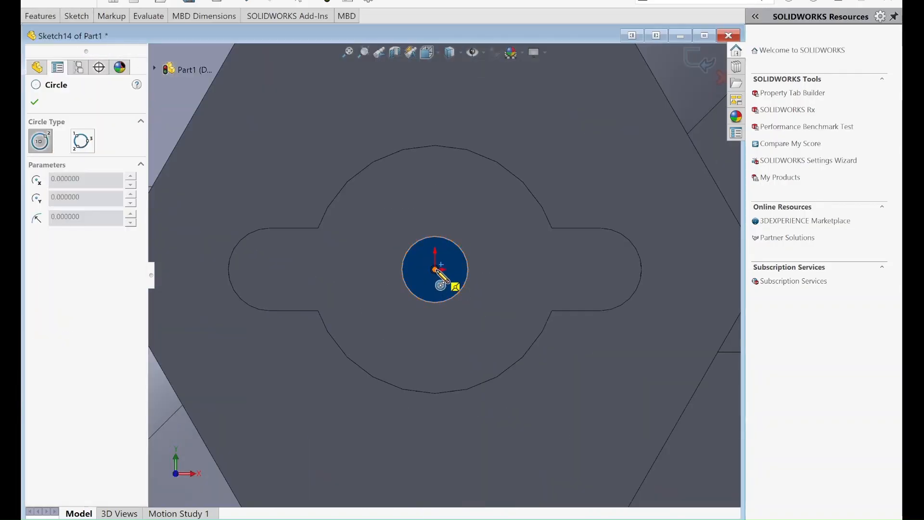
click(435, 269)
click(495, 332)
Dimension the new circle on the small boss's end face with a diameter of 10 mm.
click(77, 16)
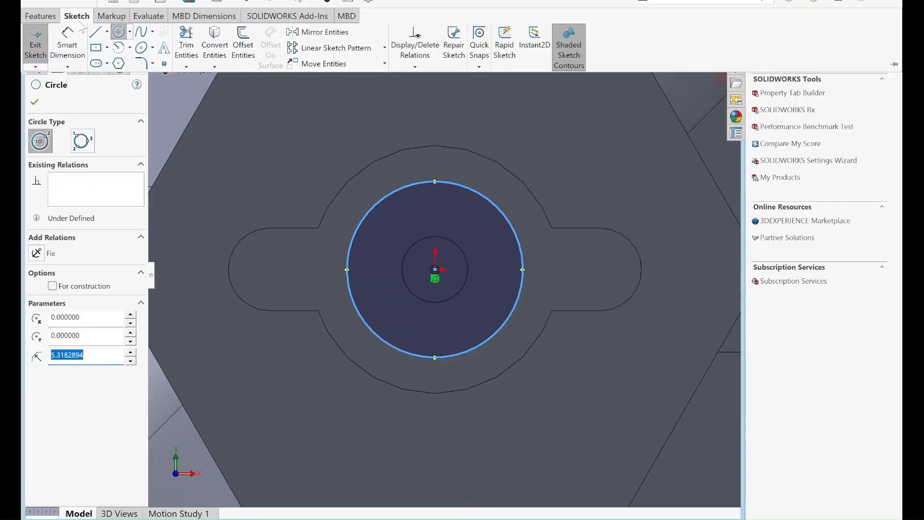
click(41, 16)
key(Escape)
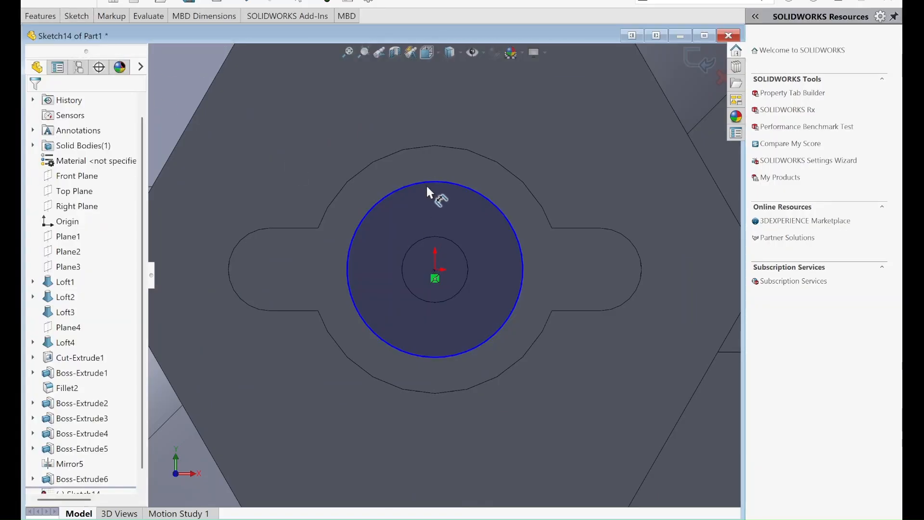
click(428, 184)
click(423, 126)
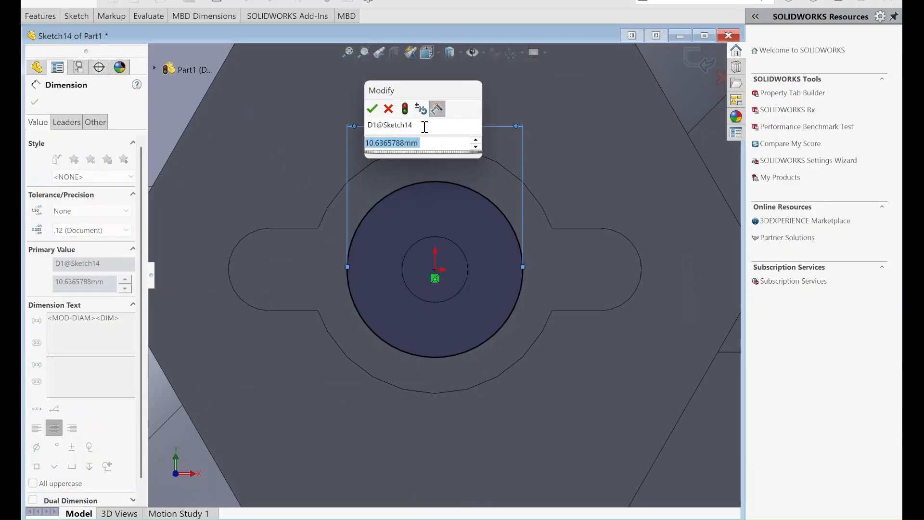
text(10)
key(Return)
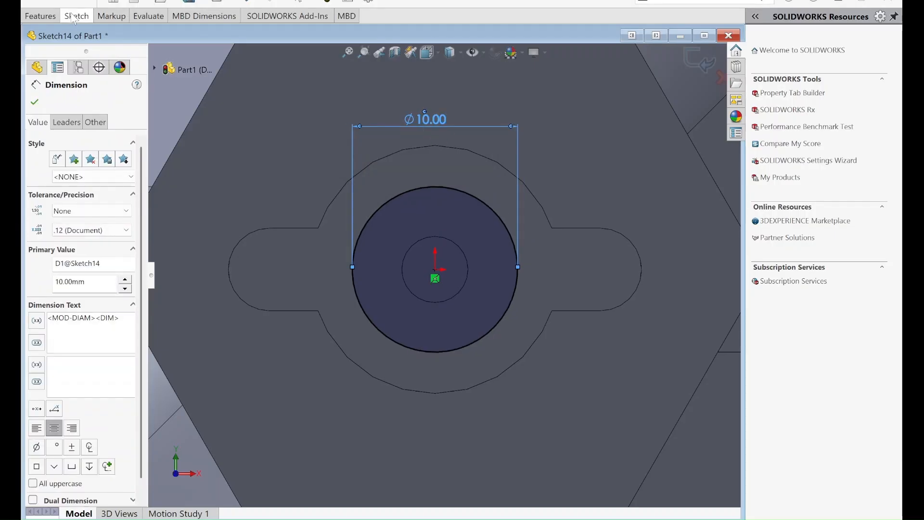
Extrude the 10 mm circle 8 mm outward from the small boss as a merged head cylinder.
click(42, 16)
click(29, 44)
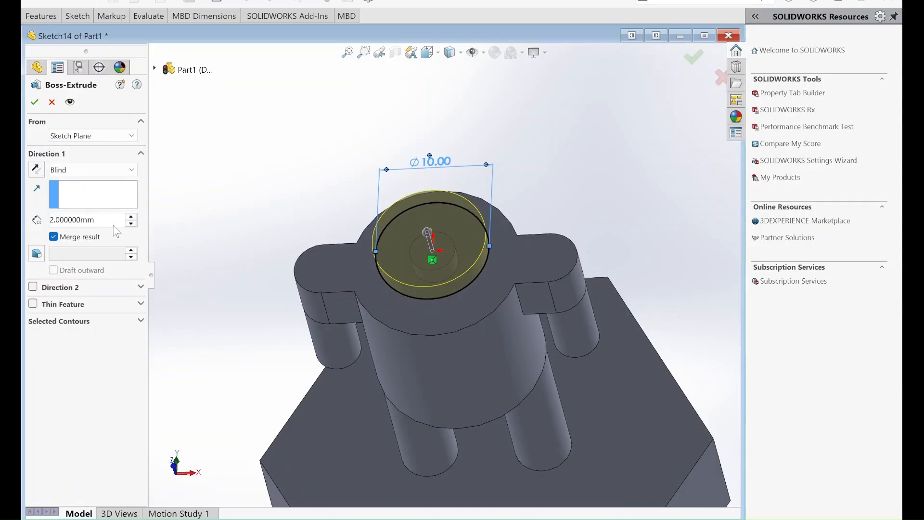
text(20)
key(Return)
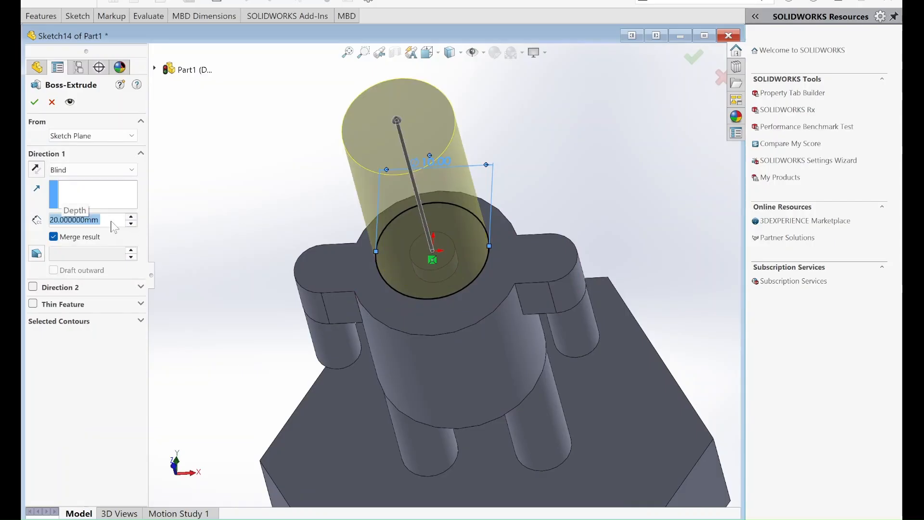
text(10)
key(Return)
text(8)
key(Return)
click(34, 101)
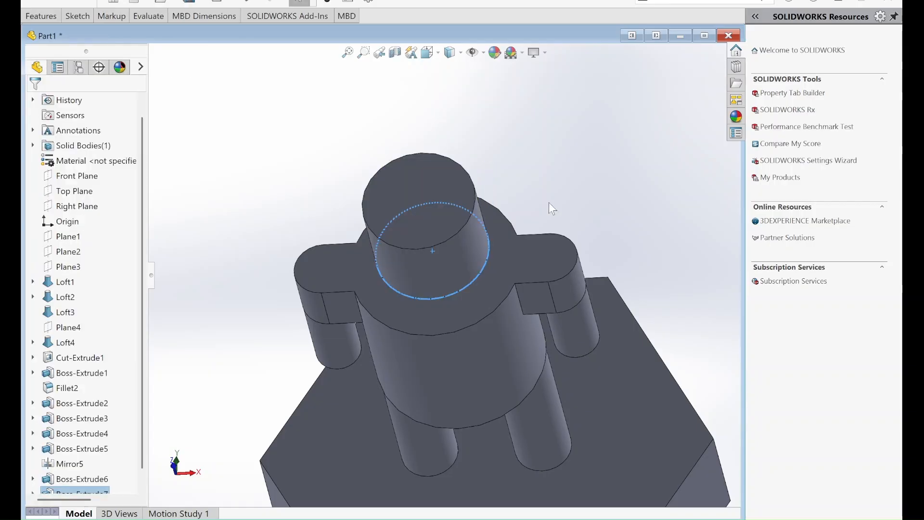
Fillet the upper and lower circular edges of the head cylinder with a symmetric radius larger than 2 mm.
scroll(551, 203, up, 4)
middle_drag(542, 218, 558, 124)
scroll(512, 297, up, 4)
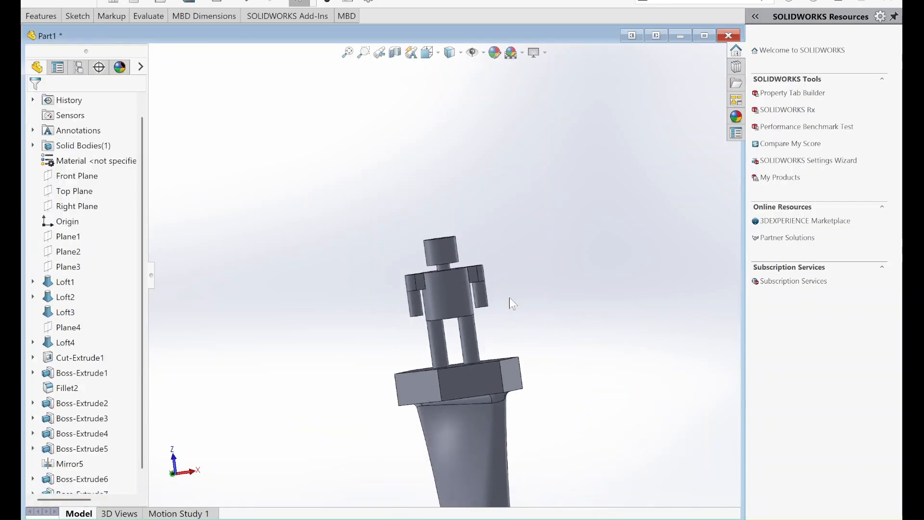
scroll(426, 218, down, 8)
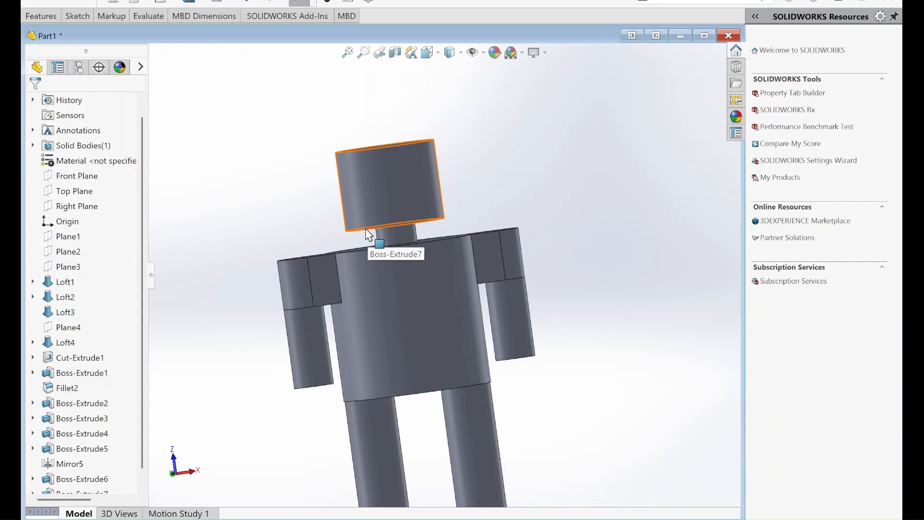
scroll(366, 233, down, 4)
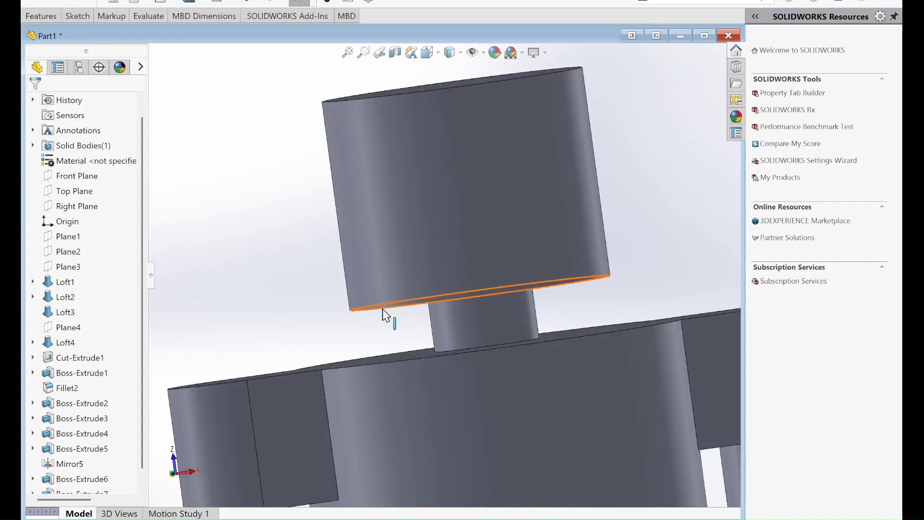
click(382, 308)
ctrl+click(358, 96)
click(437, 77)
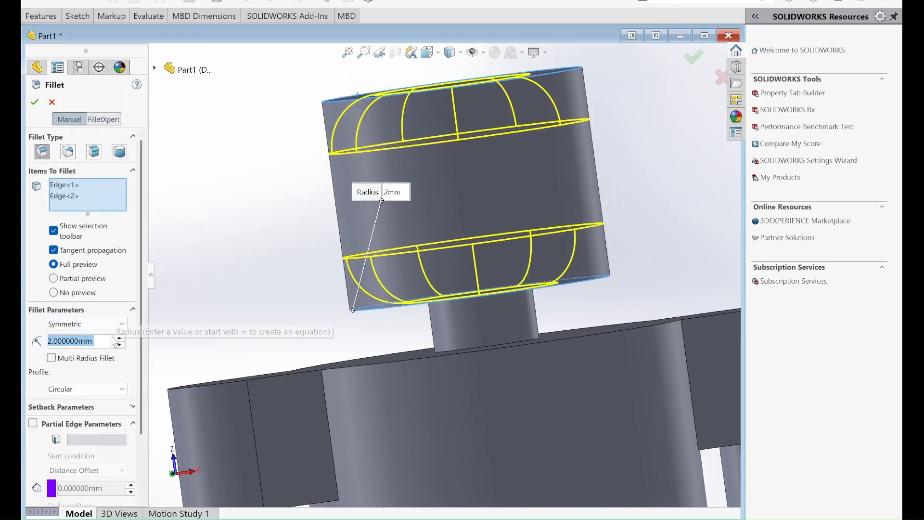
scroll(112, 339, up, 1)
click(35, 103)
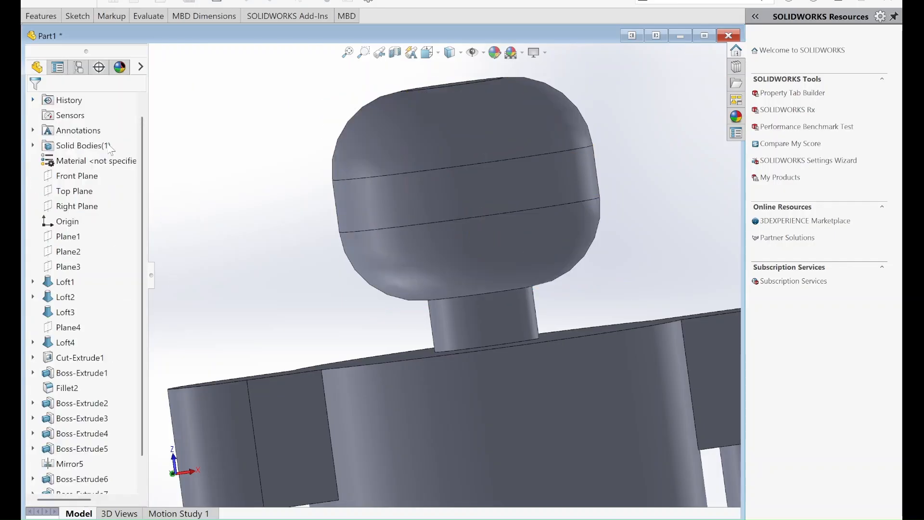
Fillet the lower end edges of both arm pins with a 2 mm radius.
scroll(313, 250, up, 8)
scroll(534, 386, down, 5)
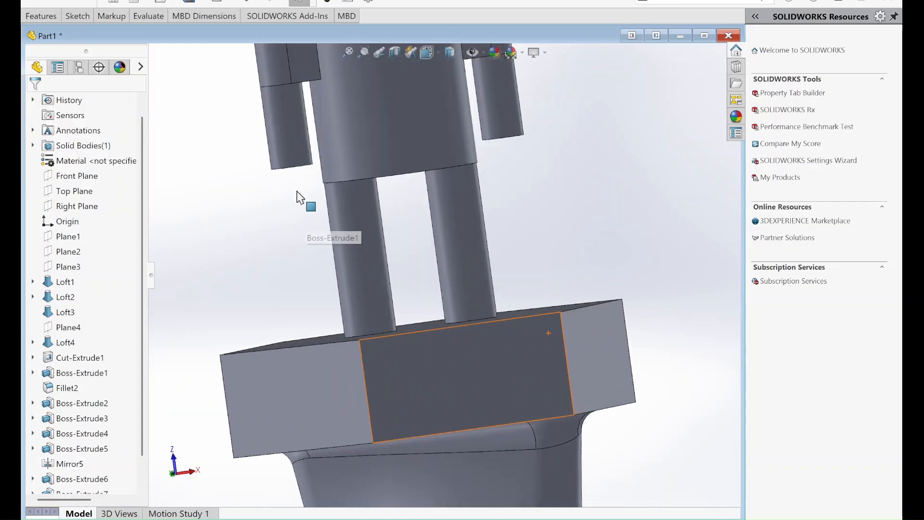
click(291, 167)
ctrl+click(498, 138)
click(579, 116)
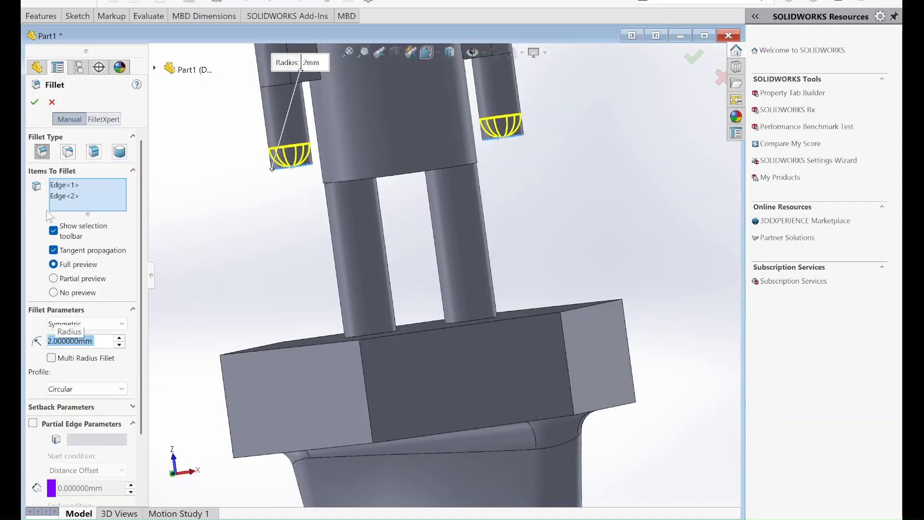
click(35, 102)
Fillet the complete upper outline of the two-lobed torso, both arcs and both shoulder lobes, with a 2 mm radius.
scroll(385, 260, up, 6)
scroll(376, 261, down, 6)
scroll(374, 253, up, 5)
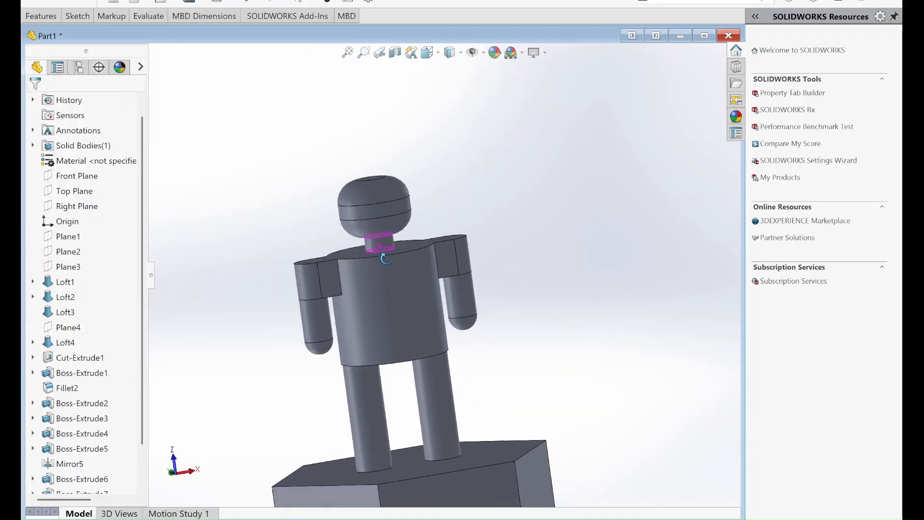
scroll(355, 275, up, 2)
scroll(402, 270, down, 8)
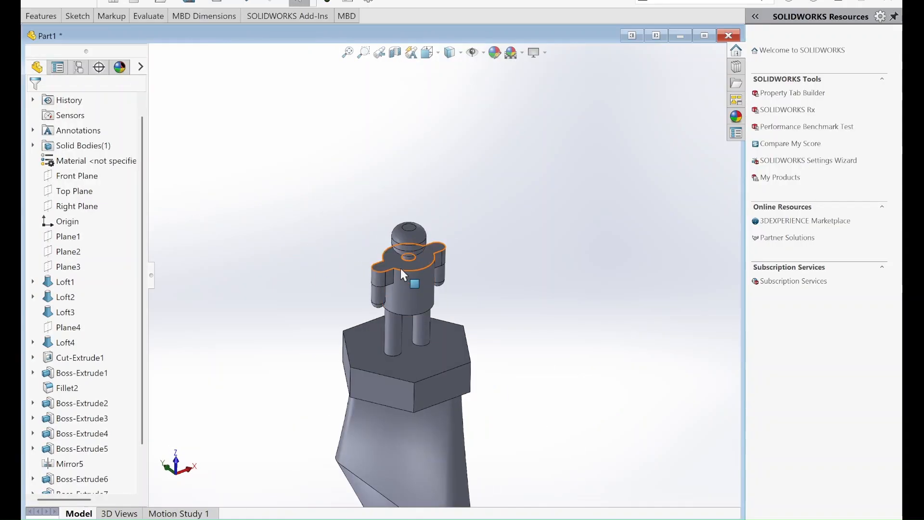
click(420, 276)
click(501, 255)
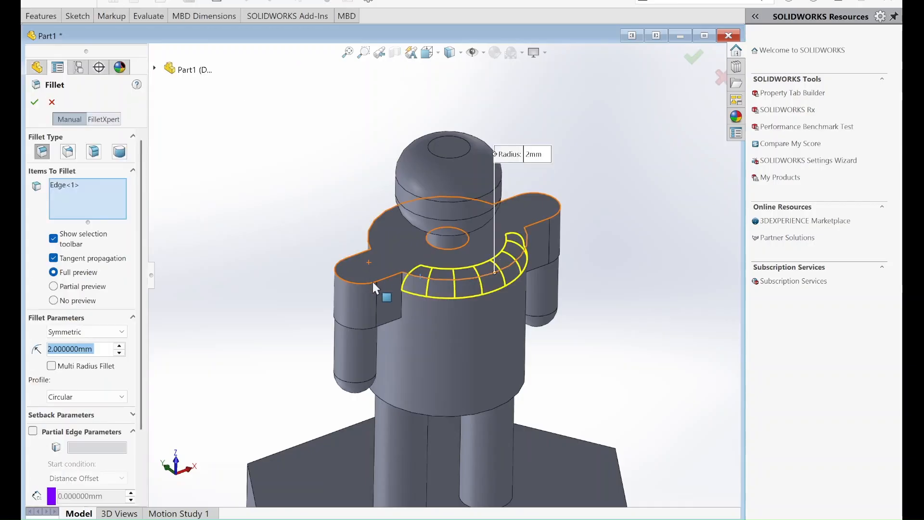
click(384, 276)
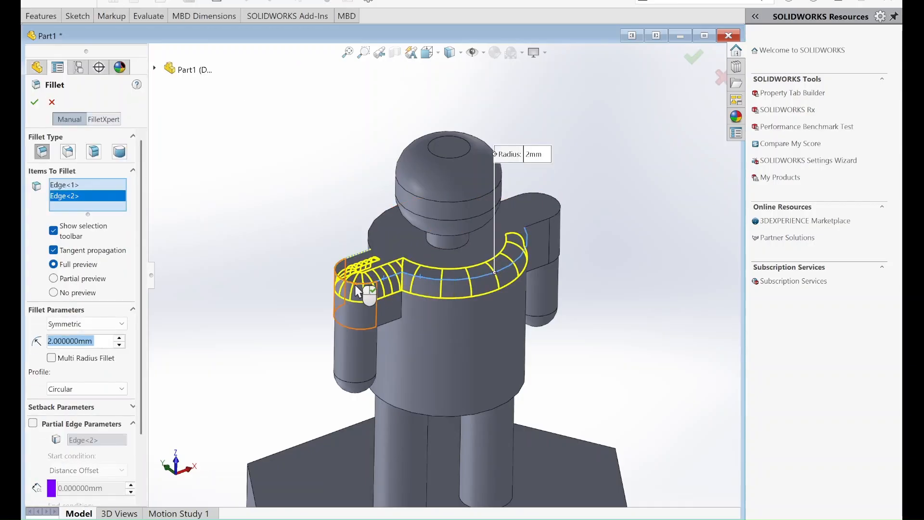
click(375, 221)
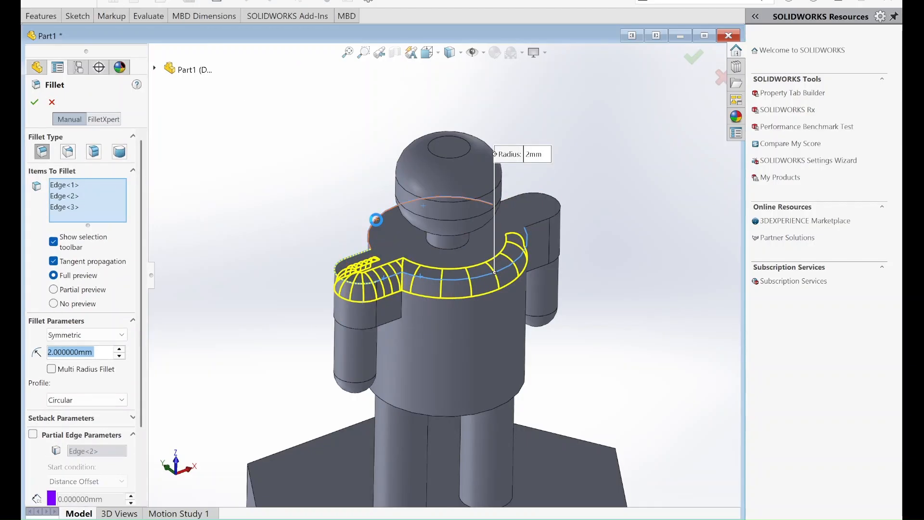
click(545, 218)
click(692, 58)
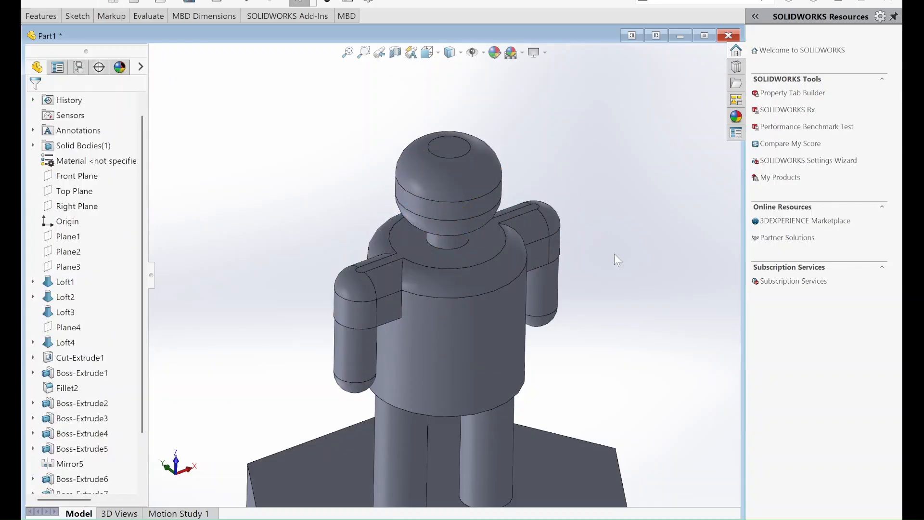
Fillet the lower circular edge of the torso above the leg pins with a 2 mm radius.
scroll(601, 251, up, 6)
scroll(442, 293, down, 5)
click(440, 279)
click(524, 257)
scroll(584, 268, up, 6)
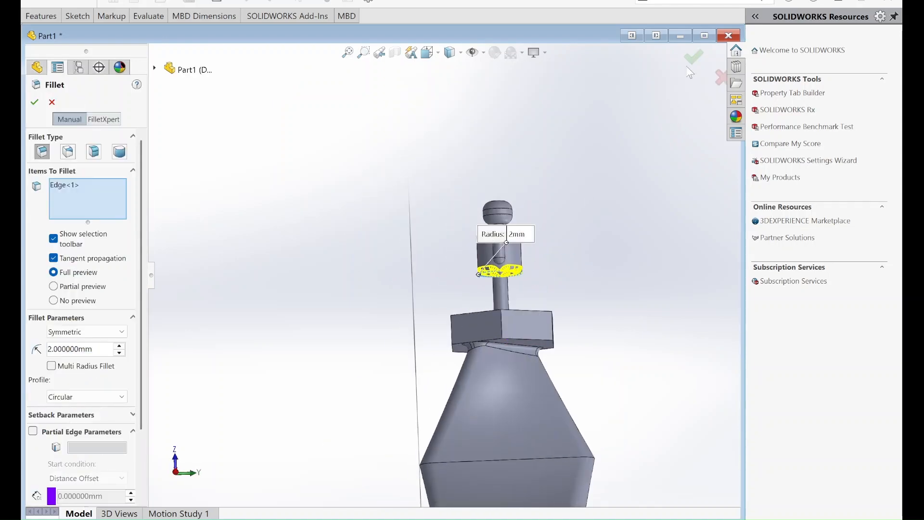
click(692, 57)
scroll(457, 284, up, 3)
middle_drag(456, 281, 453, 276)
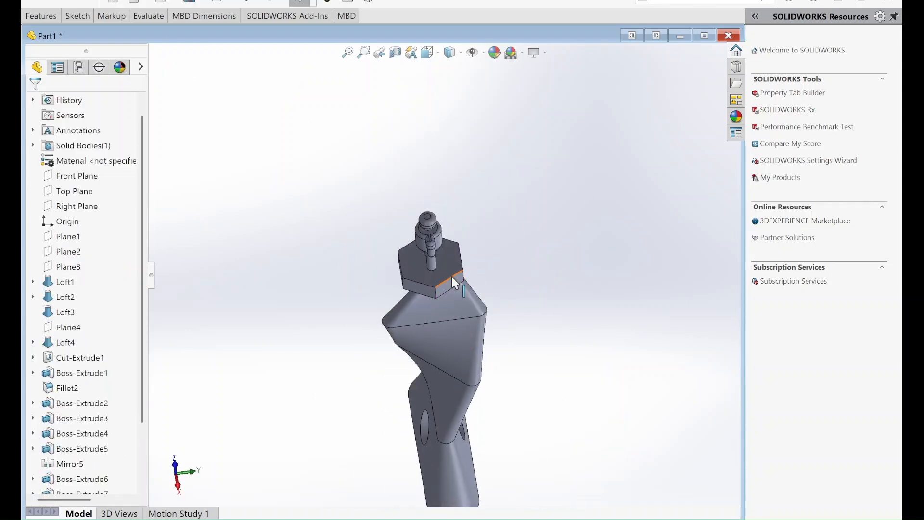
click(453, 276)
click(535, 258)
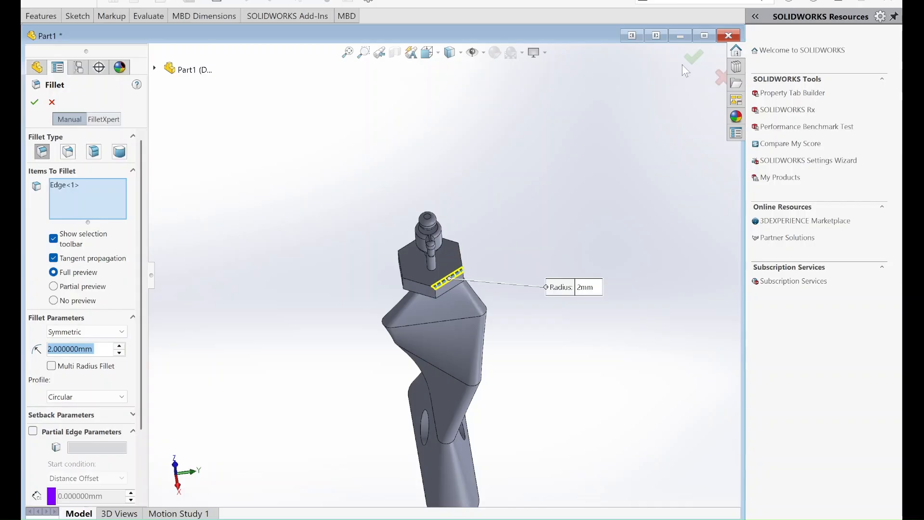
click(716, 72)
Fillet all edges of the hexagonal platform's top face with a 2 mm radius.
click(455, 262)
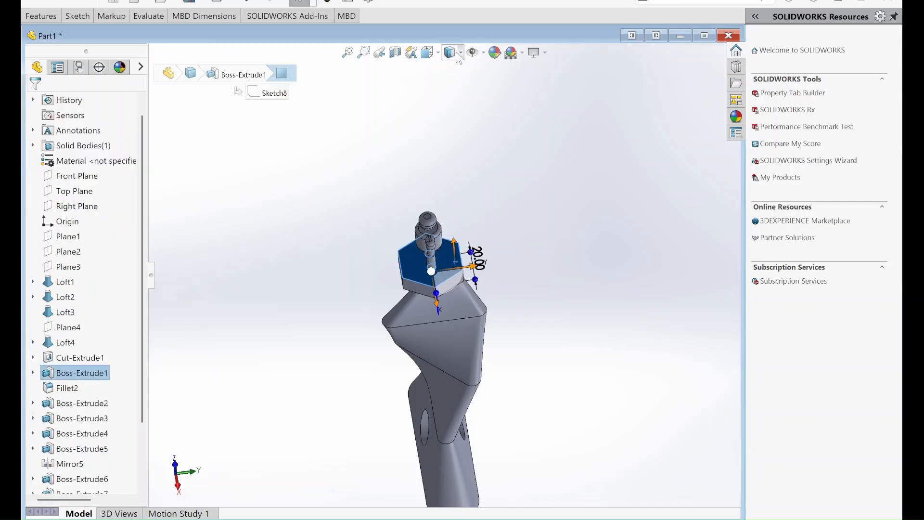
click(37, 19)
click(360, 44)
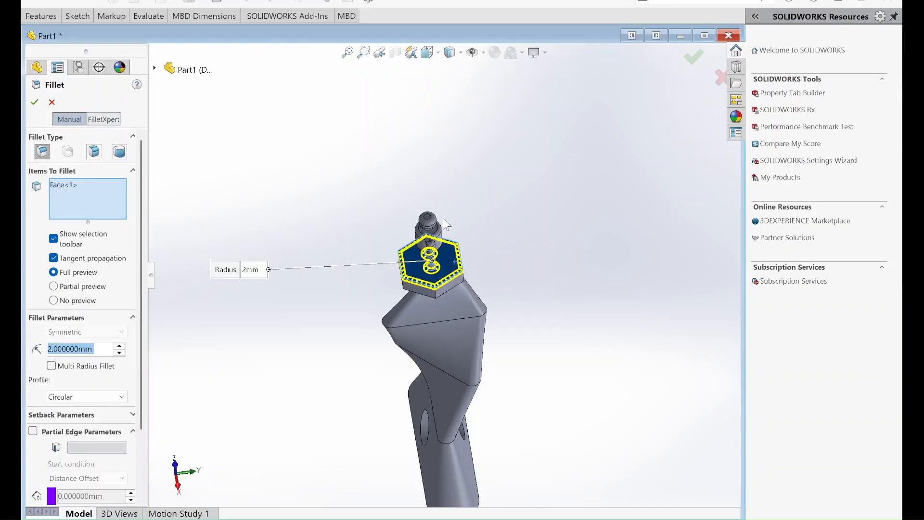
click(35, 102)
Fillet the edges of both underside faces of the hexagonal platform with a 2 mm radius.
middle_drag(565, 229, 415, 272)
click(415, 271)
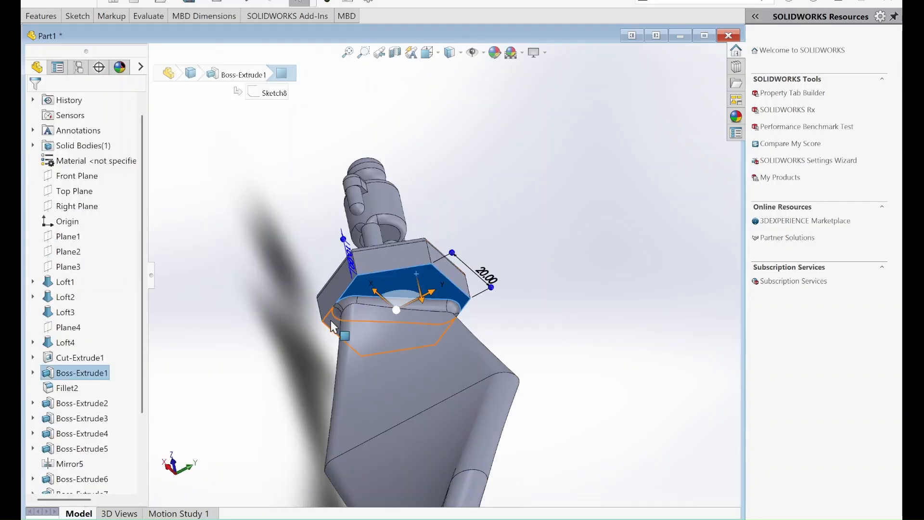
click(54, 20)
click(360, 44)
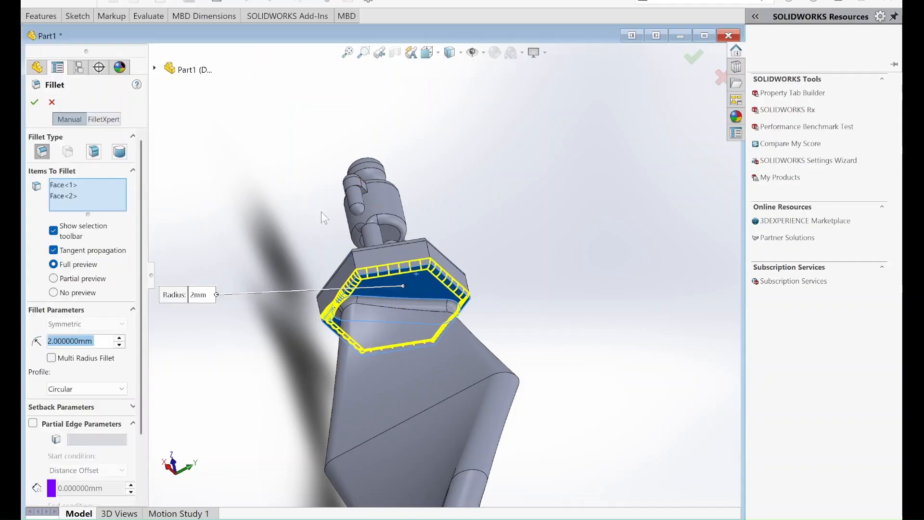
click(693, 54)
Display the part shaded without edge lines and bring the figure on the platform into close view.
scroll(536, 206, up, 8)
middle_drag(477, 272, 640, 284)
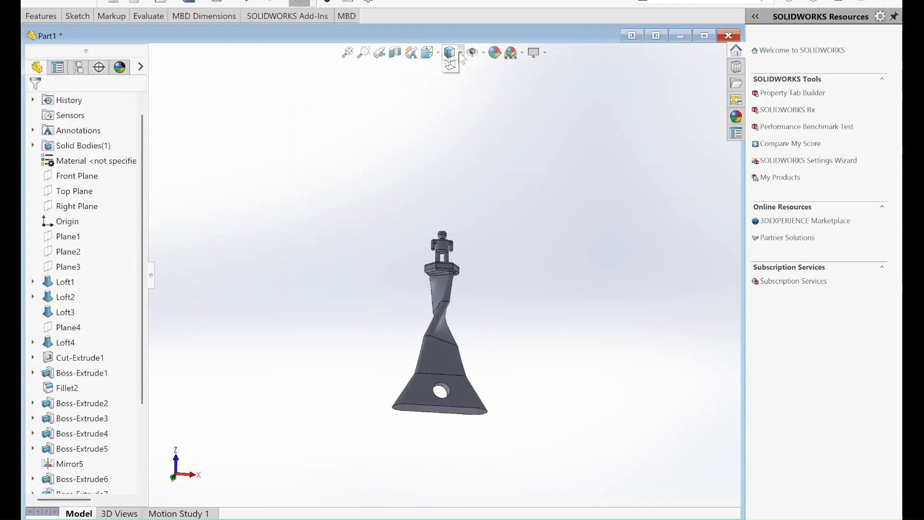
scroll(464, 282, down, 5)
scroll(424, 195, up, 5)
middle_drag(635, 196, 422, 290)
scroll(423, 263, down, 5)
scroll(58, 298, down, 3)
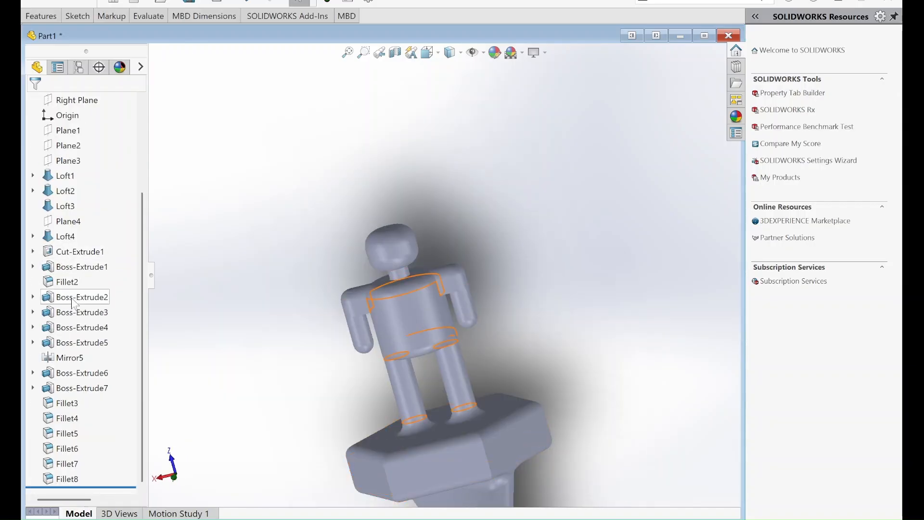
Select Boss-Extrude2 to Boss-Extrude7, Mirror5 and Fillet3 to Fillet7, and start editing their appearance.
click(73, 302)
ctrl+click(73, 313)
ctrl+click(73, 328)
ctrl+click(75, 343)
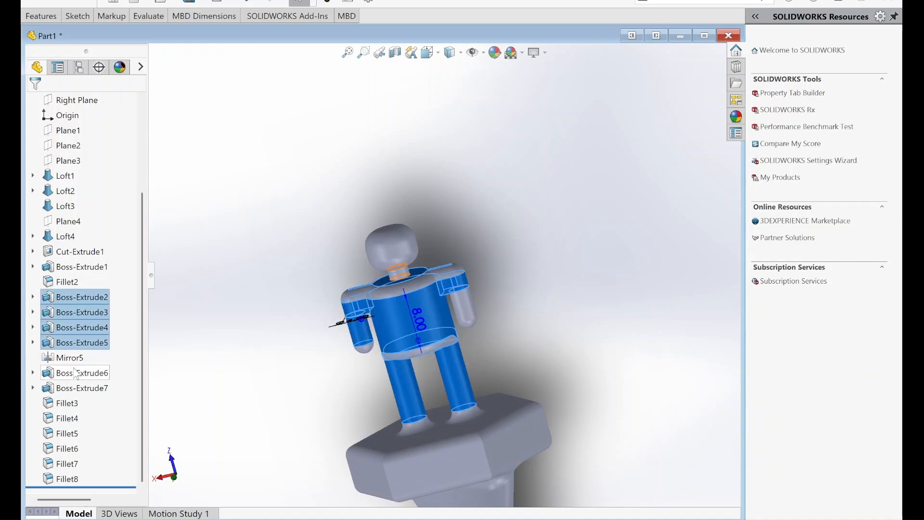
ctrl+click(69, 358)
ctrl+click(74, 388)
ctrl+click(68, 403)
ctrl+click(67, 417)
ctrl+click(68, 434)
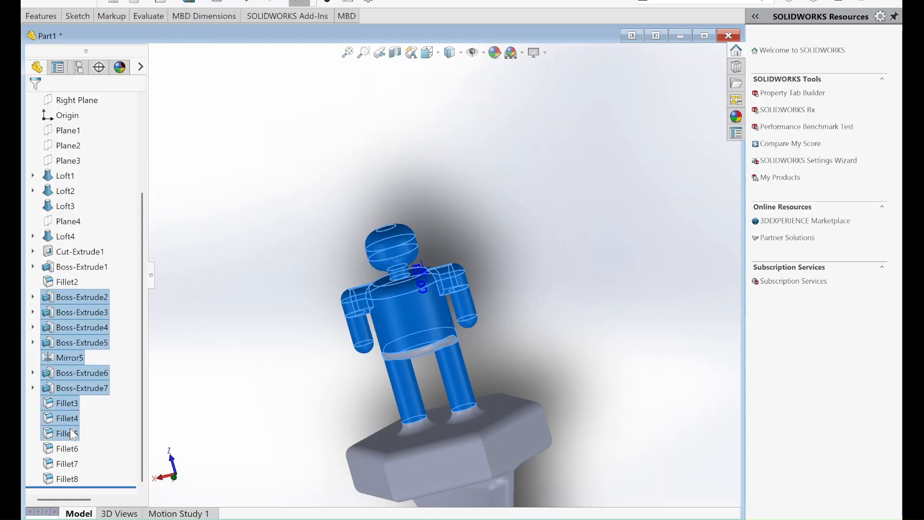
ctrl+click(66, 449)
ctrl+click(65, 464)
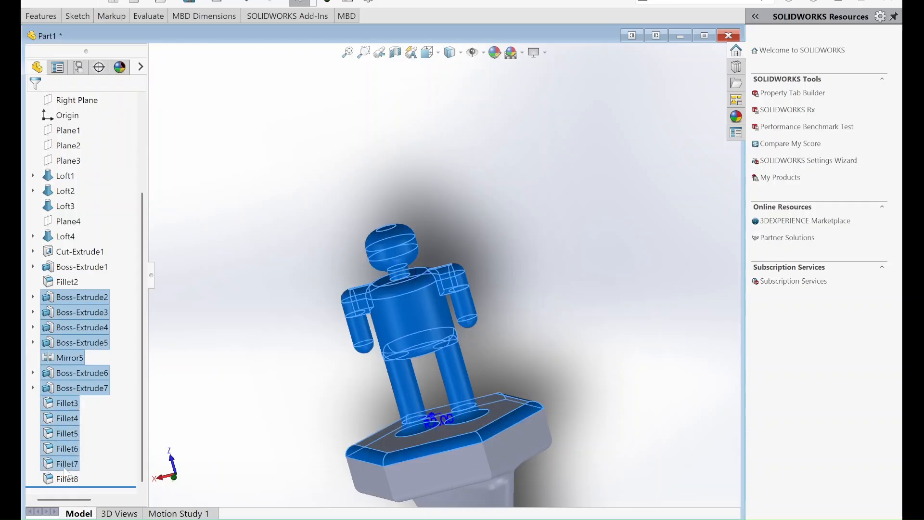
click(495, 51)
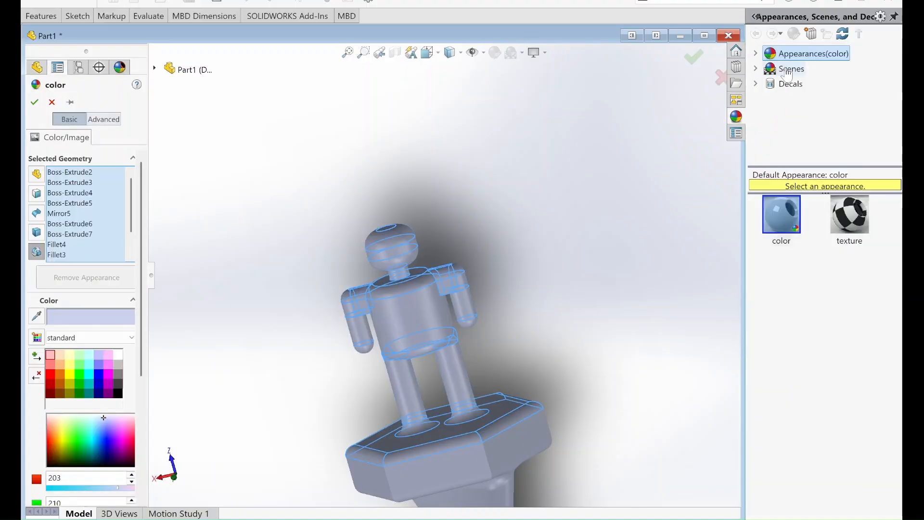
Browse the appearance library's plastic, metal, glass, solid, lights, fabric, organic, stone and miscellaneous categories for a suitable finish.
click(756, 54)
click(777, 70)
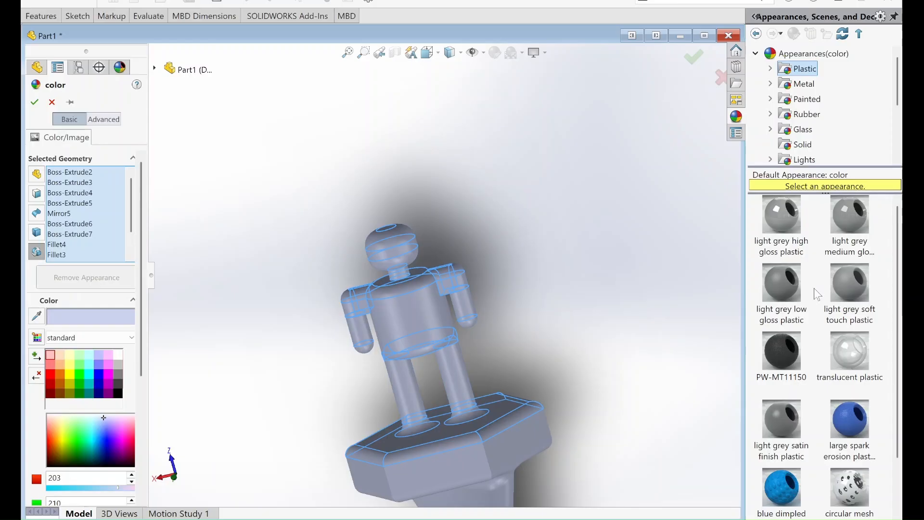
scroll(861, 376, down, 2)
scroll(847, 370, up, 2)
scroll(818, 381, down, 1)
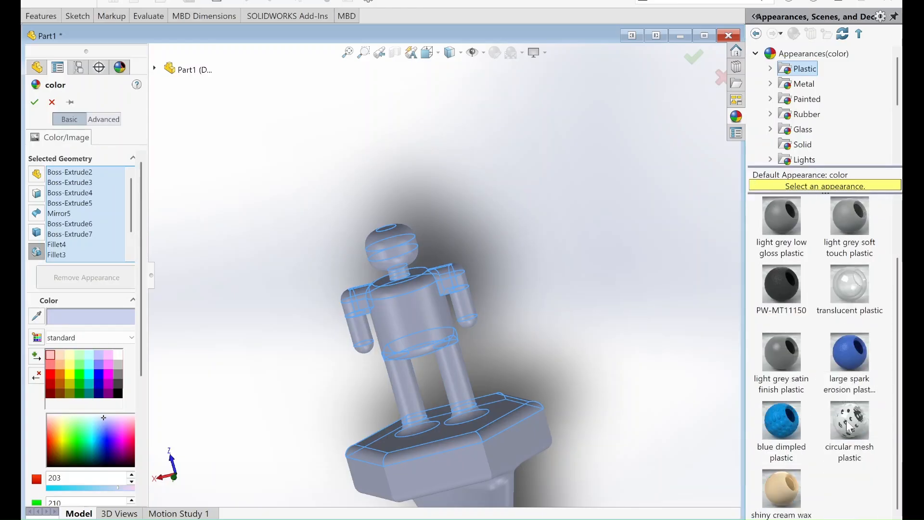
scroll(804, 236, up, 1)
key(Down)
key(Down)
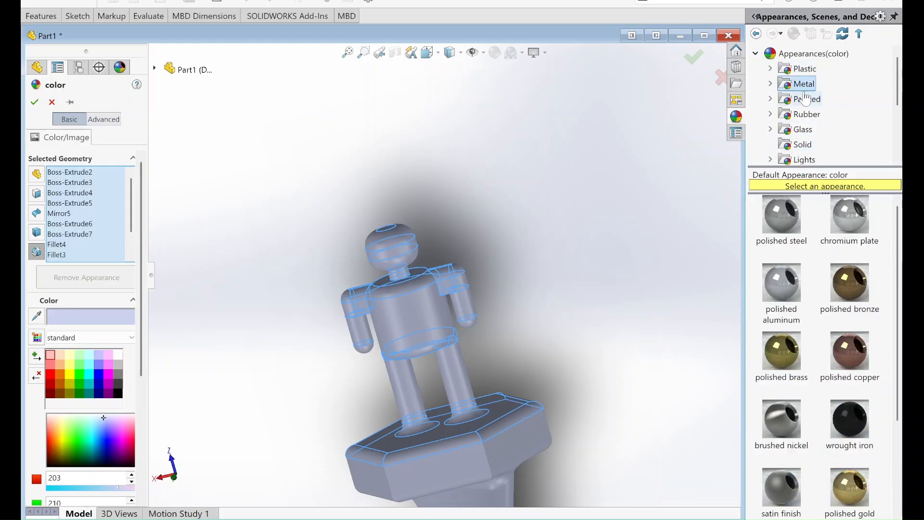
click(803, 129)
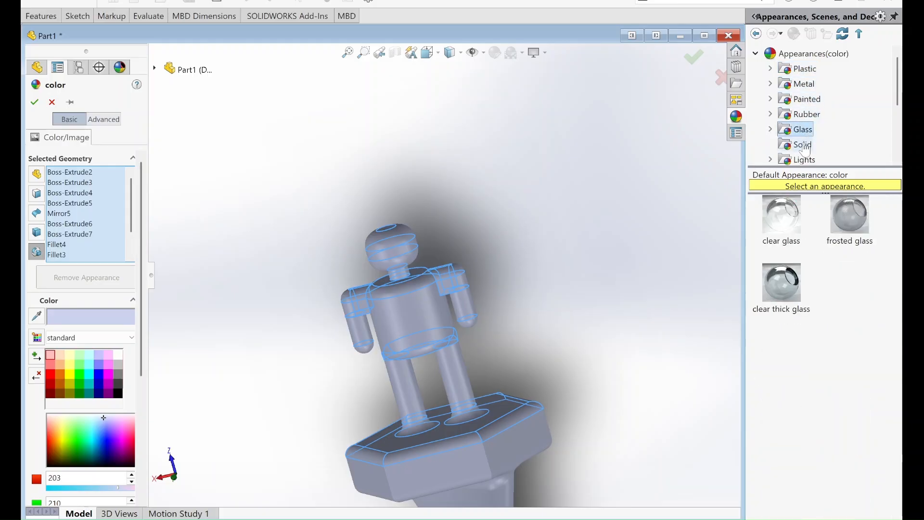
click(803, 144)
click(803, 160)
scroll(803, 154, down, 2)
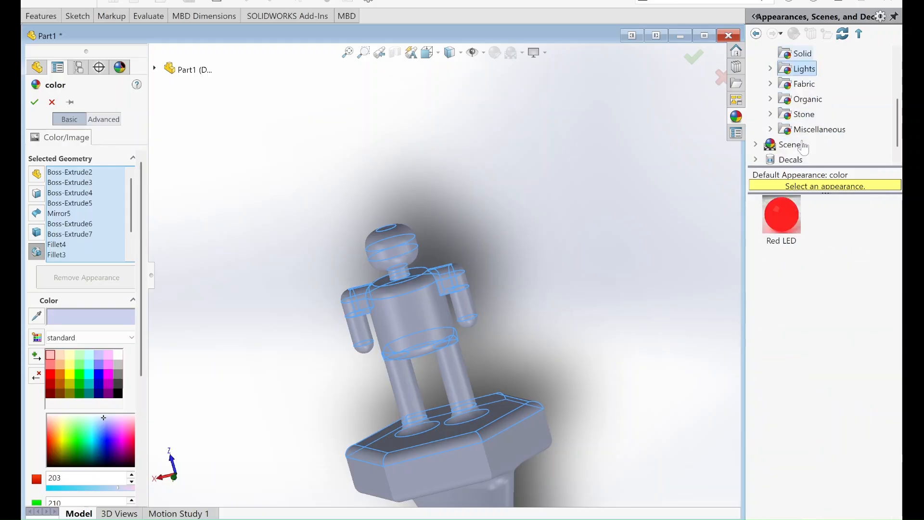
click(804, 84)
click(804, 99)
click(802, 114)
click(803, 129)
click(794, 145)
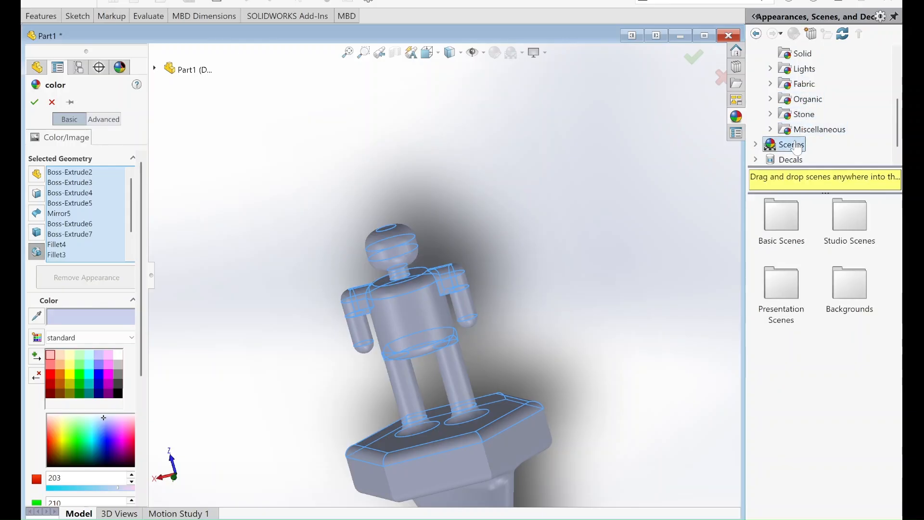
scroll(797, 147, up, 2)
click(801, 70)
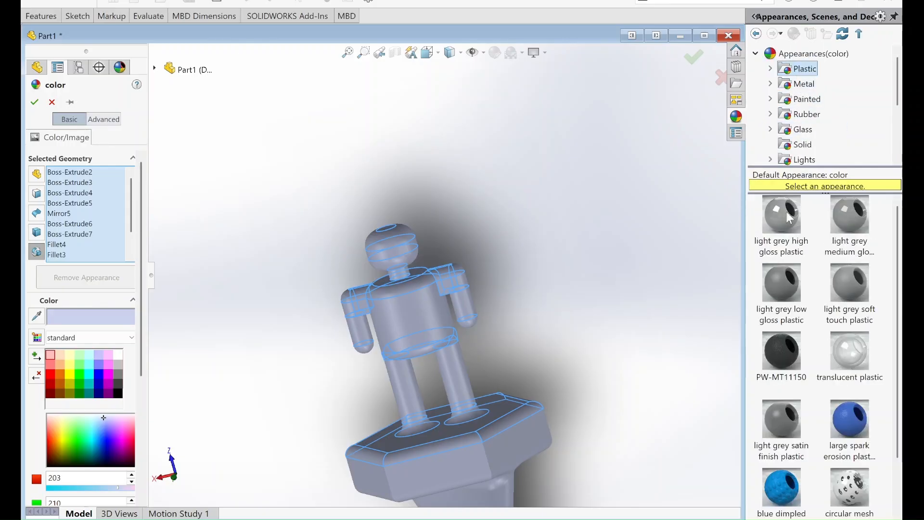
Try the clear glass appearance on the selected figure and fillet features.
click(793, 85)
click(800, 99)
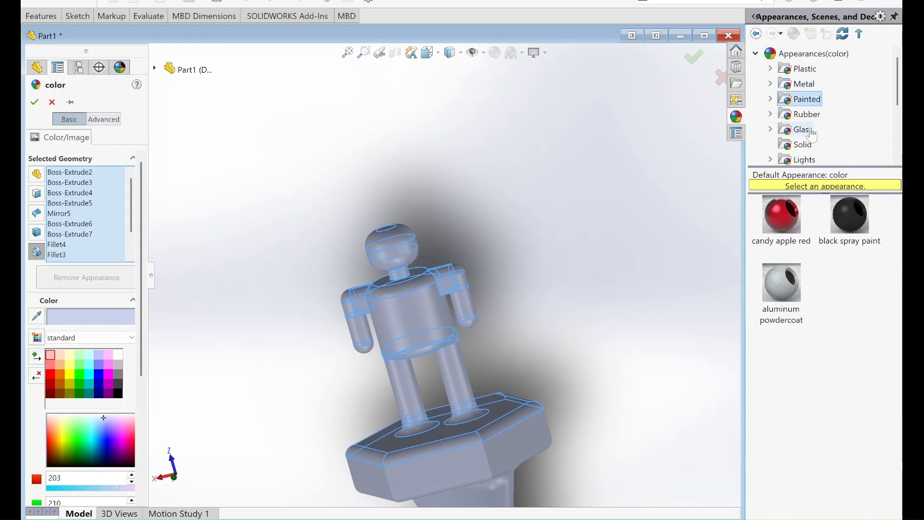
click(803, 130)
click(793, 207)
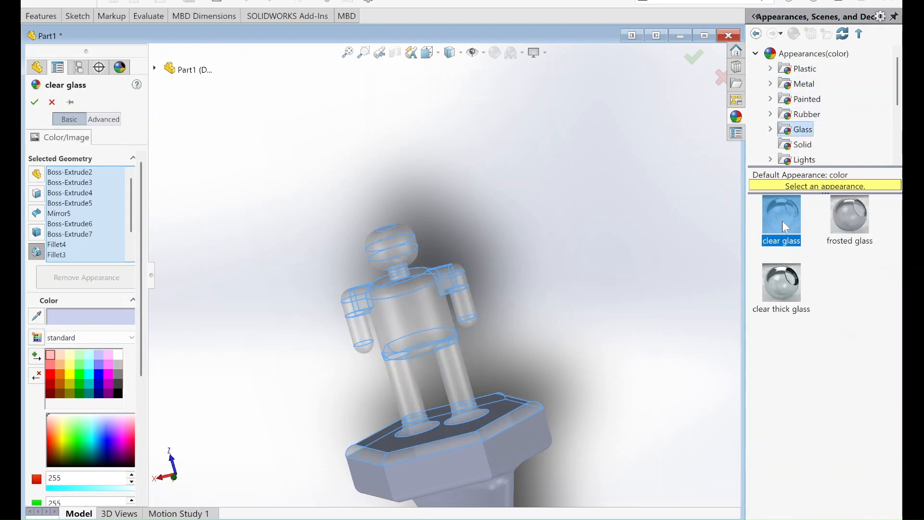
Apply the light grey soft touch plastic appearance to the selected figure and fillet features.
click(803, 85)
click(799, 73)
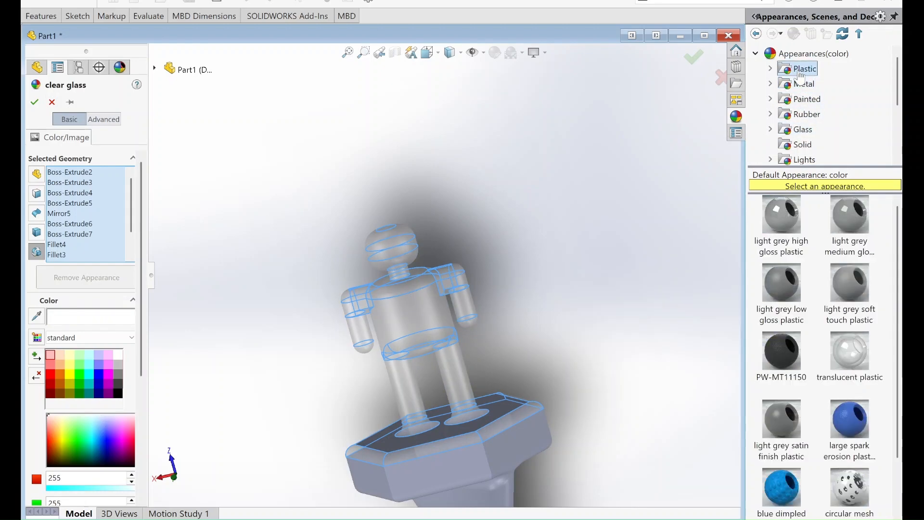
click(851, 278)
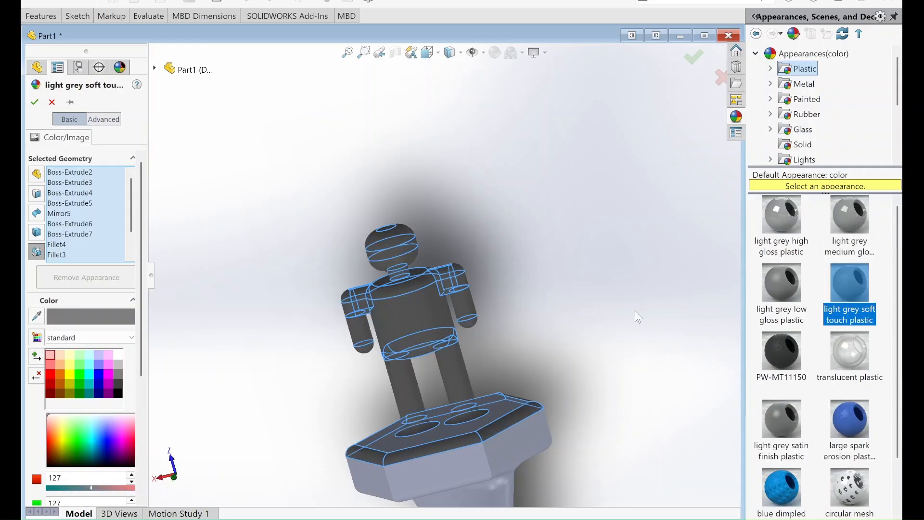
scroll(513, 285, up, 3)
click(693, 57)
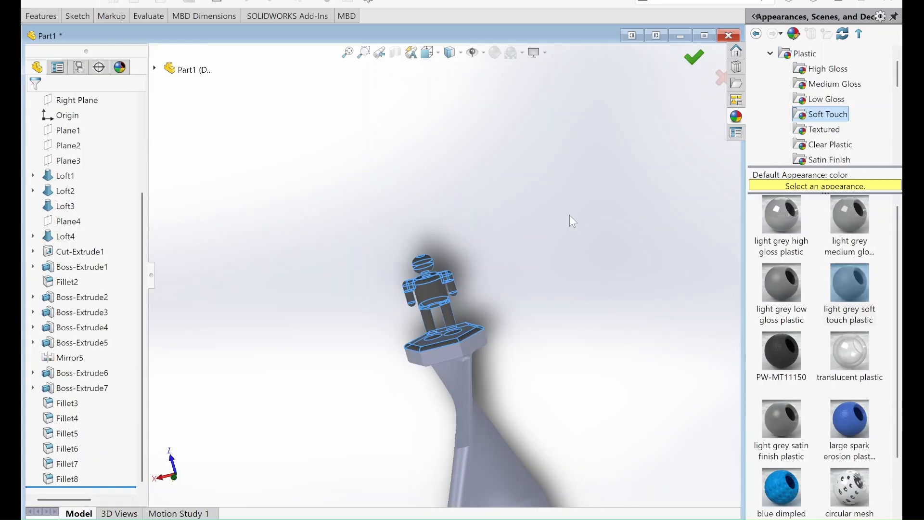
Examine the coloured award from several angles, including the figure, twisted body and drilled base.
middle_drag(544, 252, 540, 248)
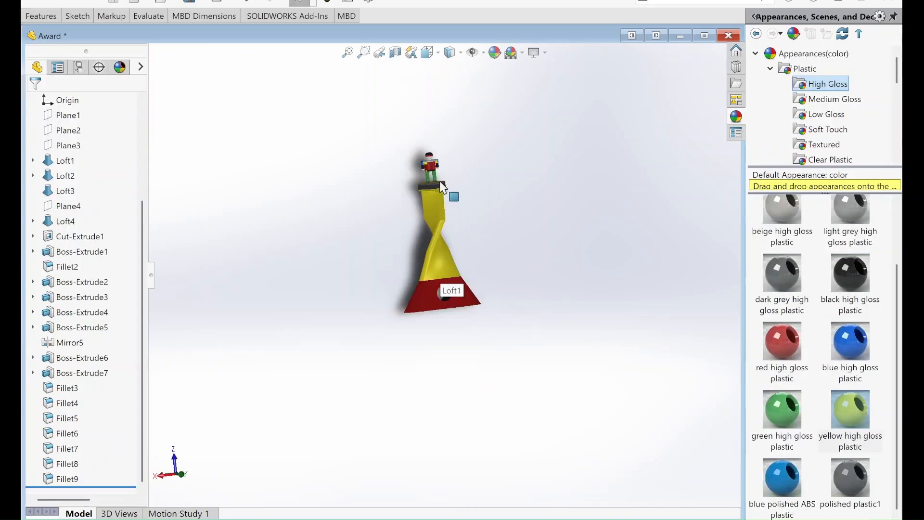
scroll(433, 192, down, 6)
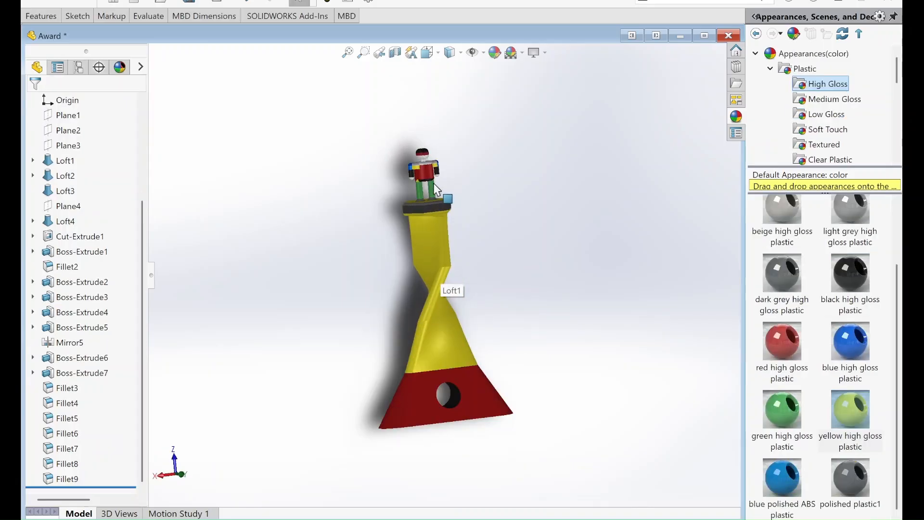
middle_drag(409, 200, 637, 298)
middle_drag(644, 279, 647, 270)
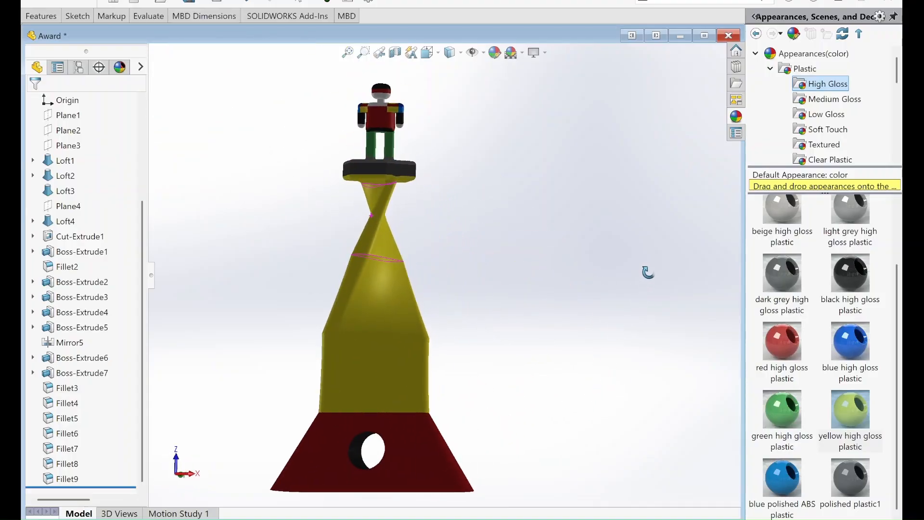